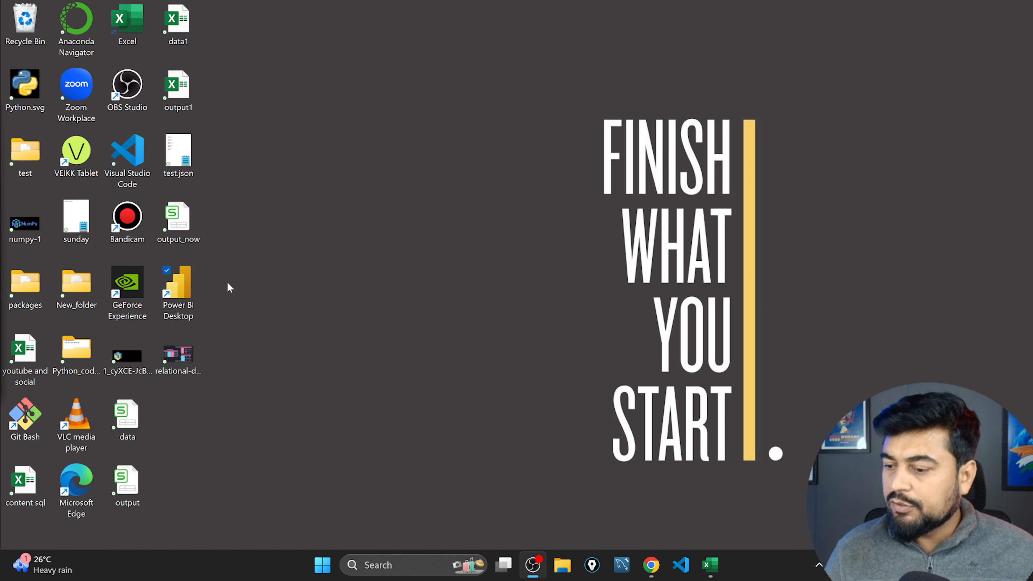
# Step: Start Power BI Desktop and connect to the Excel workbook Financial Sample in the Downloads folder
pyautogui.doubleClick(181, 290)
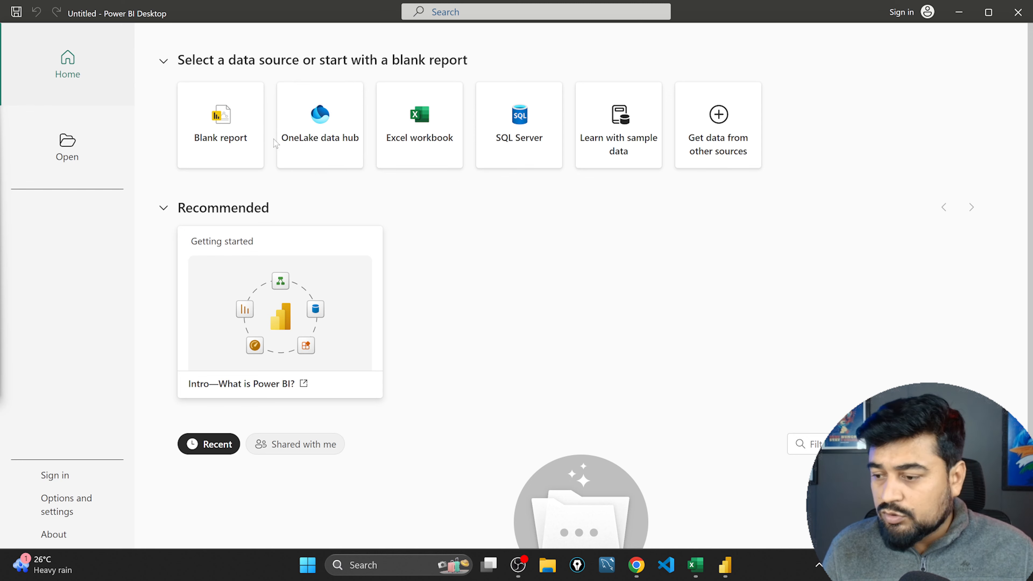
pyautogui.click(420, 126)
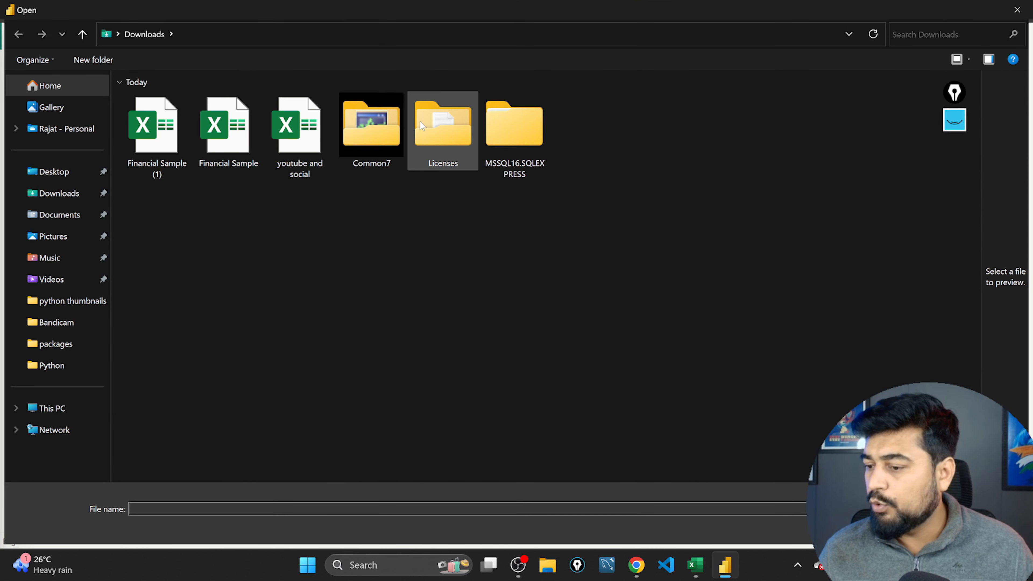
pyautogui.click(237, 139)
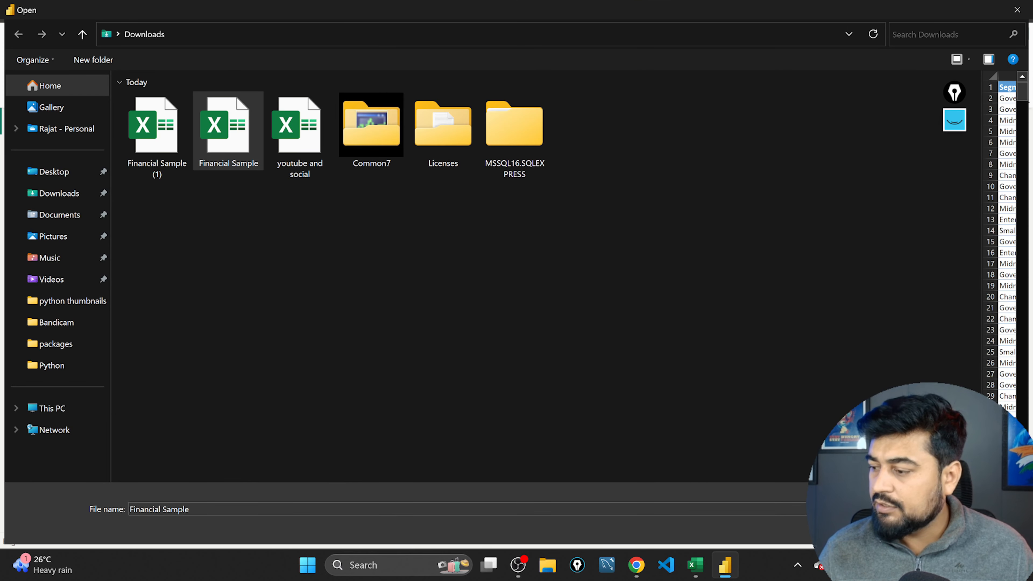
pyautogui.press('Return')
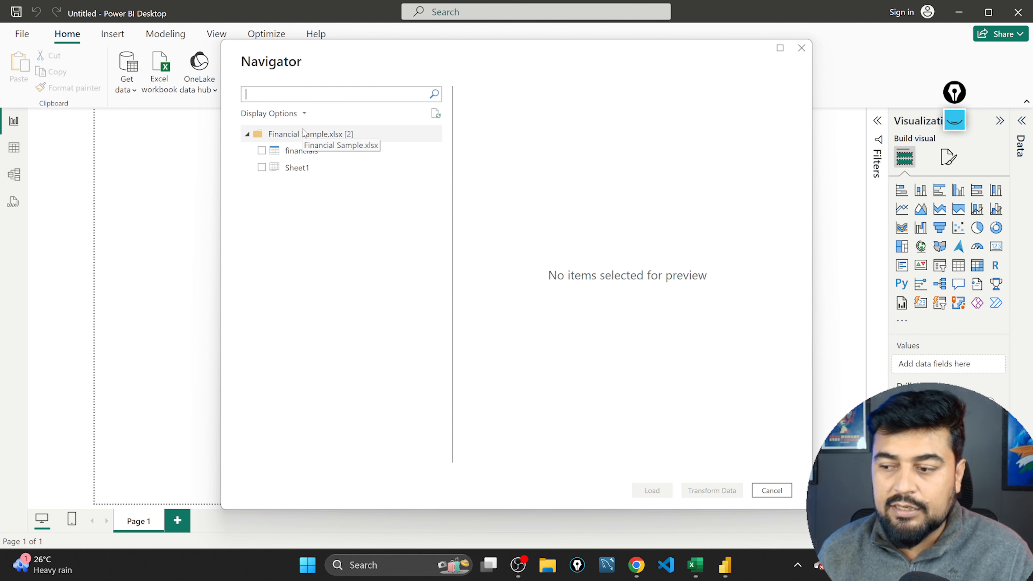
# Step: Select the financials table, browse its preview columns and open it for transformation in a maximized Power Query Editor
pyautogui.click(296, 152)
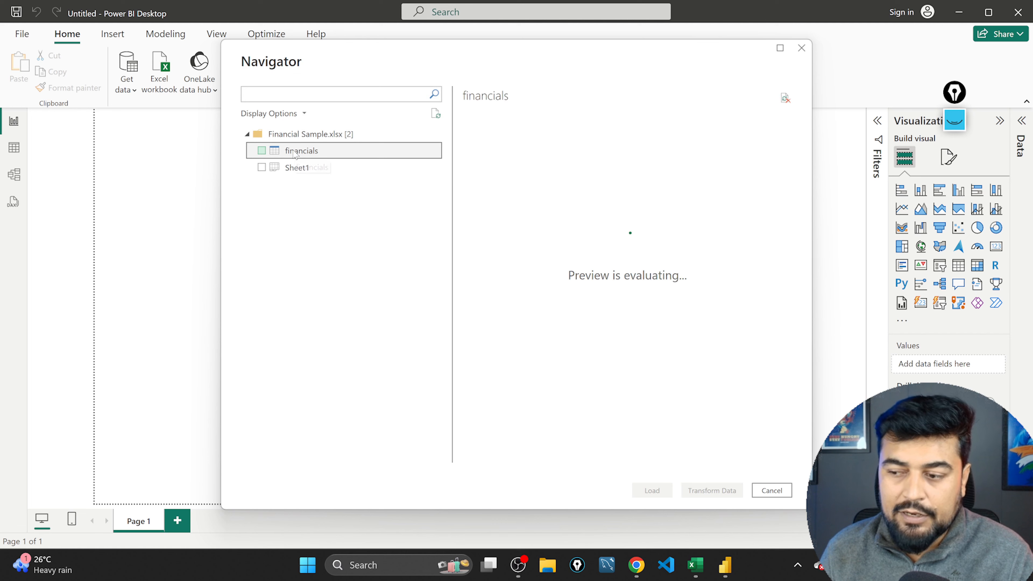
pyautogui.click(262, 151)
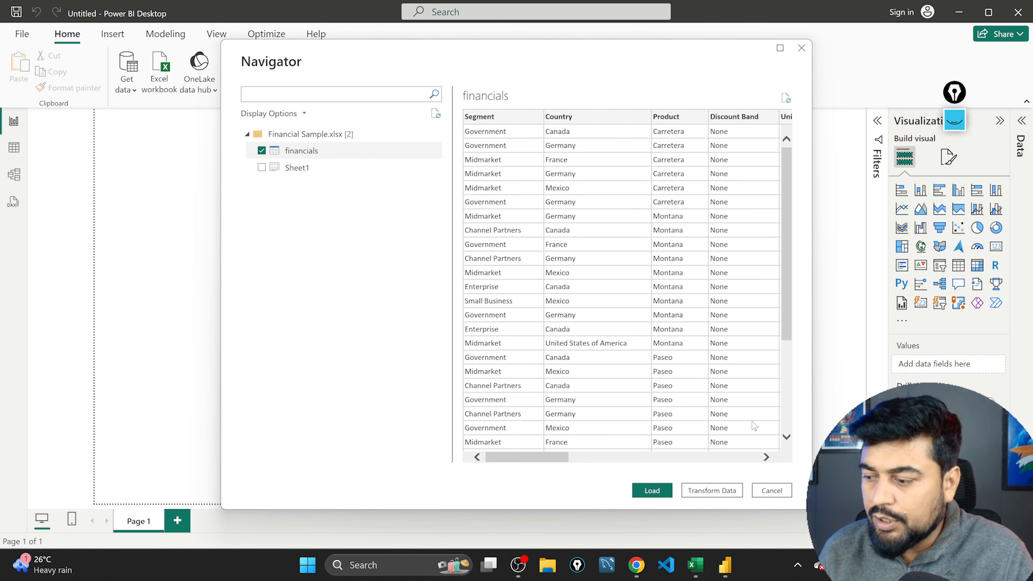
pyautogui.click(766, 457)
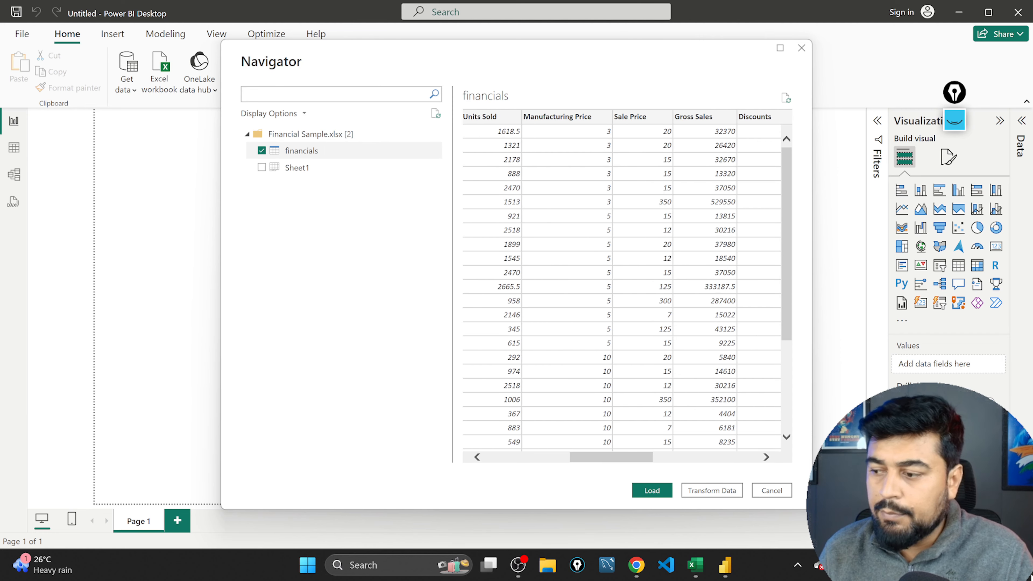
pyautogui.click(766, 456)
pyautogui.click(766, 456)
pyautogui.click(765, 456)
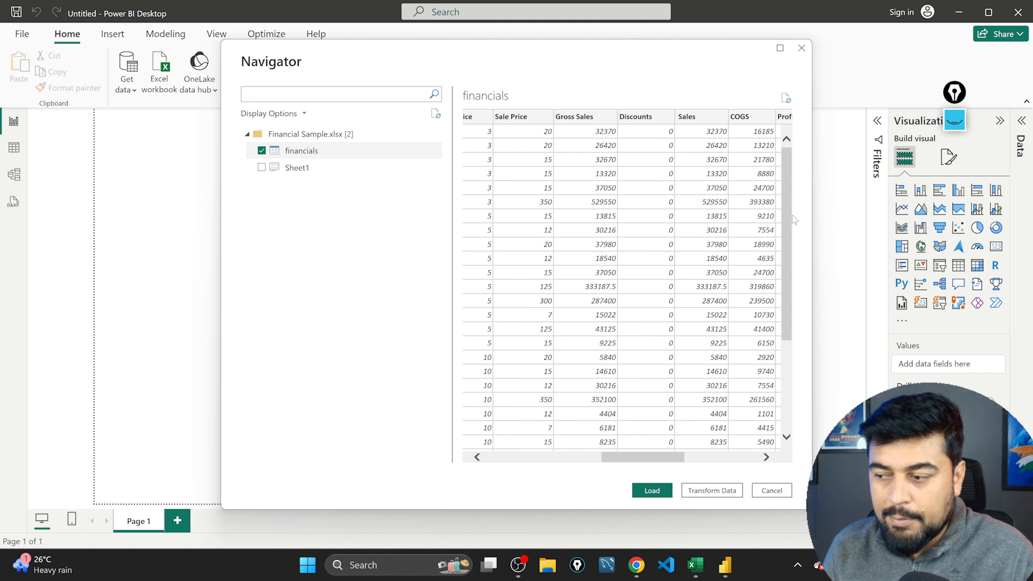
pyautogui.click(719, 491)
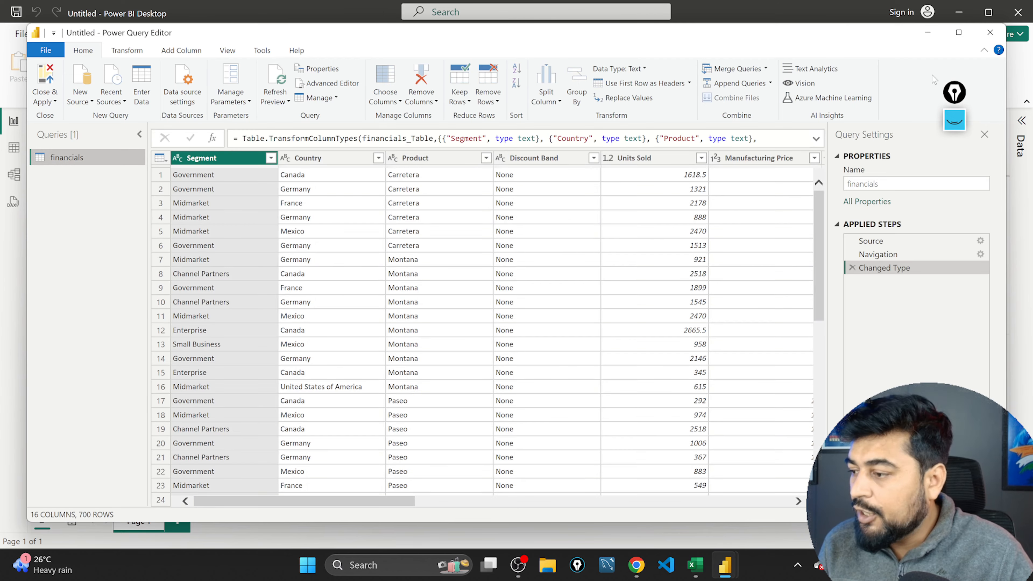
pyautogui.click(959, 32)
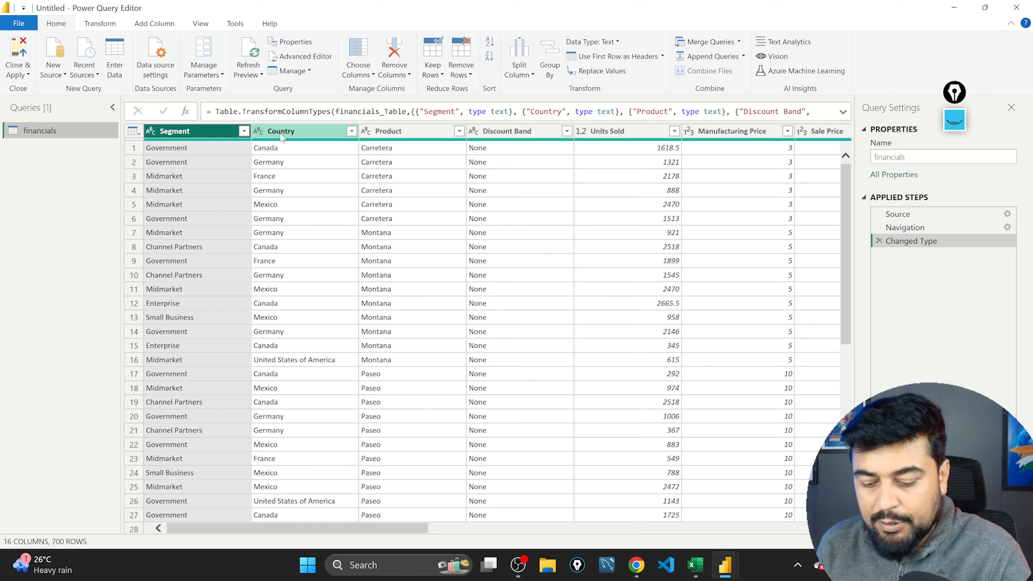
# Step: Review the financials table column by column, from Country through Month Number
pyautogui.click(290, 133)
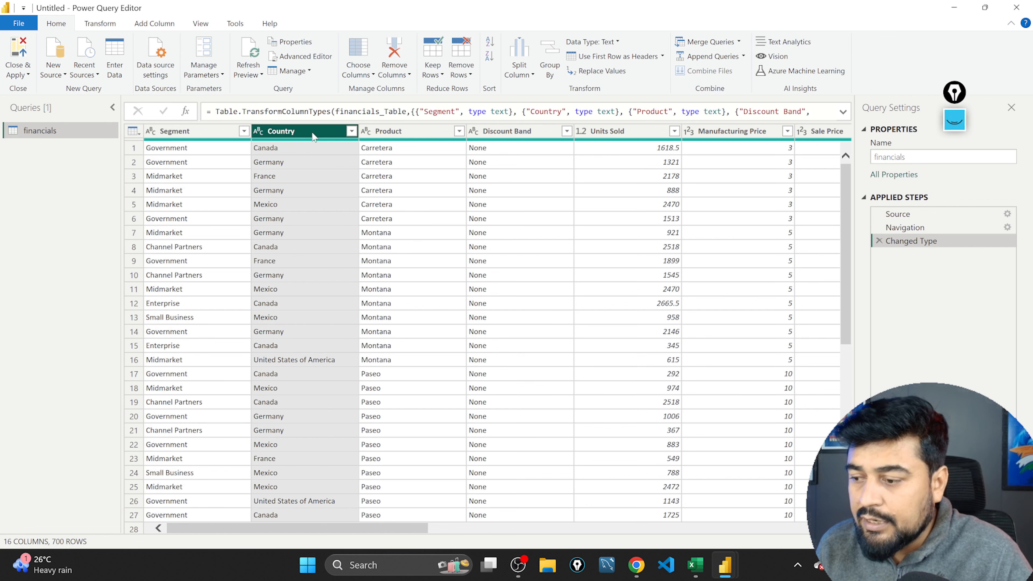
pyautogui.click(386, 134)
pyautogui.click(496, 131)
pyautogui.click(621, 137)
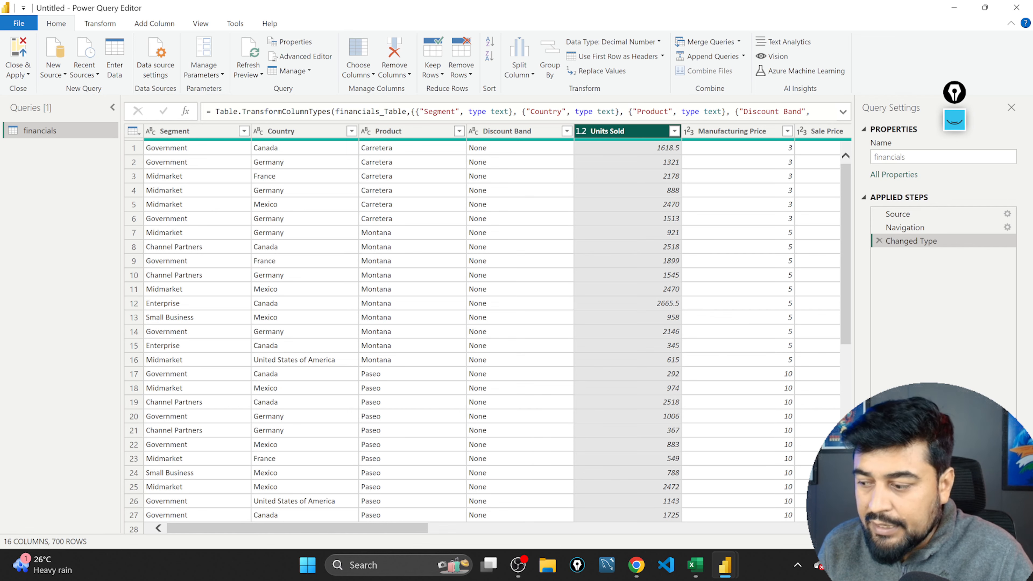
pyautogui.hscroll(2, 483, 326)
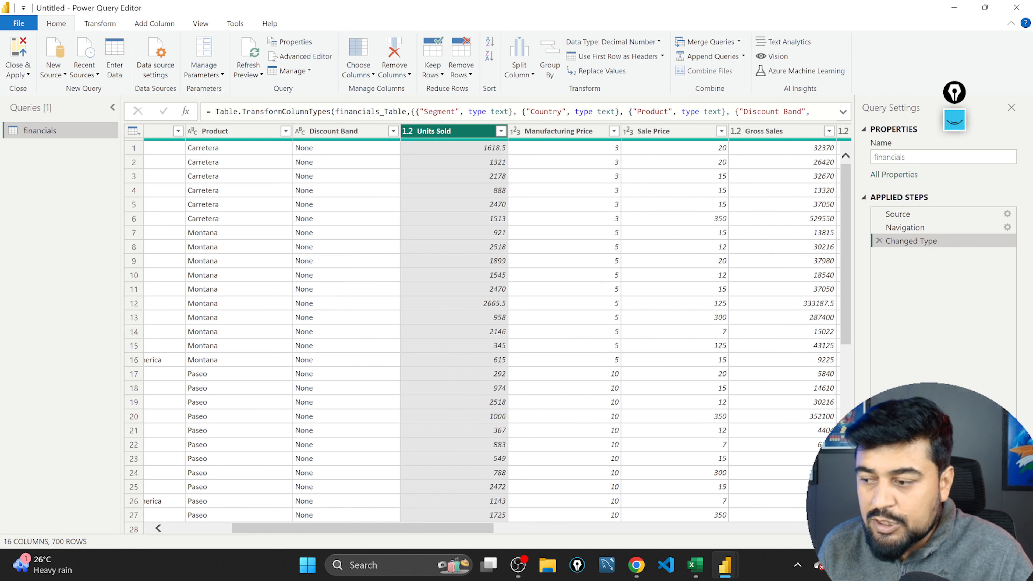
pyautogui.hscroll(3, 502, 157)
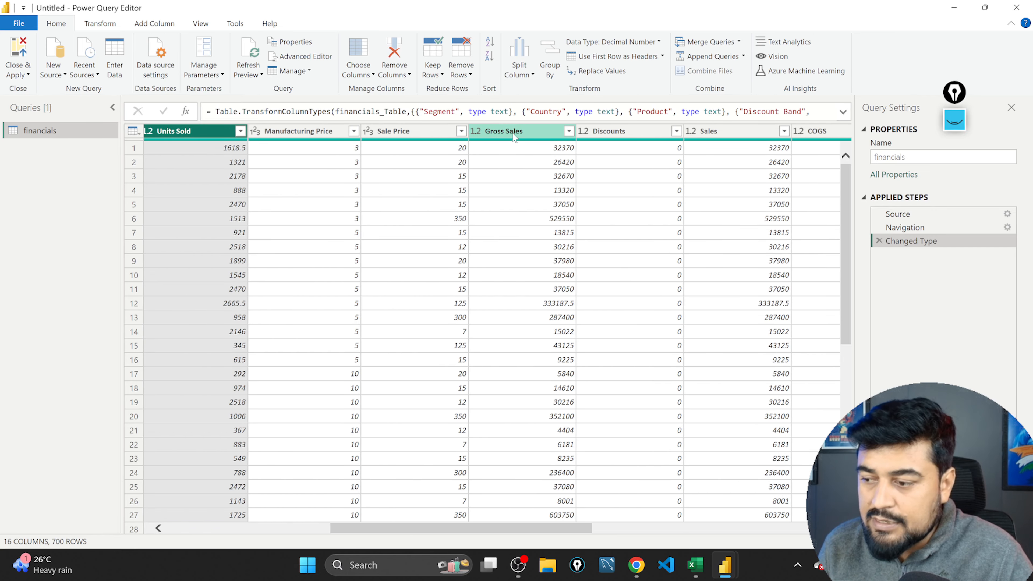
pyautogui.click(513, 134)
pyautogui.press('Right')
pyautogui.press('Right')
pyautogui.press('Right')
pyautogui.press('Right')
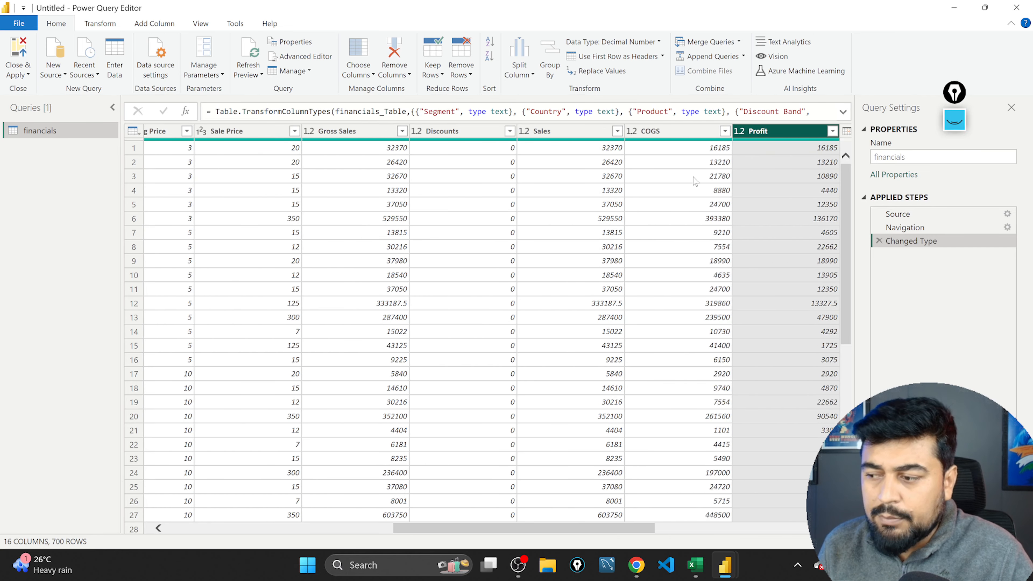
pyautogui.press('Right')
pyautogui.press('Right')
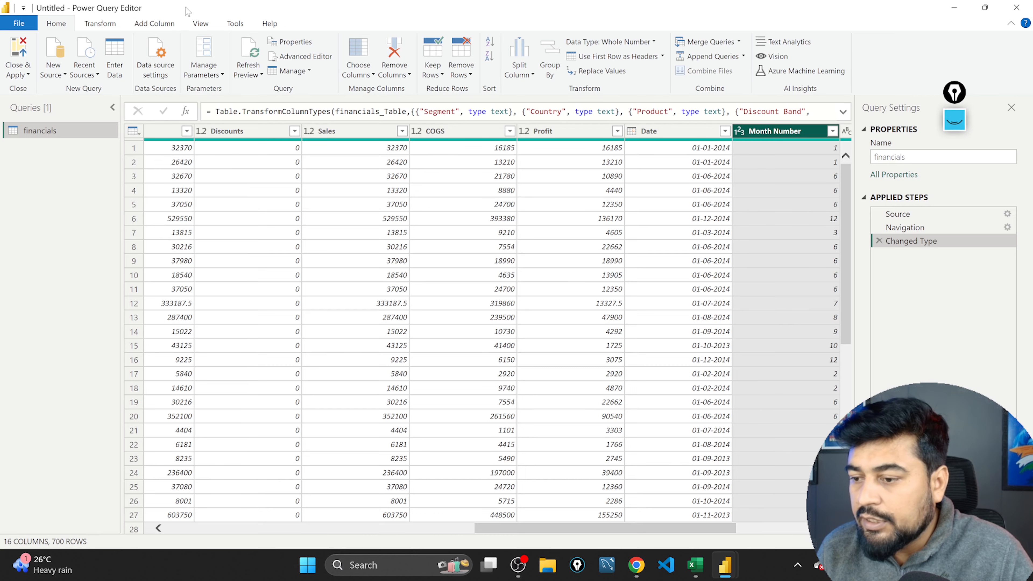
pyautogui.moveTo(187, 12)
pyautogui.mouseDown()
pyautogui.moveTo(258, 173)
pyautogui.moveTo(260, 388)
pyautogui.moveTo(213, 445)
pyautogui.moveTo(214, 462)
pyautogui.moveTo(214, 230)
pyautogui.moveTo(194, 2)
pyautogui.mouseUp()
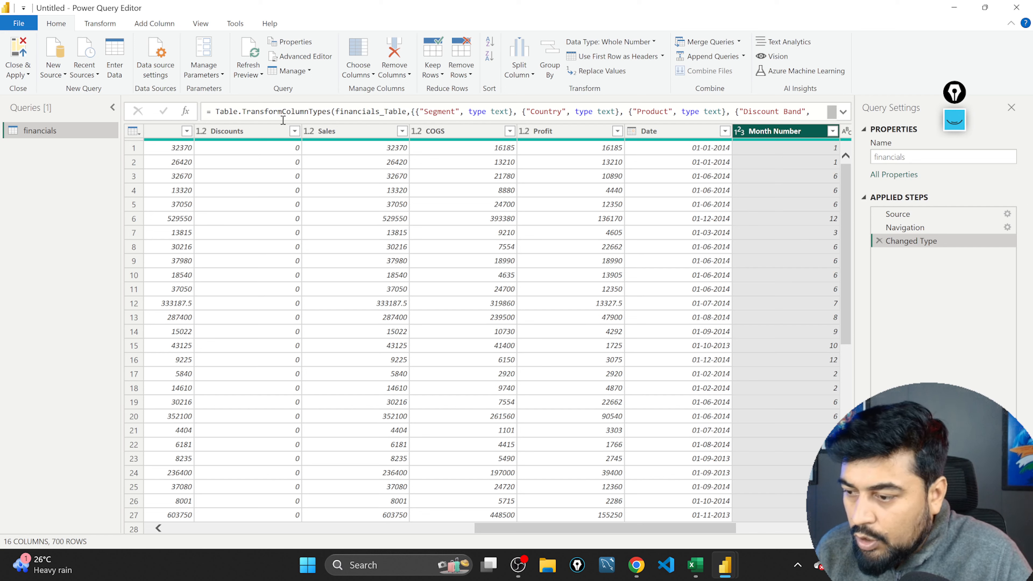
# Step: Examine the Table.TransformColumnTypes formula of the Changed Type step from its beginning
pyautogui.click(334, 111)
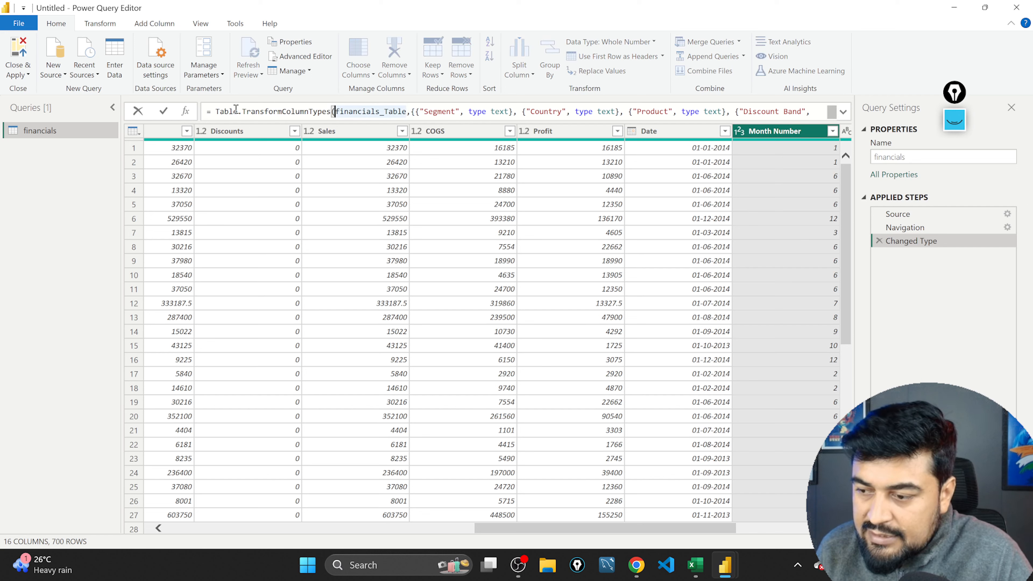
pyautogui.doubleClick(231, 111)
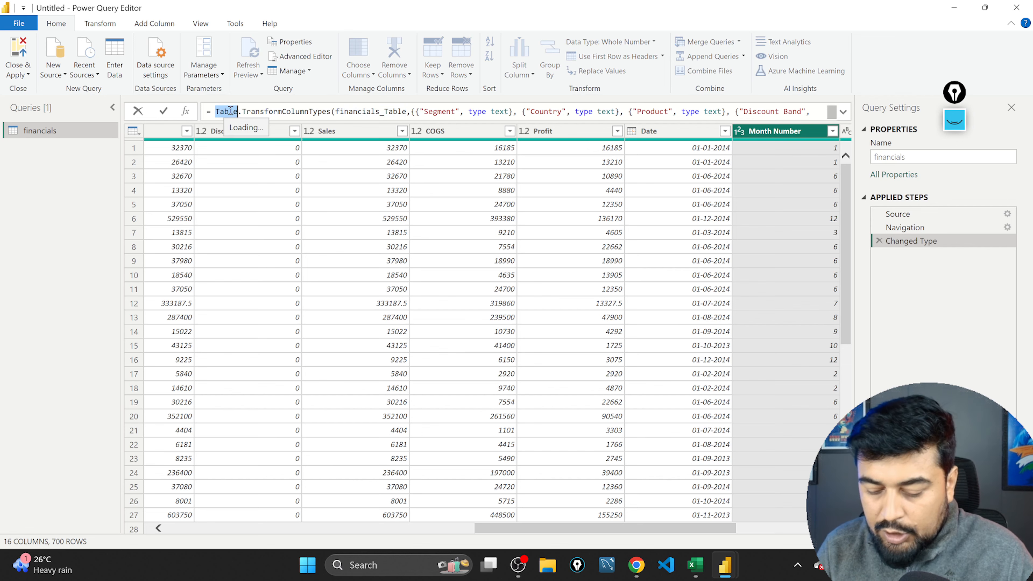
pyautogui.hotkey('shift', 'Right')
pyautogui.hotkey('shift', 'Right')
pyautogui.hotkey('shift', 'Right')
pyautogui.hotkey('shift', 'Right')
pyautogui.hotkey('shift', 'Right')
pyautogui.hotkey('shift', 'Right')
pyautogui.hotkey('shift', 'Right')
pyautogui.hotkey('shift', 'Right')
pyautogui.hotkey('shift', 'Right')
pyautogui.hotkey('shift', 'Right')
pyautogui.hotkey('shift', 'Right')
pyautogui.hotkey('shift', 'Right')
pyautogui.hotkey('shift', 'Right')
pyautogui.hotkey('shift', 'Right')
pyautogui.hotkey('shift', 'Right')
pyautogui.hotkey('shift', 'Right')
pyautogui.hotkey('shift', 'Right')
pyautogui.hotkey('shift', 'Right')
pyautogui.hotkey('shift', 'Right')
pyautogui.hotkey('shift', 'Right')
pyautogui.hotkey('shift', 'Right')
pyautogui.hotkey('shift', 'Right')
pyautogui.hotkey('shift', 'Right')
pyautogui.hotkey('shift', 'Right')
pyautogui.hotkey('shift', 'Right')
pyautogui.hotkey('shift', 'Right')
pyautogui.hotkey('shift', 'Right')
pyautogui.hotkey('shift', 'Right')
pyautogui.hotkey('shift', 'Right')
pyautogui.hotkey('shift', 'Right')
pyautogui.hotkey('shift', 'Right')
pyautogui.hotkey('shift', 'Right')
pyautogui.hotkey('shift', 'Right')
pyautogui.hotkey('shift', 'Right')
pyautogui.hotkey('shift', 'Right')
pyautogui.hotkey('shift', 'Right')
pyautogui.hotkey('shift', 'Right')
pyautogui.hotkey('shift', 'Right')
pyautogui.hotkey('shift', 'Right')
pyautogui.hotkey('shift', 'Right')
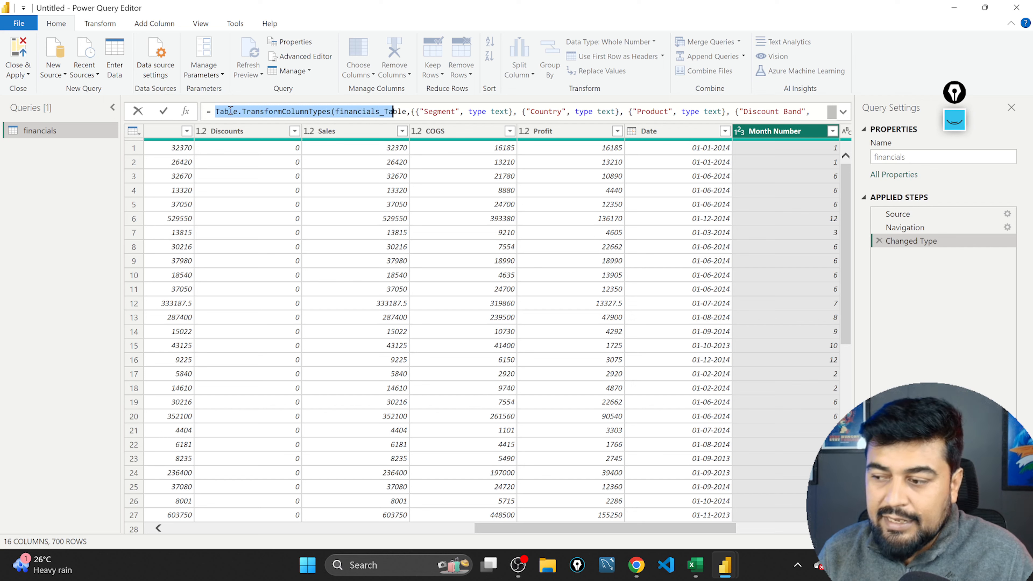
pyautogui.hotkey('shift', 'Right')
pyautogui.hotkey('shift', 'Right')
pyautogui.hotkey('shift', 'Right')
pyautogui.hotkey('shift', 'Right')
pyautogui.hotkey('shift', 'Right')
pyautogui.hotkey('shift', 'Right')
pyautogui.hotkey('shift', 'Right')
pyautogui.hotkey('shift', 'Right')
pyautogui.hotkey('shift', 'Right')
pyautogui.hotkey('shift', 'Right')
pyautogui.hotkey('shift', 'Right')
pyautogui.hotkey('shift', 'Right')
pyautogui.hotkey('shift', 'Right')
pyautogui.hotkey('shift', 'Right')
pyautogui.hotkey('shift', 'Right')
pyautogui.hotkey('shift', 'Right')
pyautogui.hotkey('shift', 'Right')
pyautogui.hotkey('shift', 'Right')
pyautogui.hotkey('shift', 'Right')
pyautogui.hotkey('shift', 'Right')
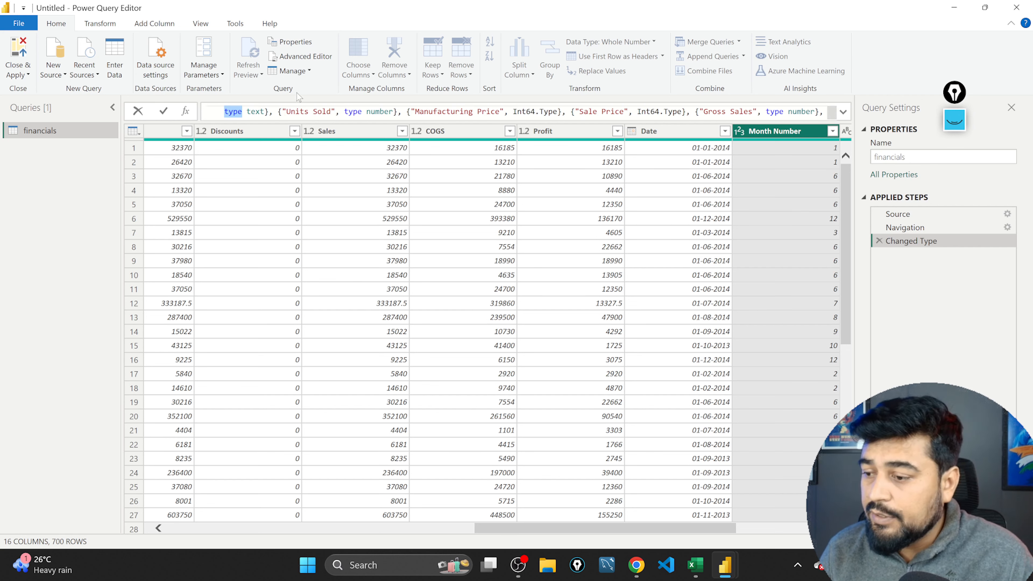
# Step: Check the data types the formula assigns to Units Sold, Manufacturing Price and Sale Price
pyautogui.click(305, 113)
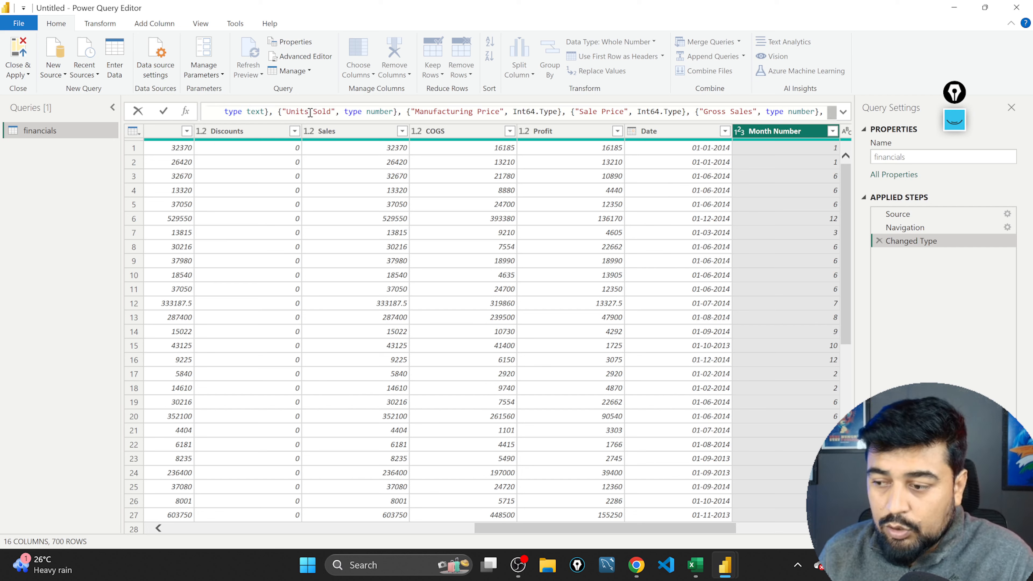
pyautogui.doubleClick(309, 112)
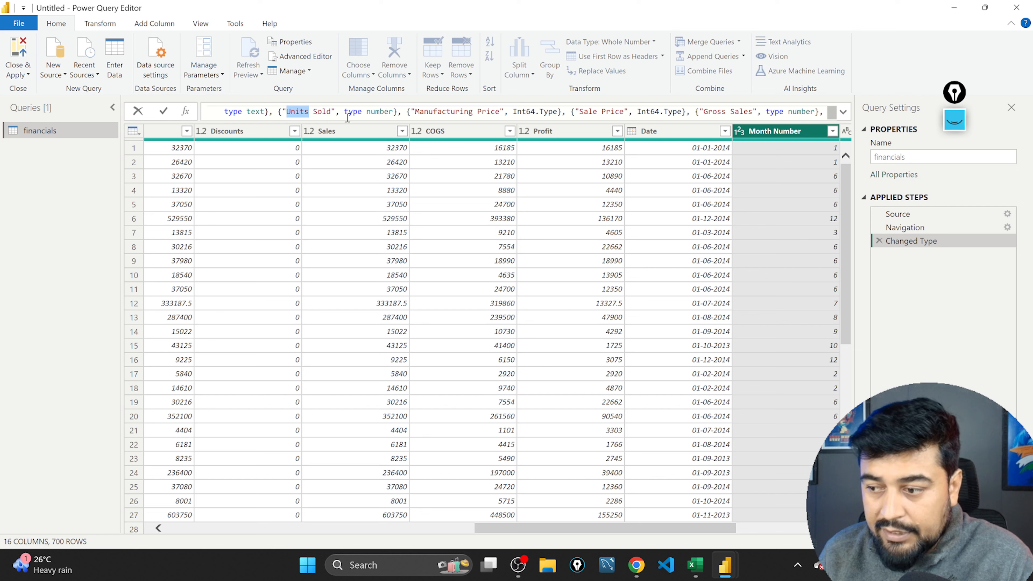
pyautogui.doubleClick(353, 112)
pyautogui.doubleClick(380, 112)
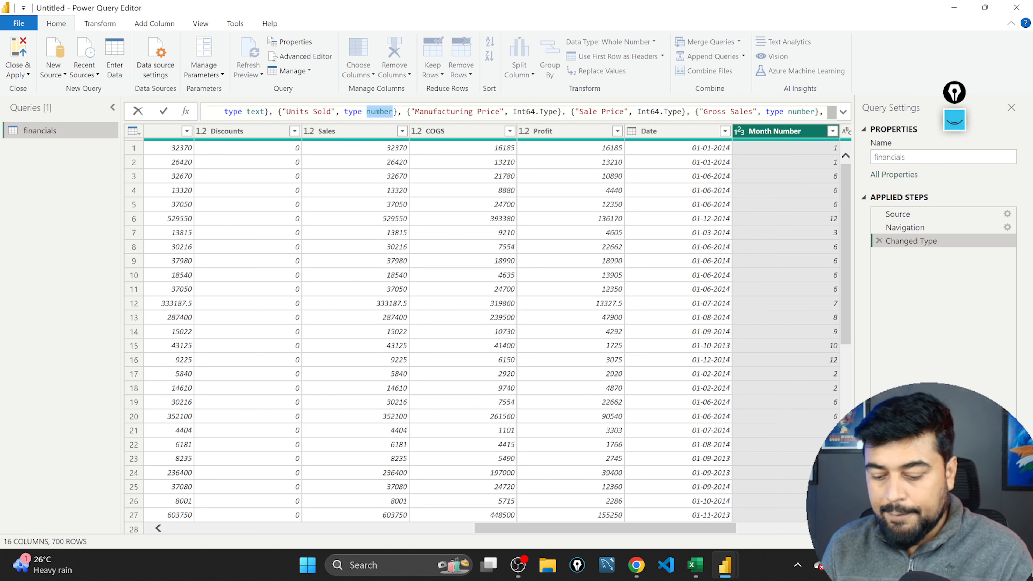
pyautogui.click(525, 111)
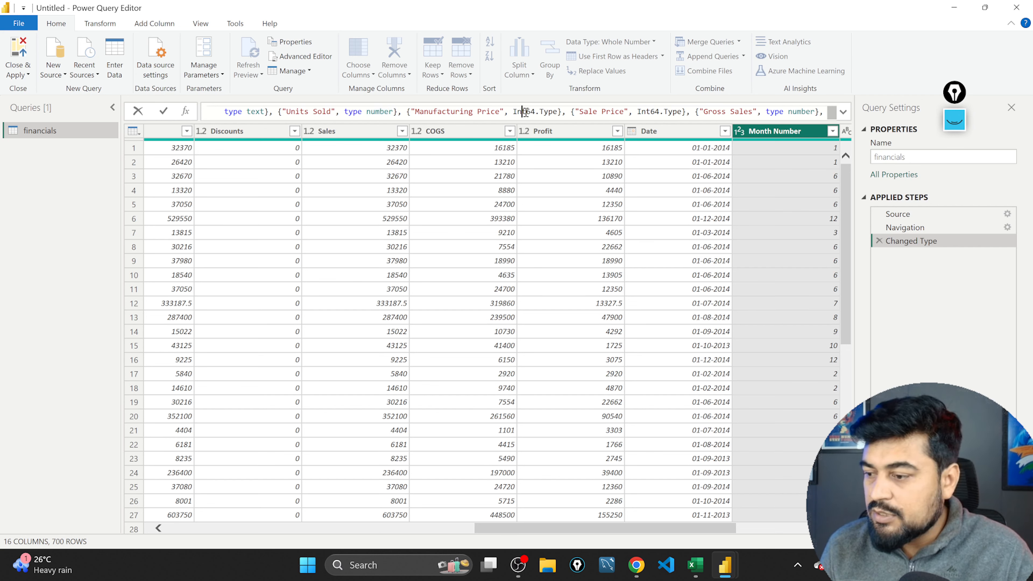
pyautogui.click(614, 111)
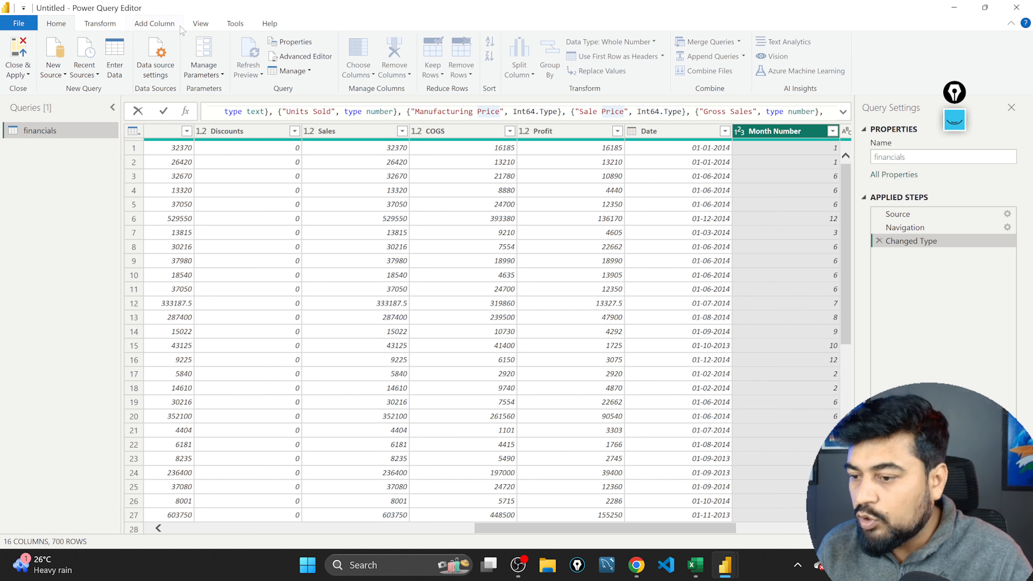
# Step: Look at the actions available for the financials query and at its list of applied steps
pyautogui.click(36, 136)
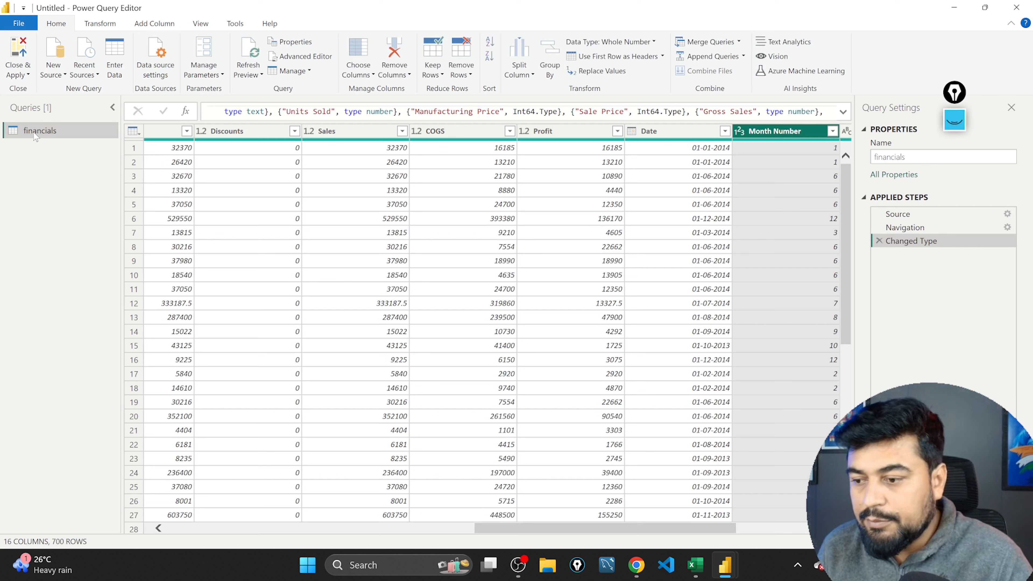
pyautogui.rightClick(36, 136)
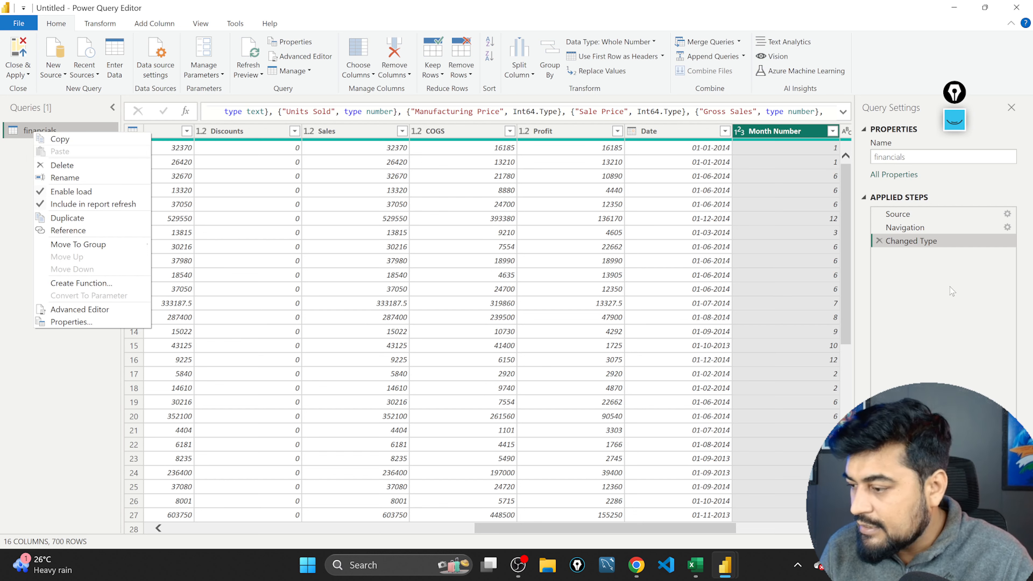
pyautogui.click(873, 199)
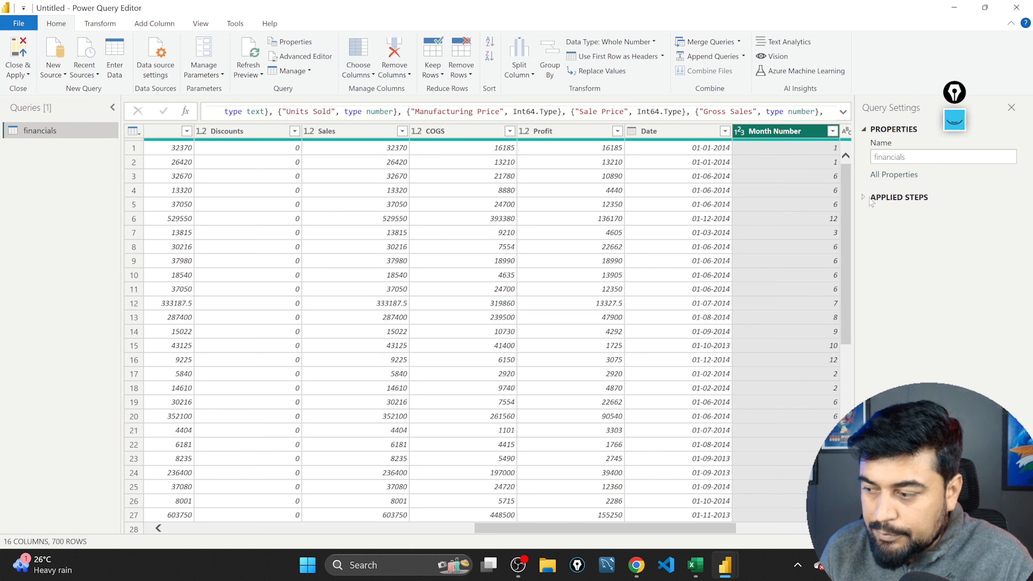
pyautogui.click(864, 198)
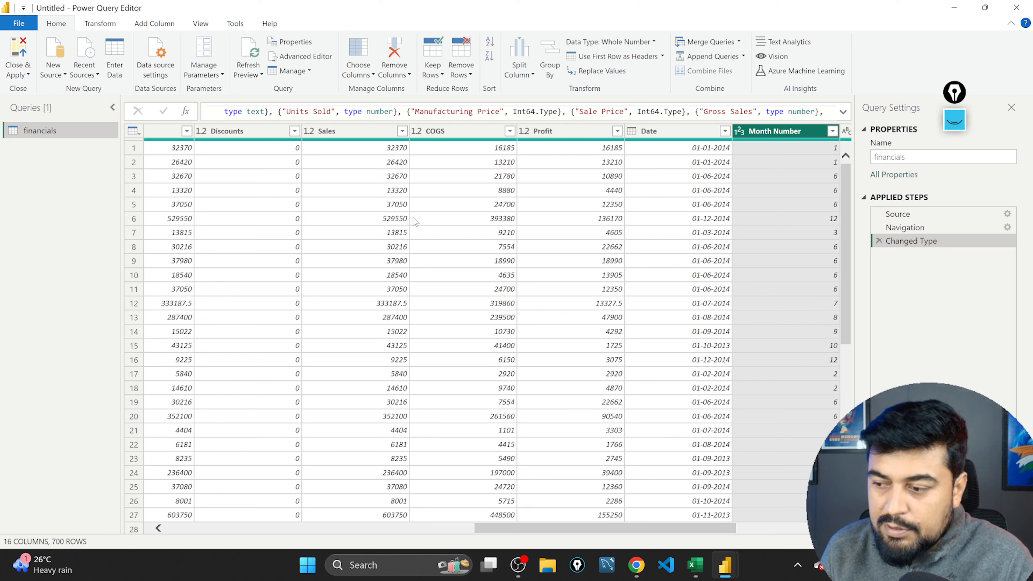
# Step: Select the table's first row and inspect the row removal options and the Remove Top Rows settings without applying them
pyautogui.click(153, 151)
pyautogui.click(135, 149)
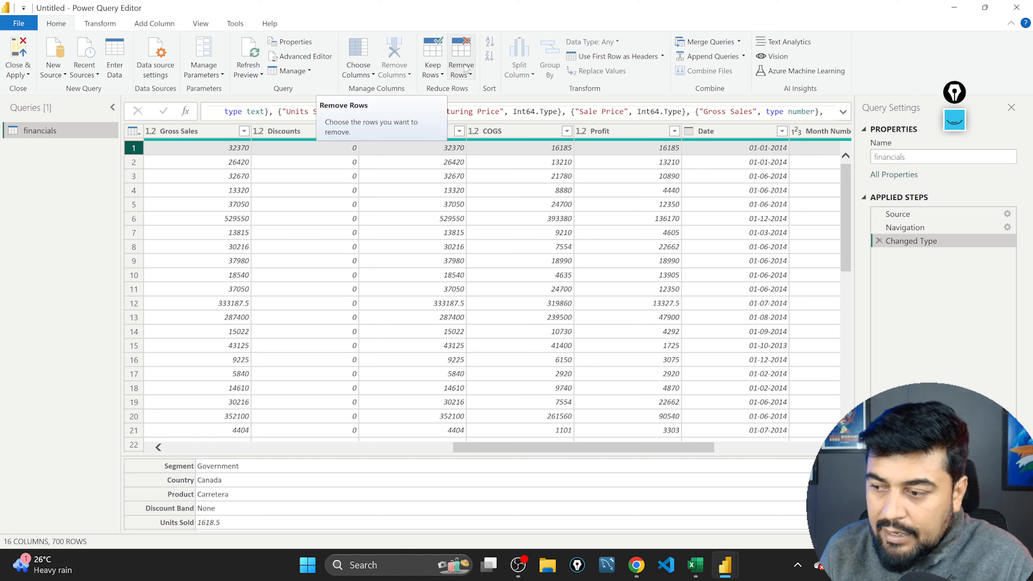
pyautogui.click(469, 78)
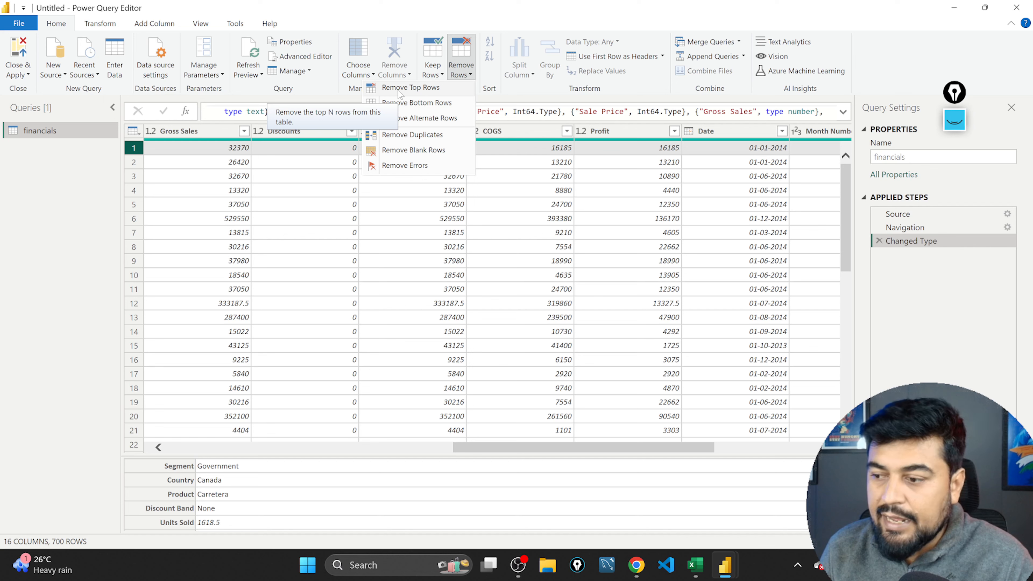
pyautogui.click(408, 88)
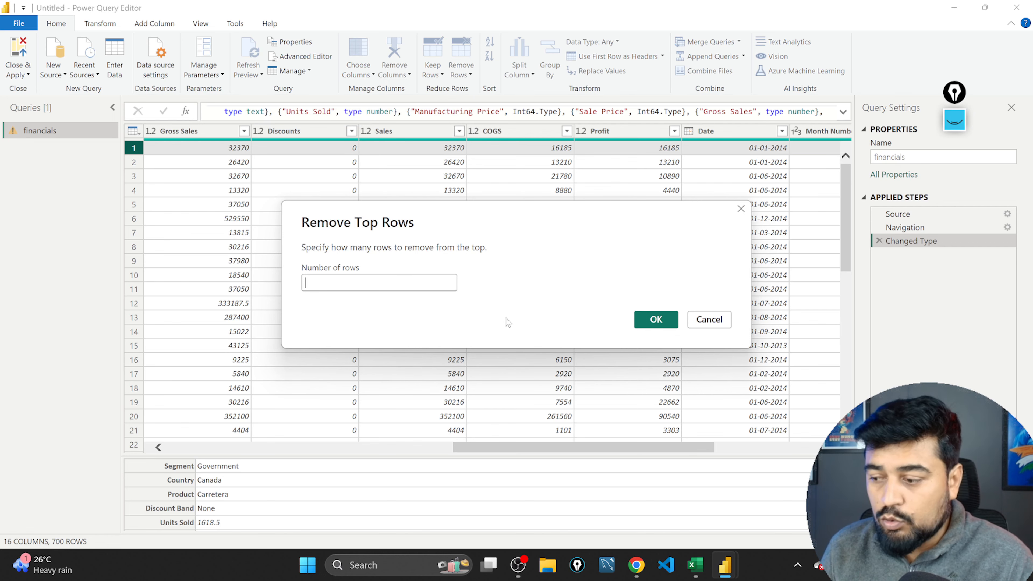
pyautogui.click(691, 323)
pyautogui.click(212, 176)
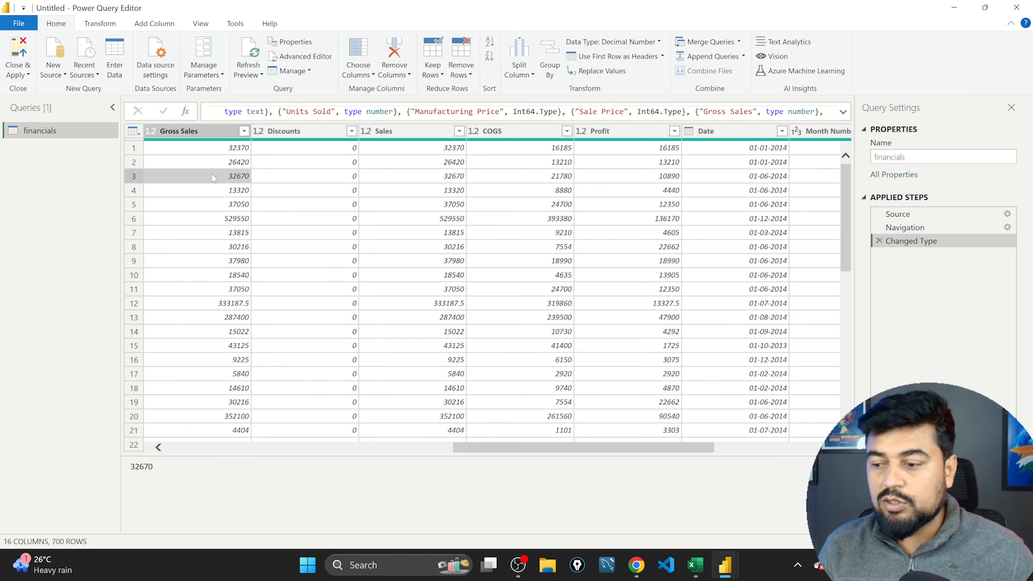
pyautogui.press('Up')
pyautogui.press('Up')
pyautogui.press('Up')
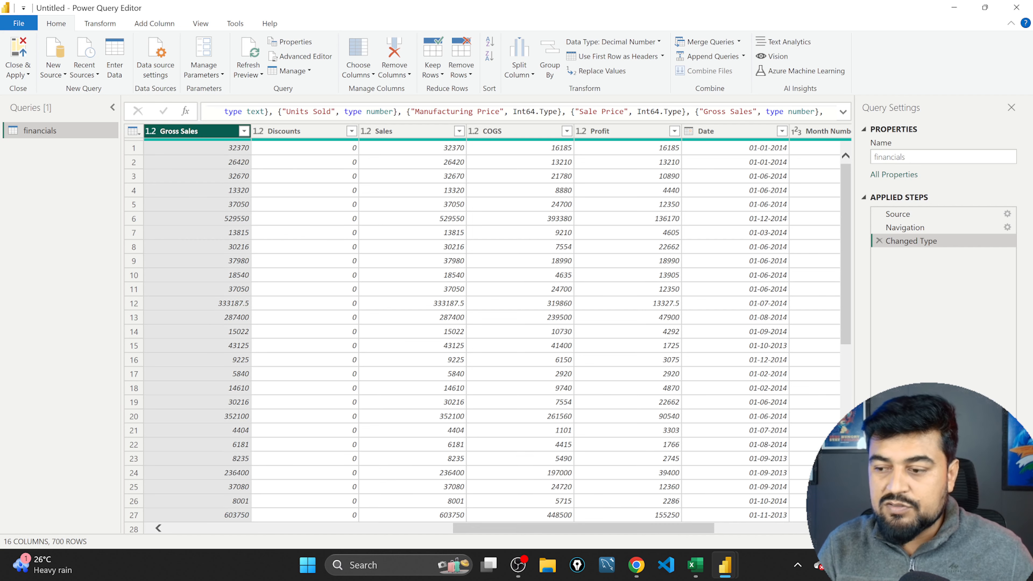
# Step: Look through the financials table's rows from the Gross Sales column down to the last row
pyautogui.press('Down')
pyautogui.press('Down')
pyautogui.press('Down')
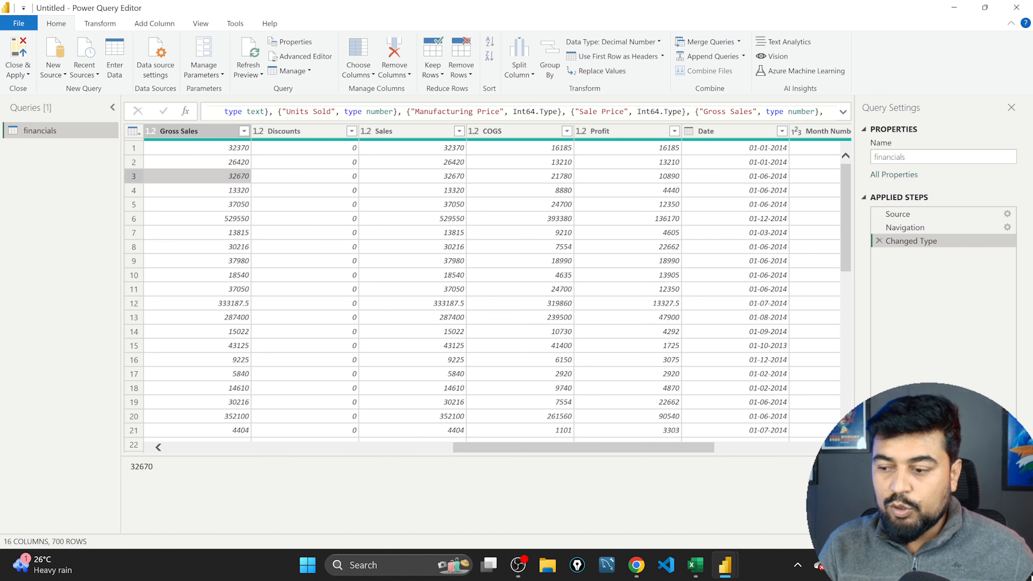
pyautogui.press('Down')
pyautogui.press('Down')
pyautogui.press('Down')
pyautogui.press('Down')
pyautogui.press('Down')
pyautogui.press('Down')
pyautogui.press('Down')
pyautogui.press('Down')
pyautogui.press('Down')
pyautogui.press('Down')
pyautogui.press('Down')
pyautogui.press('Down')
pyautogui.press('Down')
pyautogui.press('Down')
pyautogui.press('Down')
pyautogui.press('Down')
pyautogui.press('Down')
pyautogui.press('Down')
pyautogui.press('Down')
pyautogui.press('Down')
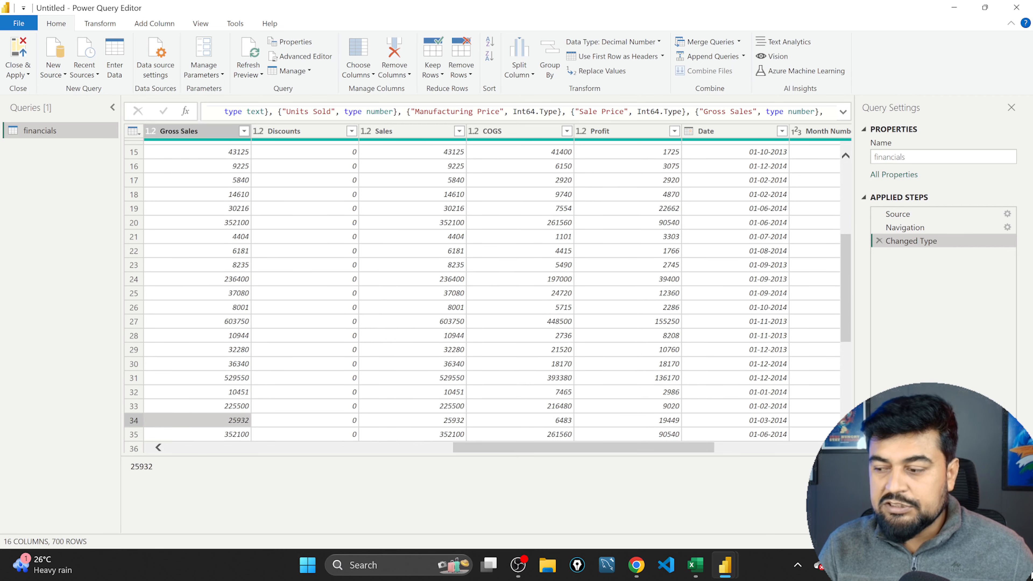
pyautogui.press('Down')
pyautogui.press('Down')
pyautogui.press('Down')
pyautogui.press('Down')
pyautogui.press('Down')
pyautogui.press('Down')
pyautogui.press('Down')
pyautogui.press('Down')
pyautogui.press('Down')
pyautogui.press('Down')
pyautogui.press('Down')
pyautogui.press('Down')
pyautogui.press('Down')
pyautogui.press('Down')
pyautogui.press('Down')
pyautogui.press('Down')
pyautogui.press('Down')
pyautogui.press('Down')
pyautogui.press('Down')
pyautogui.press('Down')
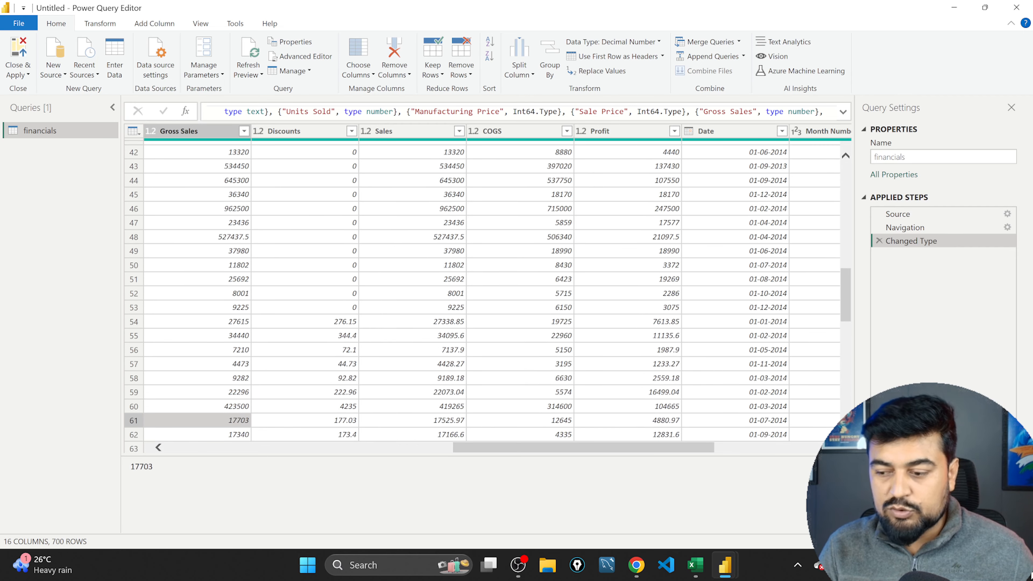
pyautogui.press('Down')
pyautogui.press('Down')
pyautogui.press('Down')
pyautogui.press('Down')
pyautogui.press('Down')
pyautogui.press('Down')
pyautogui.press('Down')
pyautogui.press('Down')
pyautogui.press('Down')
pyautogui.press('Down')
pyautogui.press('Down')
pyautogui.press('Down')
pyautogui.press('Down')
pyautogui.press('Down')
pyautogui.press('Down')
pyautogui.press('Down')
pyautogui.press('Down')
pyautogui.press('Down')
pyautogui.press('Down')
pyautogui.press('Down')
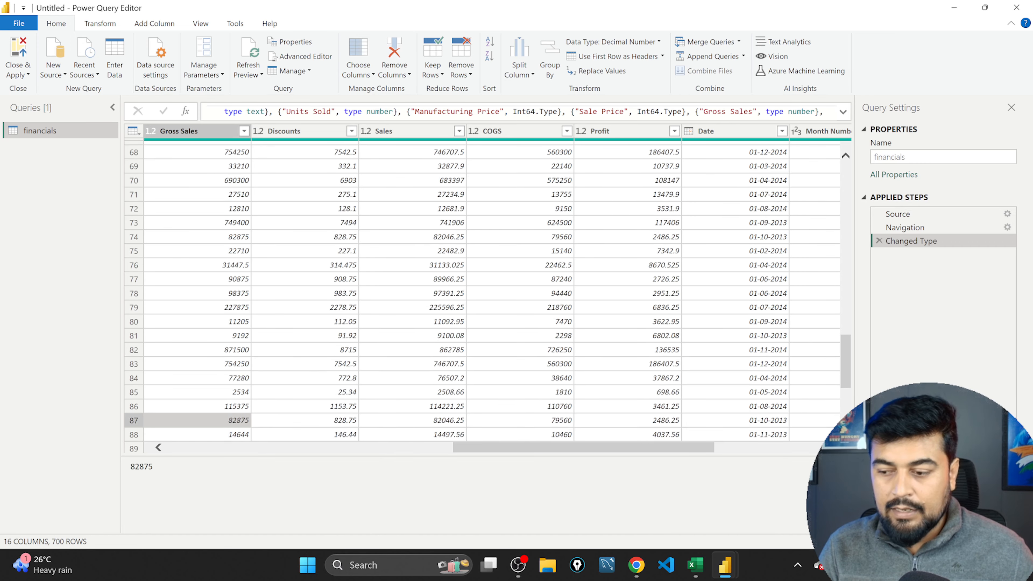
pyautogui.press('Down')
pyautogui.press('Down')
pyautogui.press('Down')
pyautogui.press('Down')
pyautogui.press('Down')
pyautogui.press('Down')
pyautogui.press('Down')
pyautogui.press('Down')
pyautogui.press('Down')
pyautogui.press('Down')
pyautogui.press('Down')
pyautogui.press('Down')
pyautogui.press('Down')
pyautogui.press('Down')
pyautogui.press('Down')
pyautogui.press('Down')
pyautogui.press('Down')
pyautogui.press('Down')
pyautogui.press('Down')
pyautogui.press('Down')
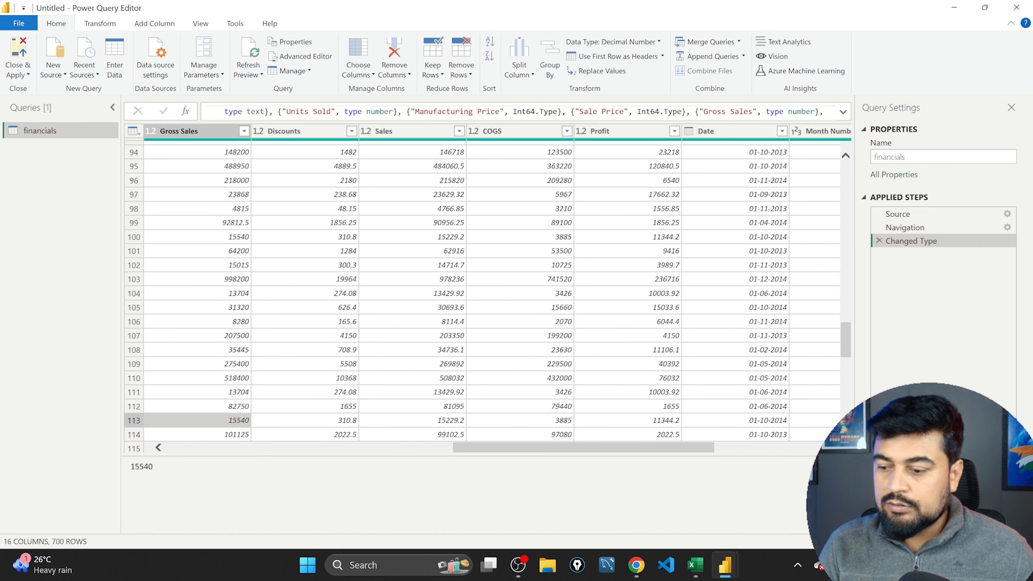
pyautogui.press('Down')
pyautogui.press('Down')
pyautogui.press('Down')
pyautogui.press('Down')
pyautogui.press('Down')
pyautogui.press('Down')
pyautogui.press('Down')
pyautogui.press('Down')
pyautogui.press('Down')
pyautogui.press('Down')
pyautogui.press('Down')
pyautogui.press('Down')
pyautogui.press('Down')
pyautogui.press('Down')
pyautogui.press('Down')
pyautogui.press('Down')
pyautogui.press('Down')
pyautogui.press('Down')
pyautogui.press('Down')
pyautogui.press('Down')
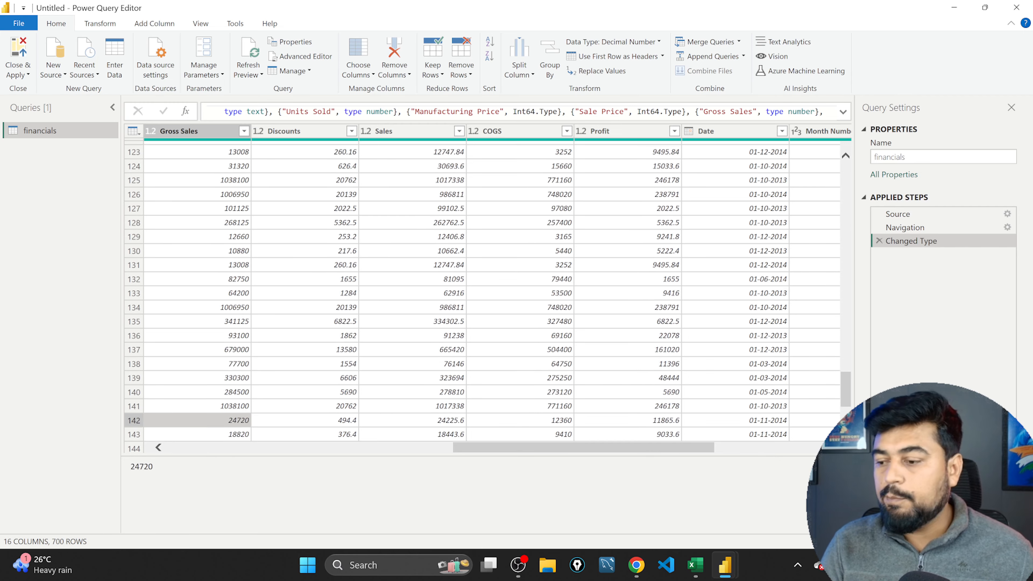
pyautogui.press('Down')
pyautogui.press('Down')
pyautogui.press('Down')
pyautogui.press('Down')
pyautogui.press('Down')
pyautogui.press('Down')
pyautogui.press('Down')
pyautogui.press('Down')
pyautogui.press('Down')
pyautogui.press('Down')
pyautogui.press('Down')
pyautogui.press('Down')
pyautogui.press('Down')
pyautogui.press('Down')
pyautogui.press('Down')
pyautogui.press('Down')
pyautogui.press('Down')
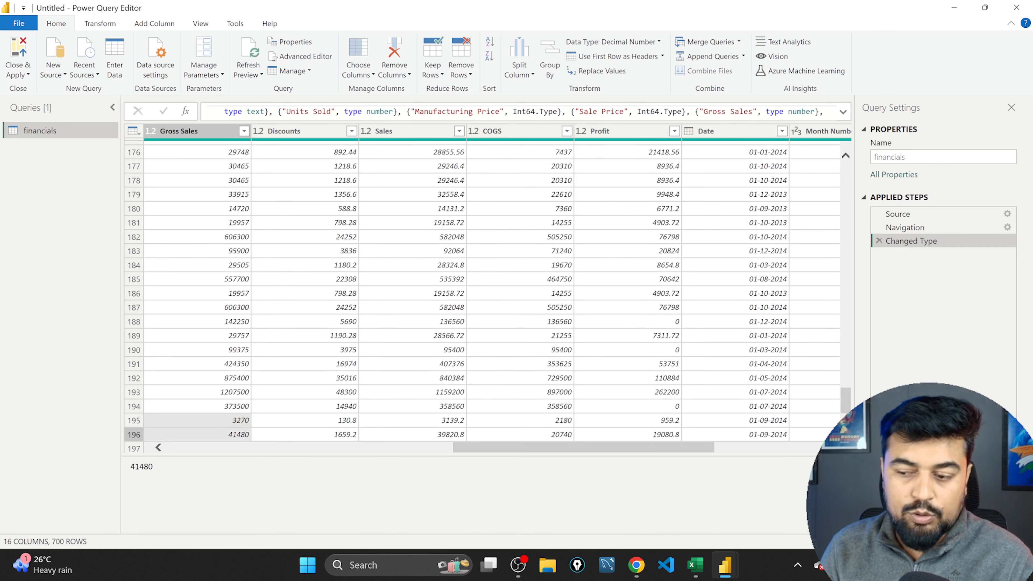
pyautogui.press('Down')
pyautogui.press('Down')
pyautogui.press('Down')
pyautogui.press('Down')
pyautogui.press('Down')
pyautogui.press('Down')
pyautogui.press('Down')
pyautogui.press('Down')
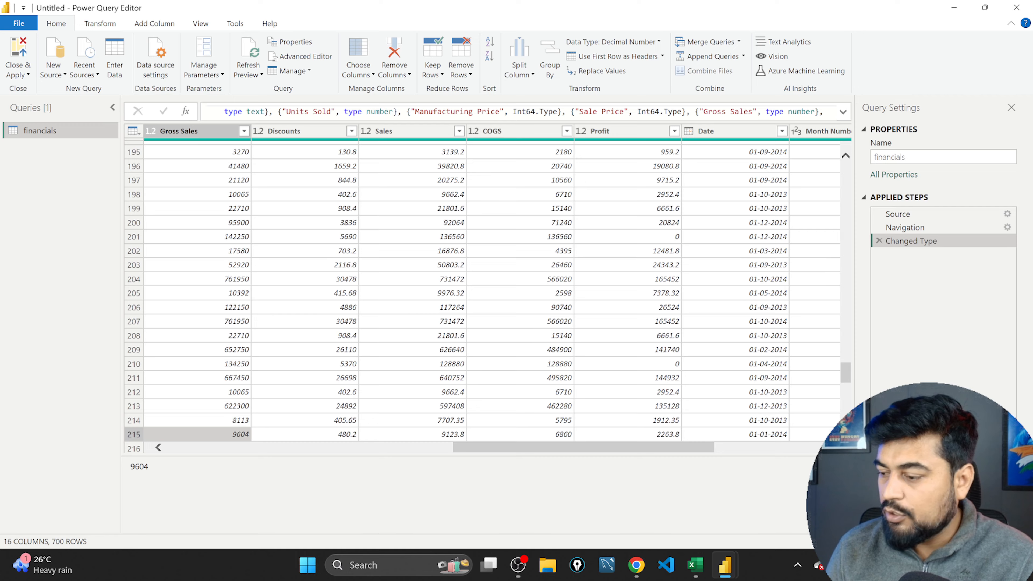
pyautogui.scroll(-20, 484, 293)
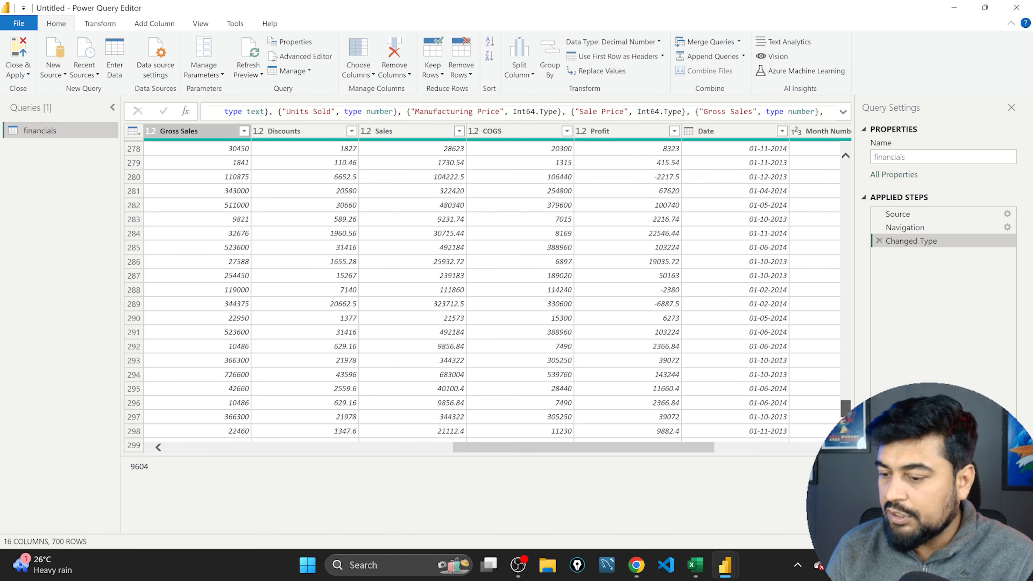
pyautogui.scroll(-7, 484, 292)
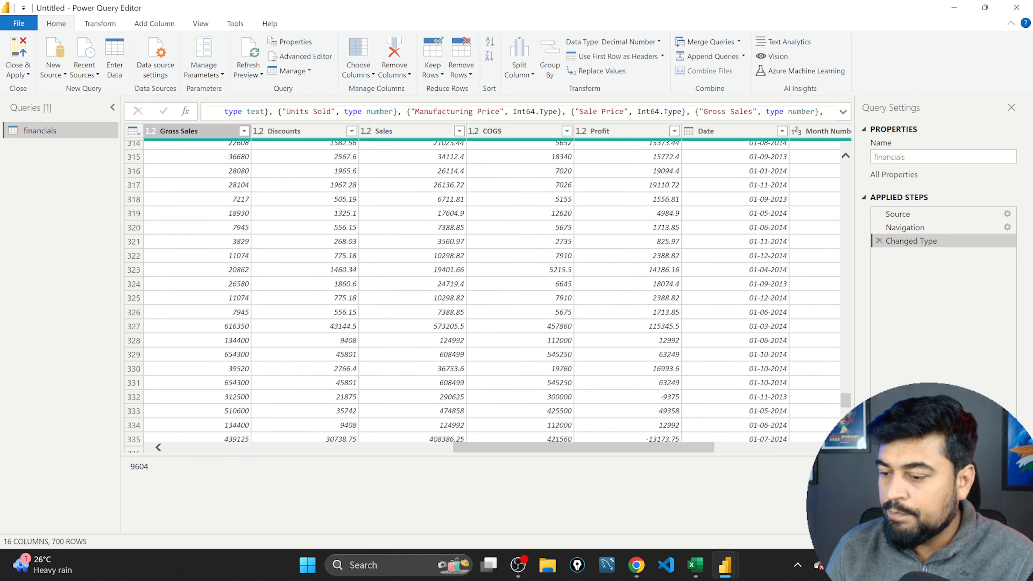
pyautogui.scroll(-8, 484, 293)
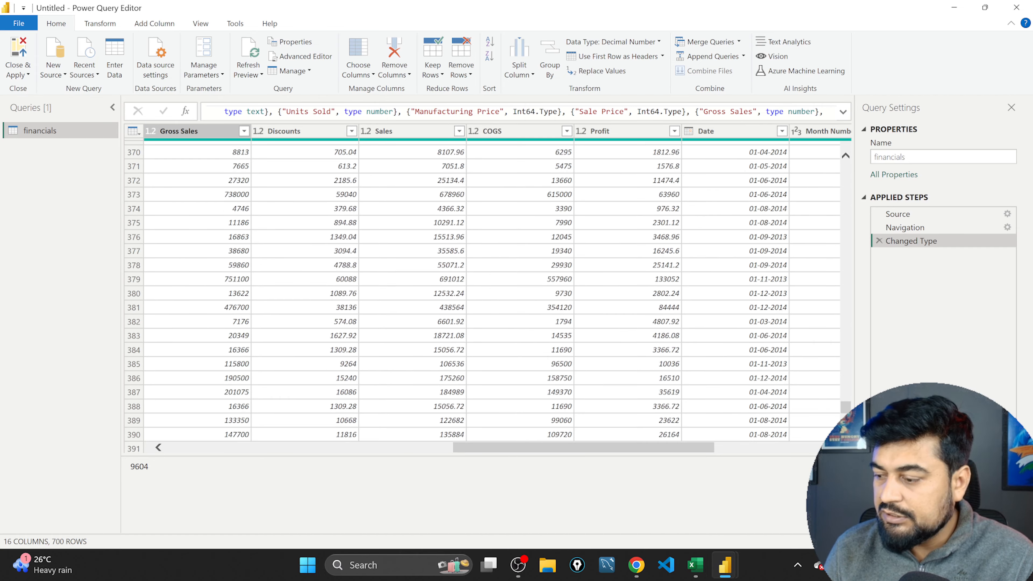
pyautogui.scroll(-18, 484, 293)
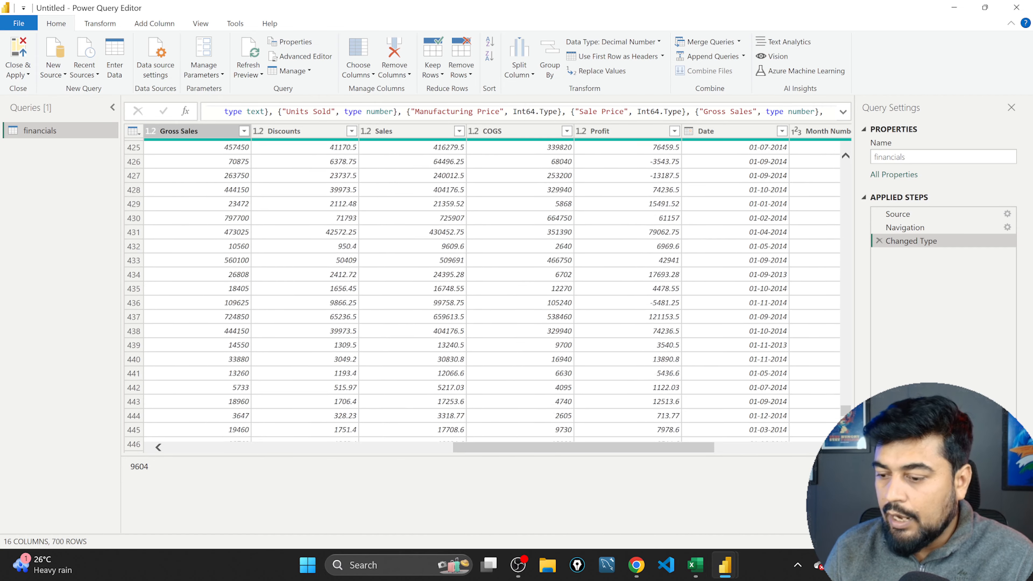
pyautogui.scroll(-18, 484, 293)
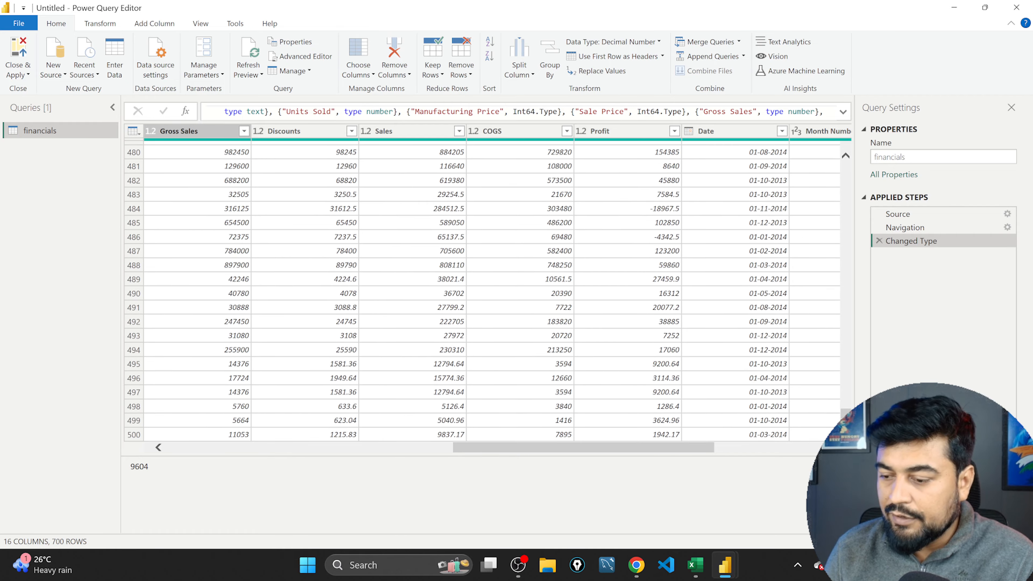
pyautogui.scroll(-4, 484, 293)
pyautogui.scroll(-8, 484, 293)
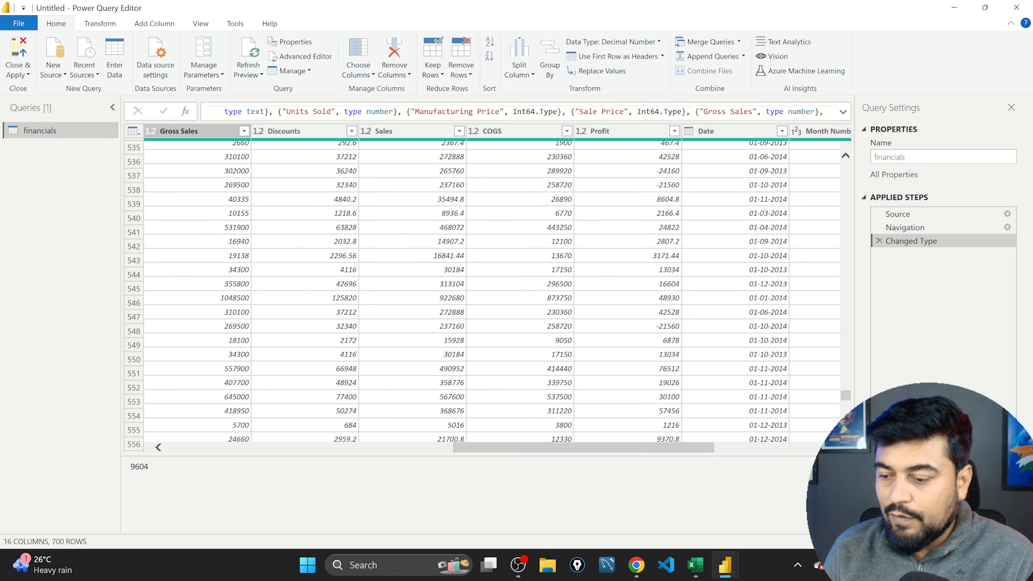
pyautogui.scroll(-17, 483, 293)
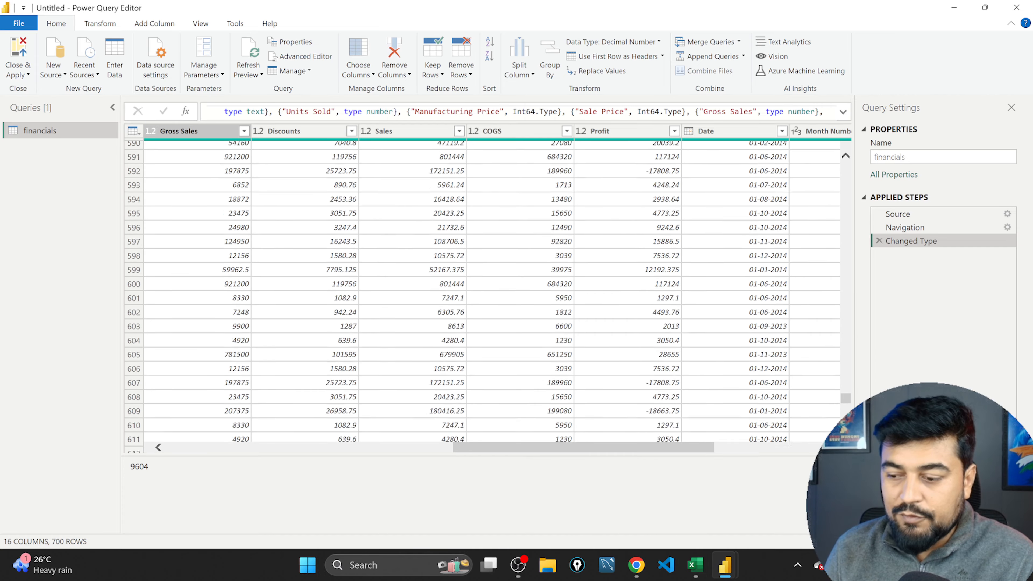
pyautogui.scroll(-18, 484, 292)
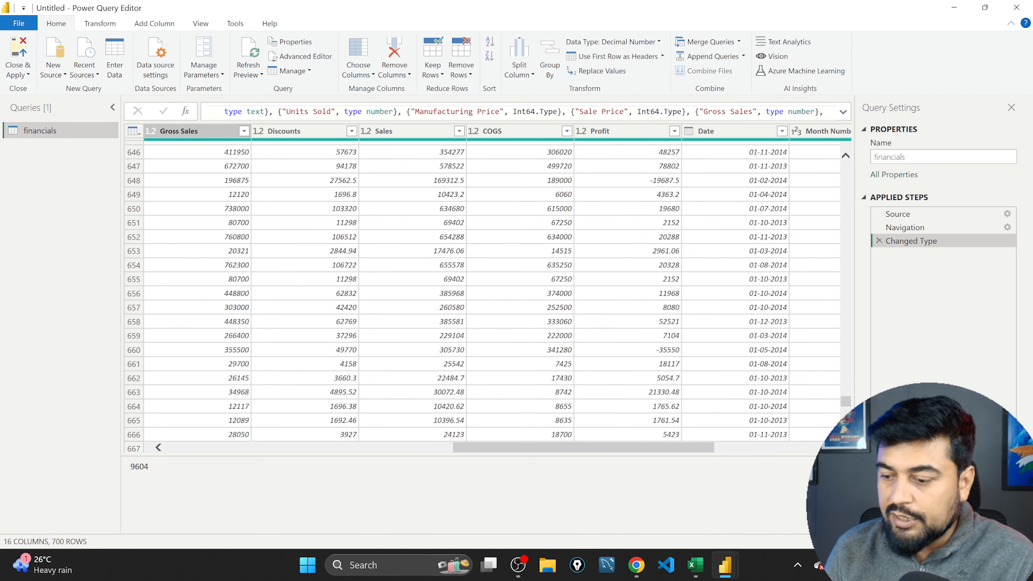
pyautogui.scroll(-1, 484, 293)
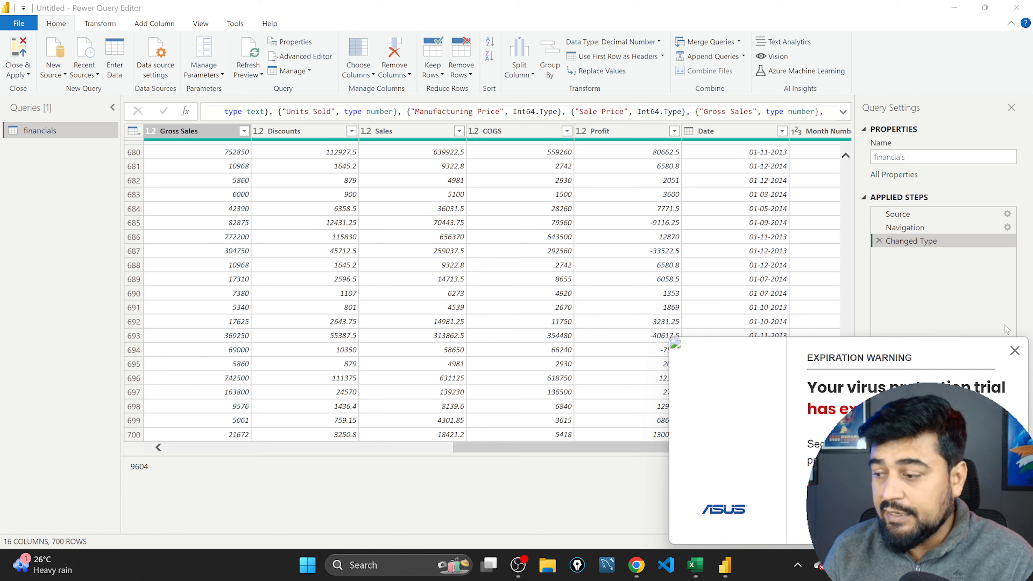
# Step: Dismiss the virus protection expiration pop-up and remove the Gross Sales column from the financials table
pyautogui.click(1014, 350)
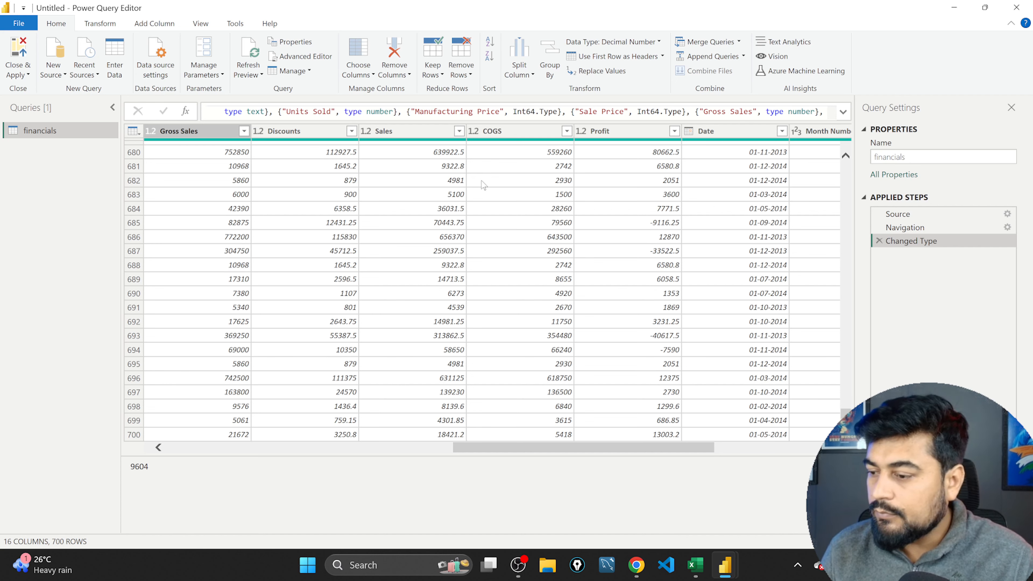
pyautogui.click(402, 74)
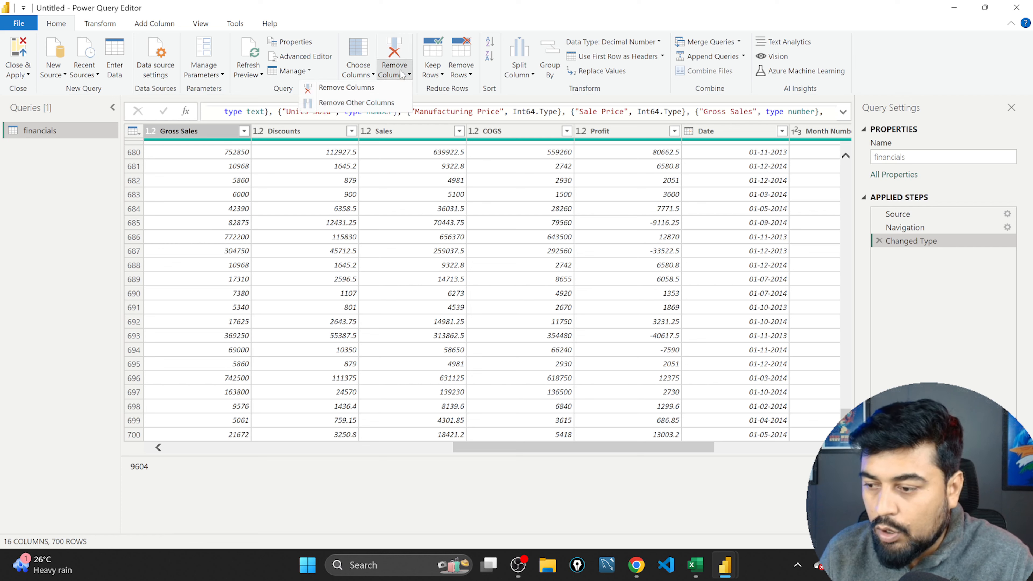
pyautogui.click(347, 88)
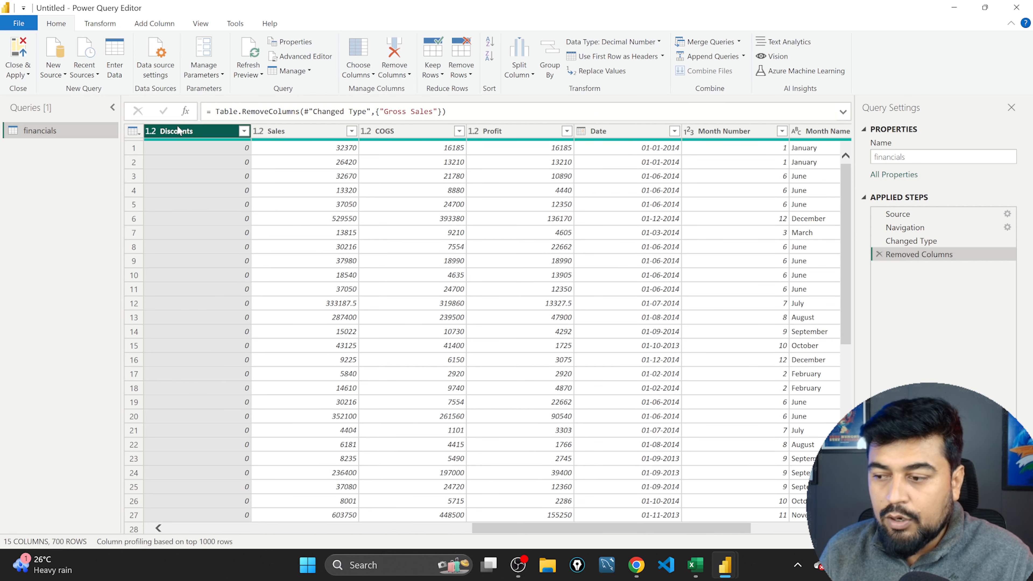
# Step: Remove the top 500 rows from the financials table
pyautogui.click(339, 192)
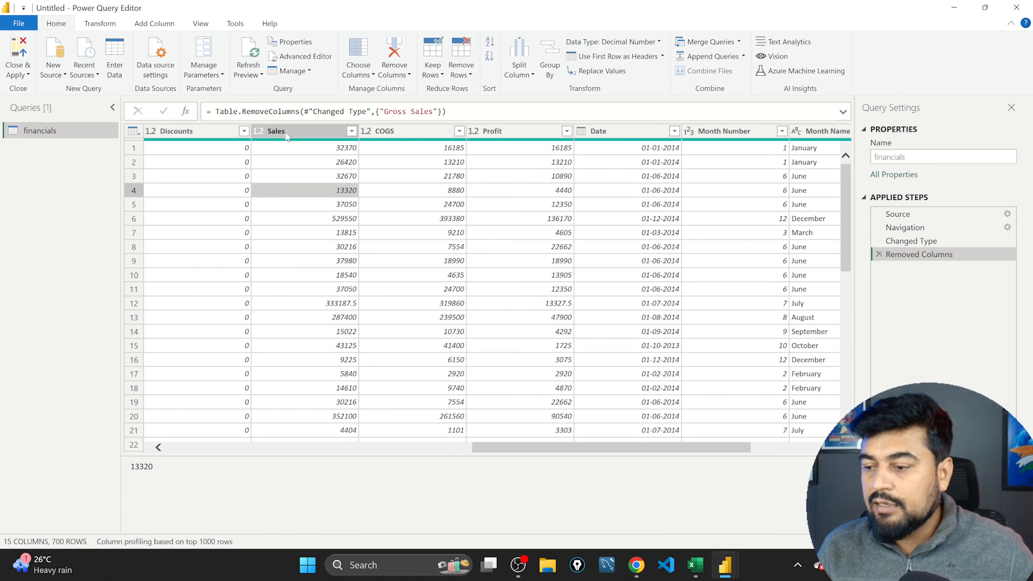
pyautogui.click(464, 72)
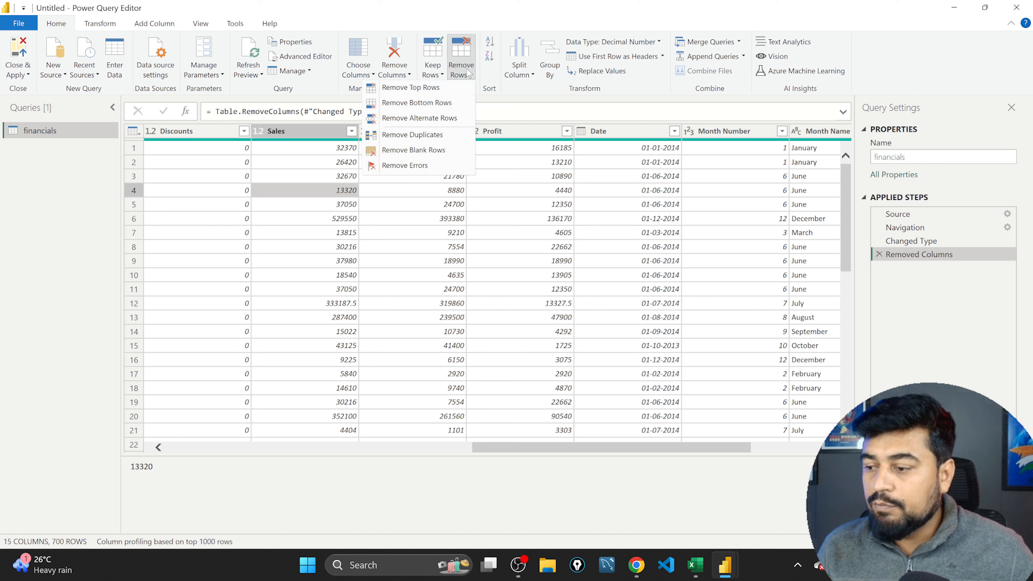
pyautogui.click(413, 88)
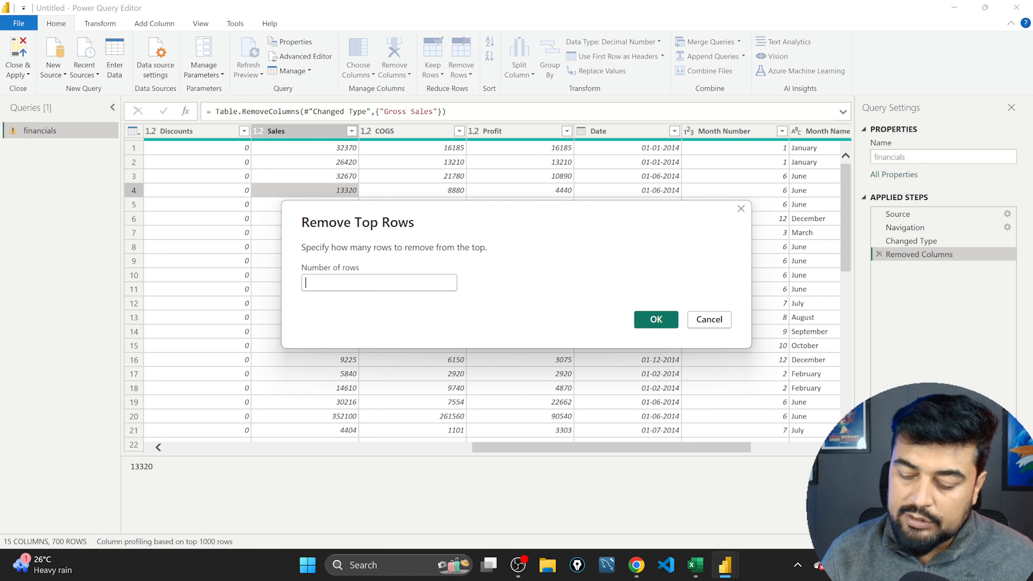
pyautogui.click(356, 283)
pyautogui.write('500')
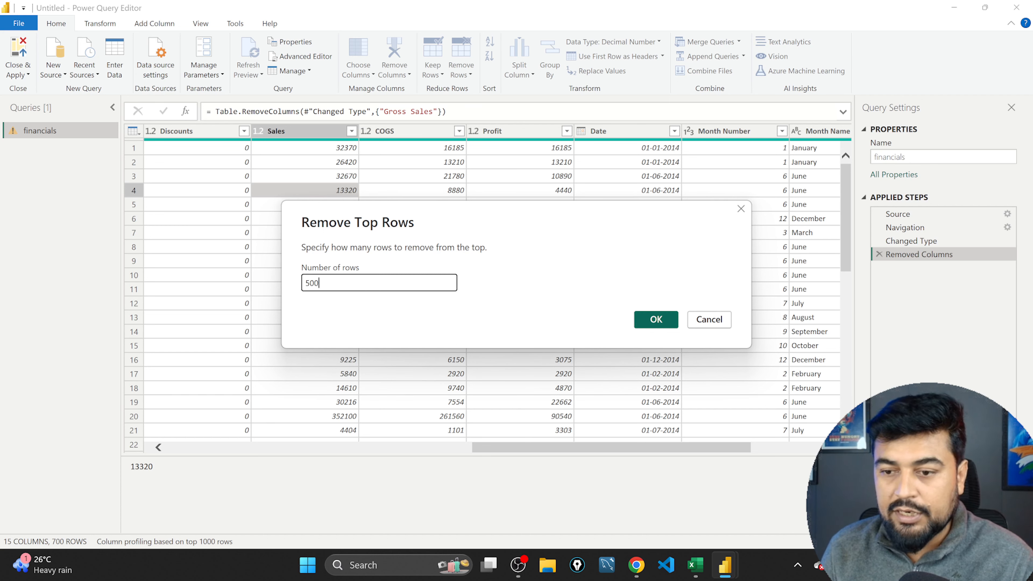
pyautogui.click(656, 319)
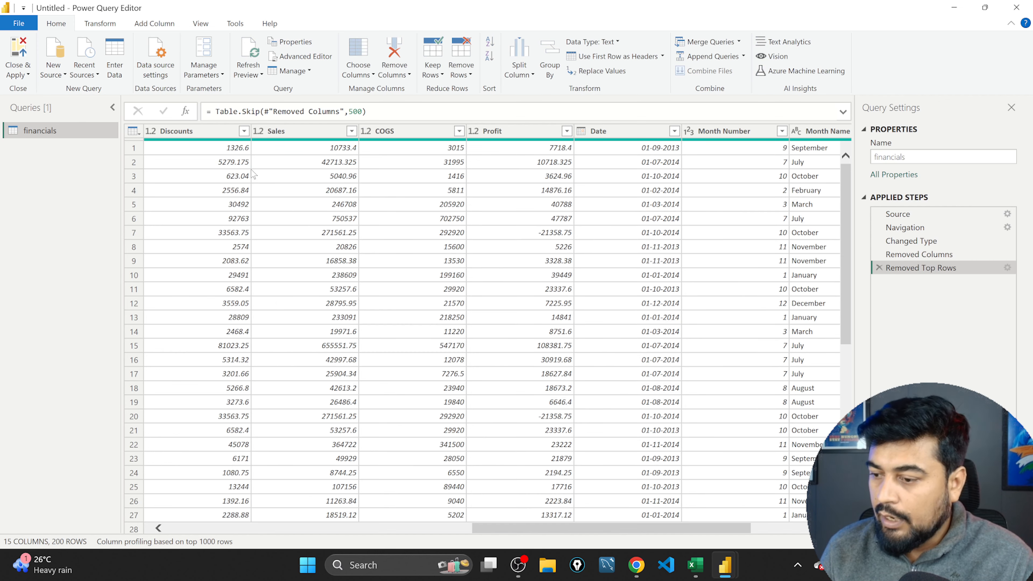
# Step: Review the remaining rows of the financials table from the Segment column down to the last row
pyautogui.click(217, 148)
pyautogui.press('Left')
pyautogui.press('Left')
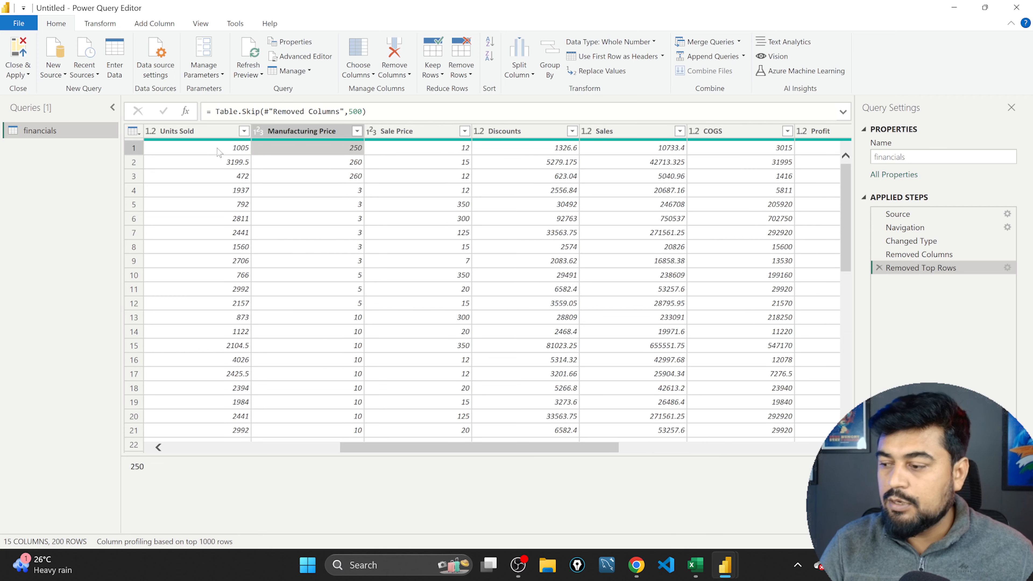
pyautogui.press('Left')
pyautogui.press('Left')
pyautogui.press('Left')
pyautogui.press('Left')
pyautogui.press('Left')
pyautogui.press('Left')
pyautogui.press('Down')
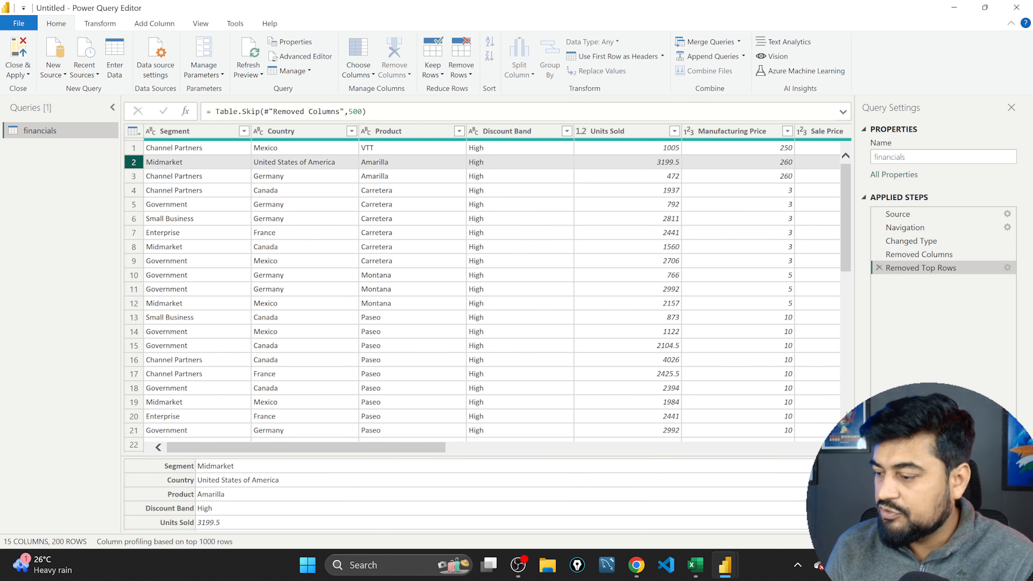
pyautogui.scroll(-20, 487, 284)
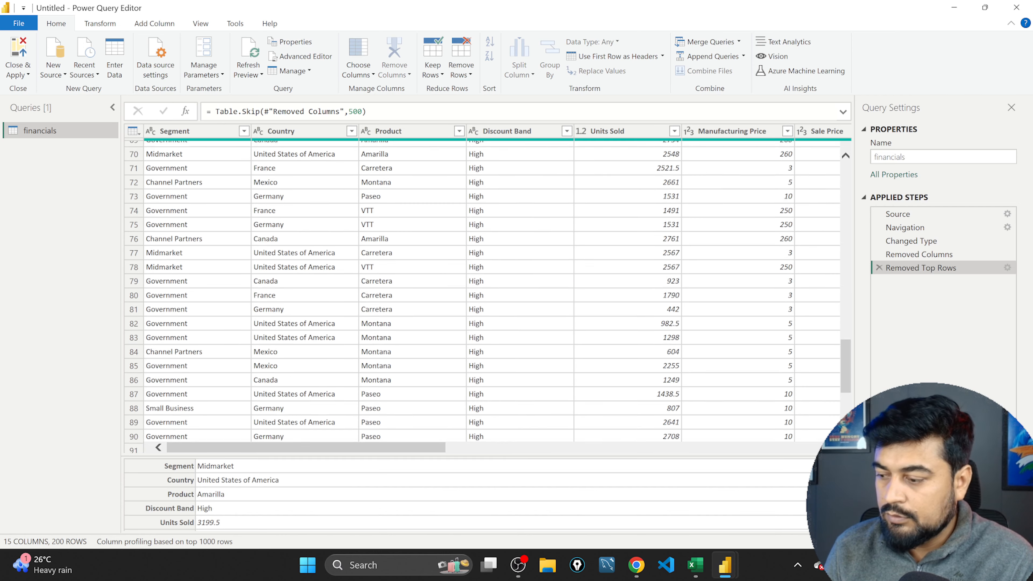
pyautogui.scroll(-20, 487, 297)
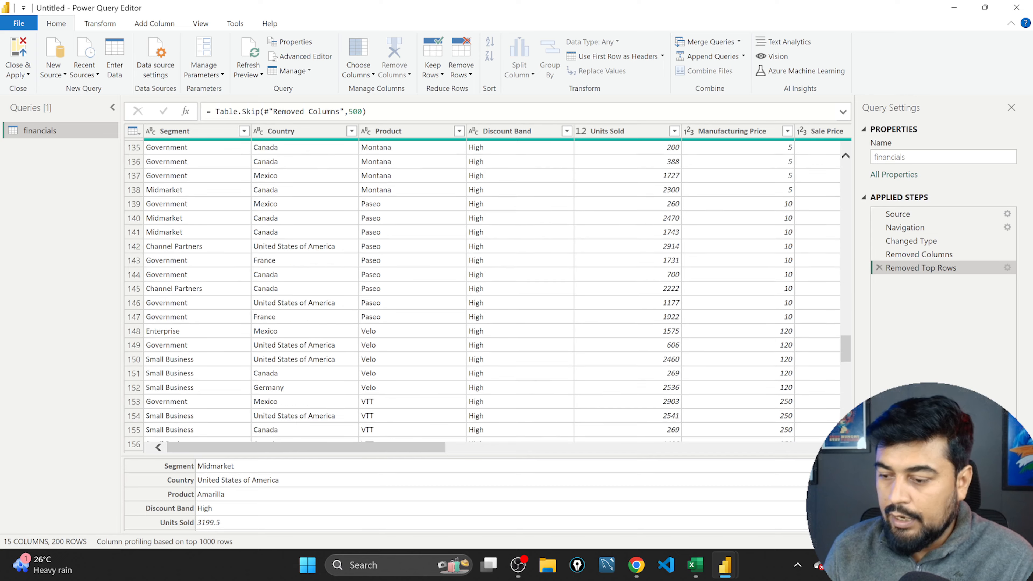
pyautogui.scroll(-15, 487, 297)
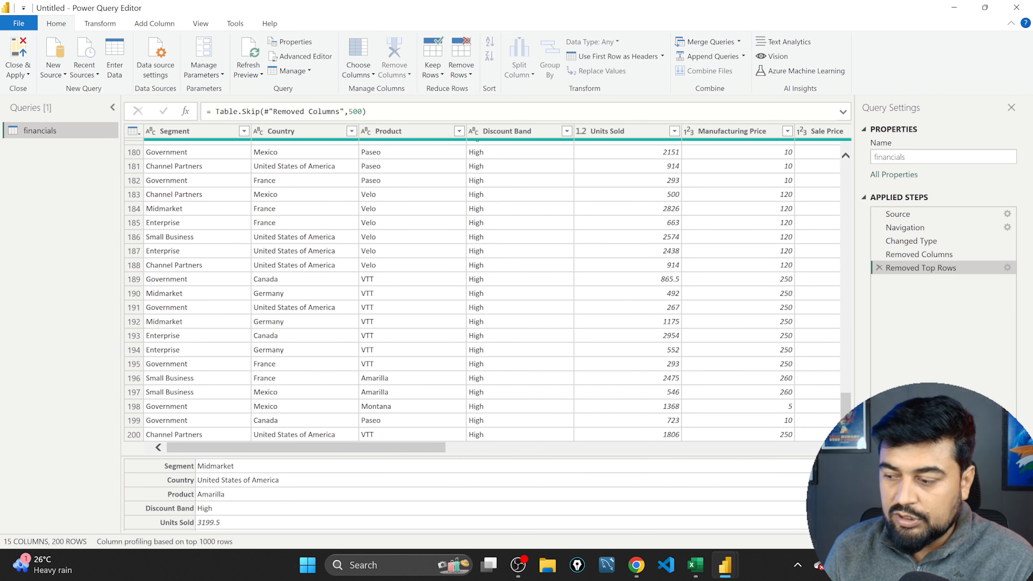
# Step: Look across the financials table's columns from Segment to Year along row 180 to check which columns remain
pyautogui.click(175, 434)
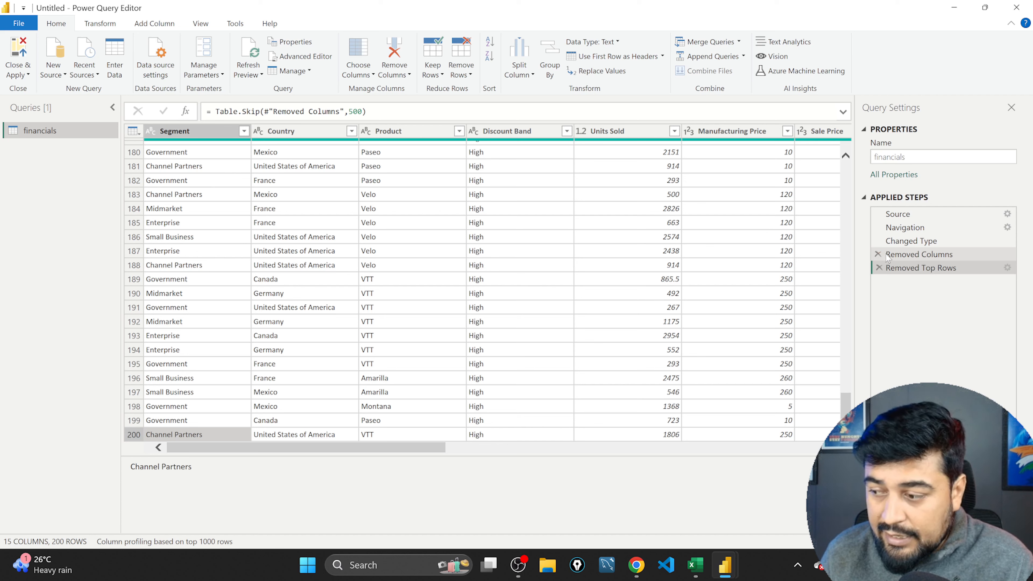
pyautogui.click(323, 154)
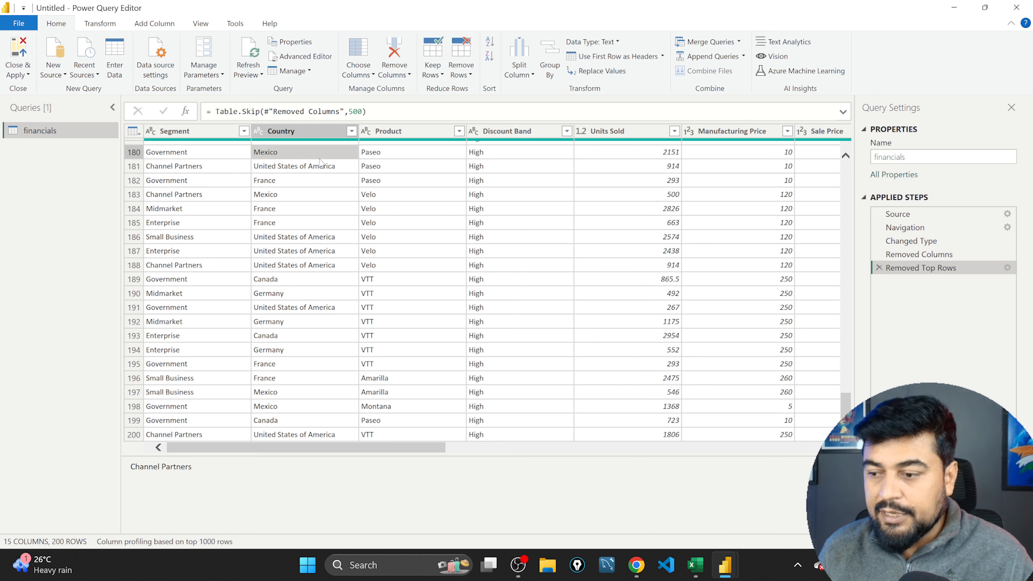
pyautogui.click(171, 152)
pyautogui.click(134, 152)
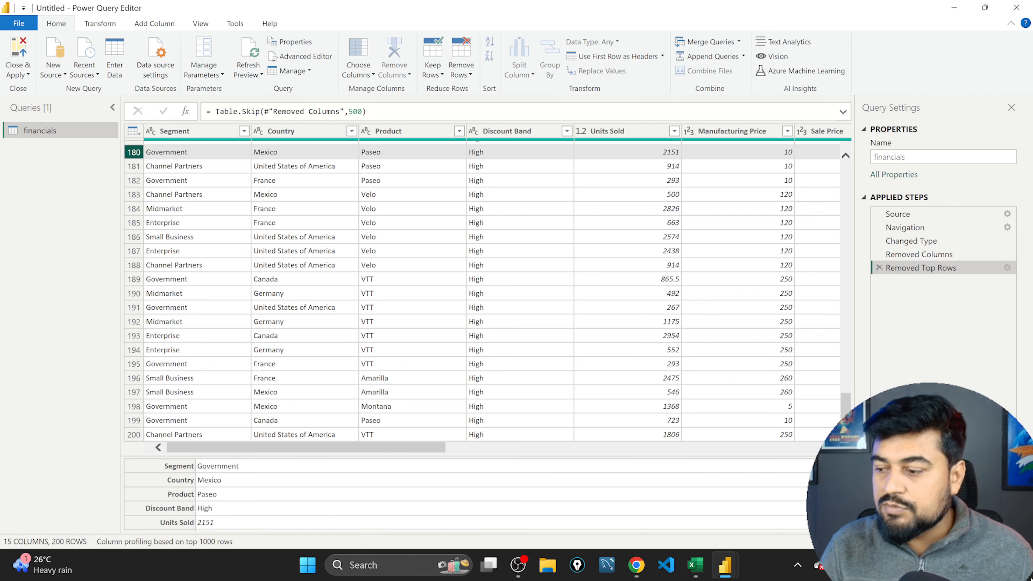
pyautogui.click(185, 131)
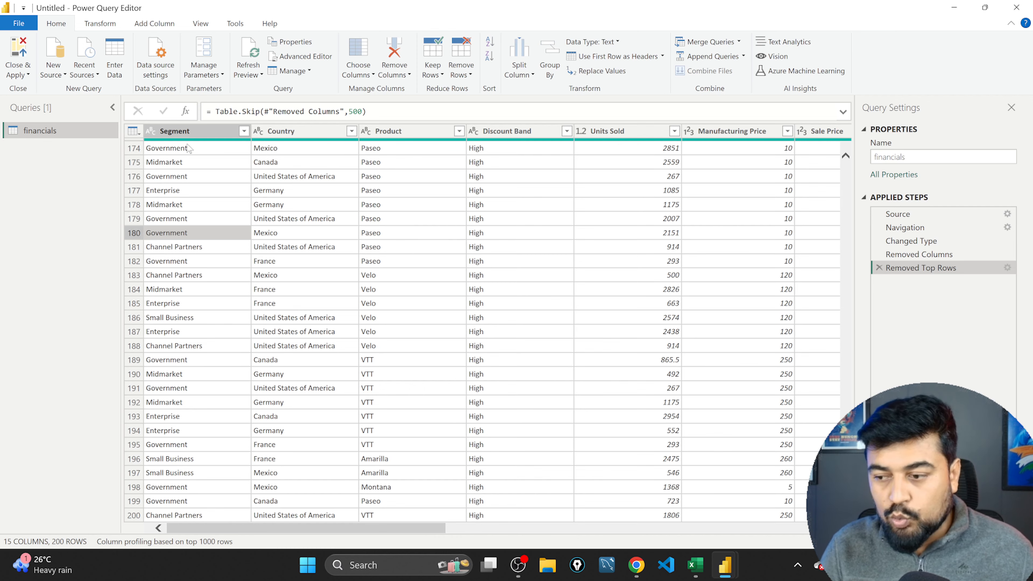
pyautogui.press('Right')
pyautogui.press('Right')
pyautogui.press('Right')
pyautogui.press('Right')
pyautogui.press('Right')
pyautogui.press('Right')
pyautogui.press('Right')
pyautogui.press('Right')
pyautogui.press('Right')
pyautogui.press('Right')
pyautogui.press('Right')
pyautogui.press('Right')
pyautogui.press('Right')
pyautogui.press('Right')
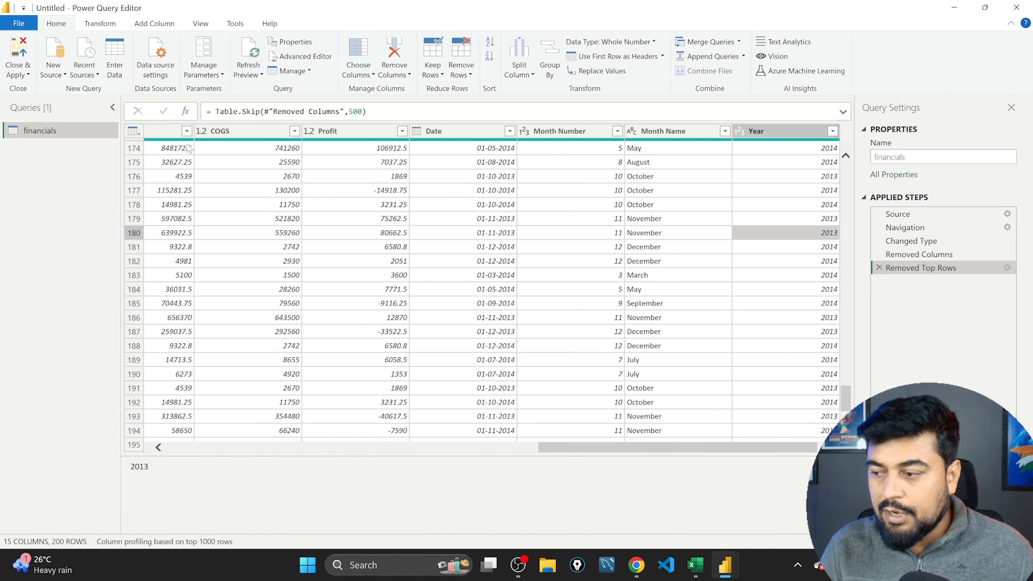
pyautogui.press('Left')
pyautogui.press('Left')
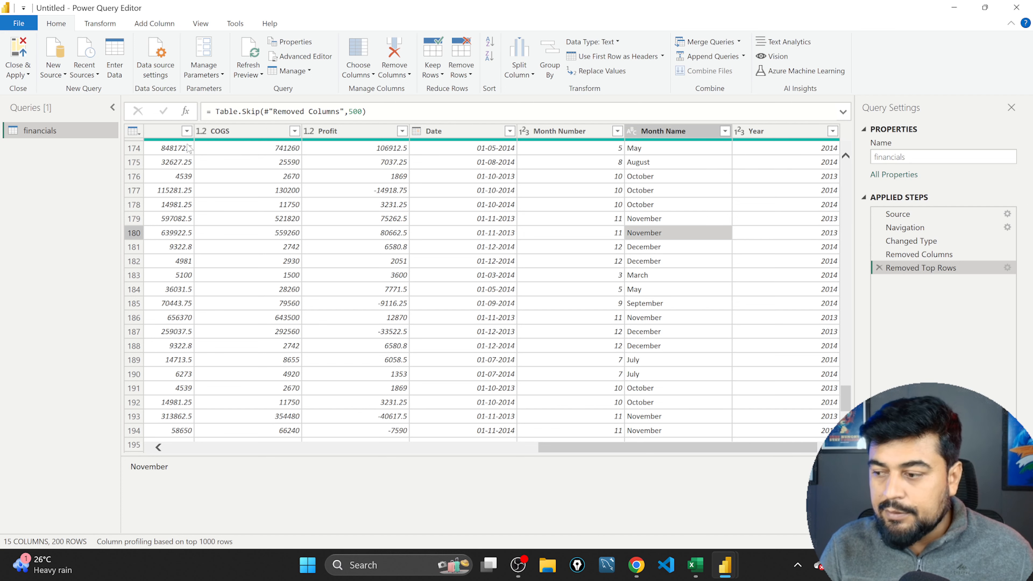
pyautogui.press('Left')
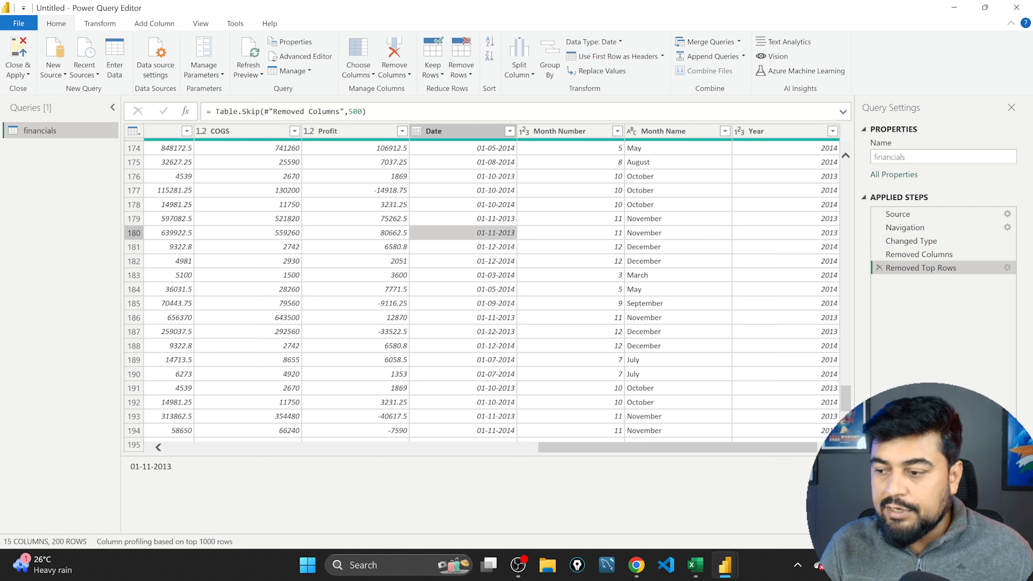
pyautogui.press('Left')
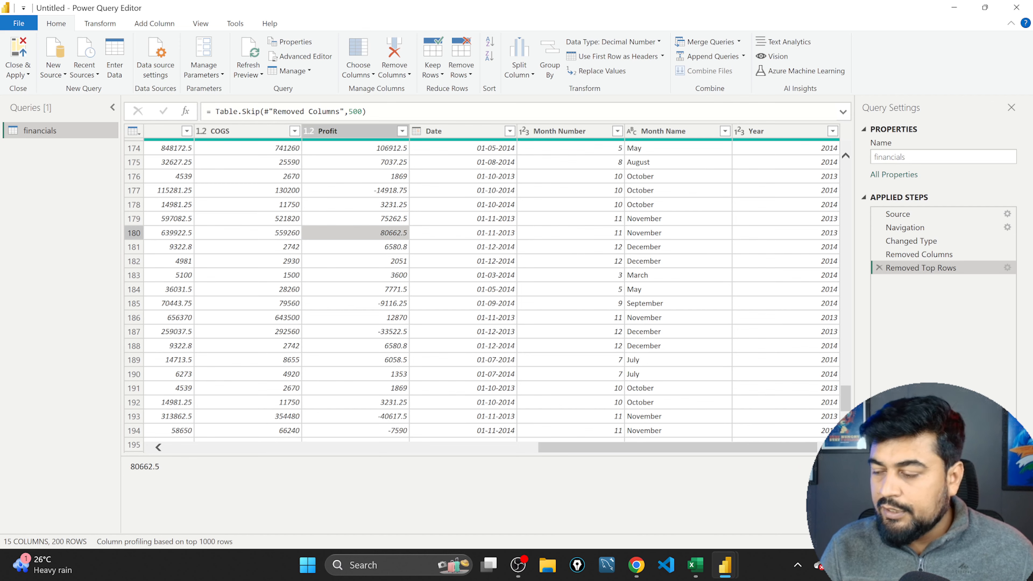
pyautogui.press('Right')
pyautogui.press('Right')
pyautogui.press('Right')
pyautogui.press('Right')
# Step: Look up the Year column to row 167 and back across the columns to Segment
pyautogui.press('Up')
pyautogui.press('Up')
pyautogui.press('Up')
pyautogui.press('Up')
pyautogui.press('Up')
pyautogui.press('Up')
pyautogui.press('Up')
pyautogui.press('Up')
pyautogui.press('Up')
pyautogui.press('Up')
pyautogui.press('Up')
pyautogui.press('Up')
pyautogui.press('Up')
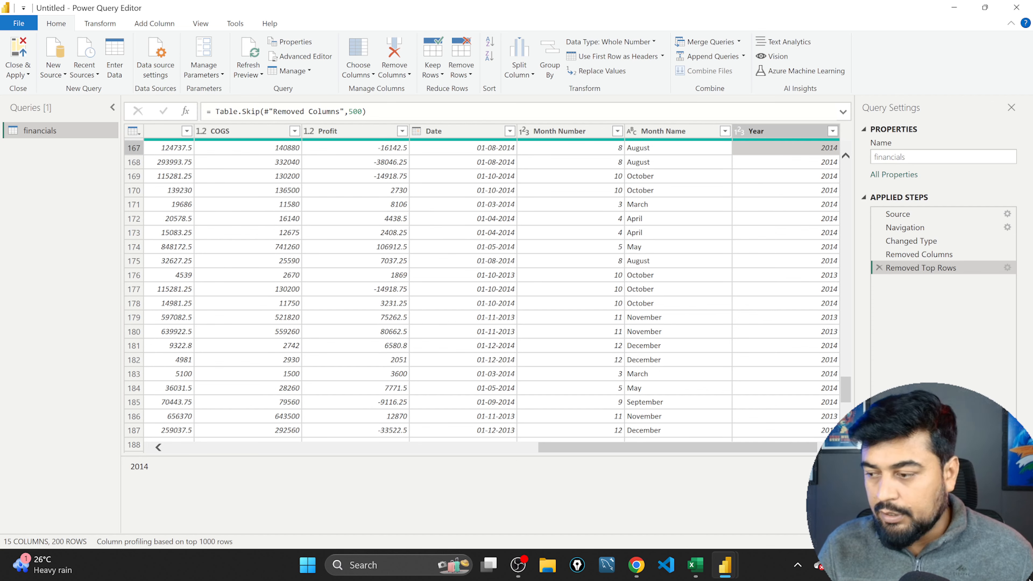
pyautogui.press('Left')
pyautogui.press('Left')
pyautogui.press('Left')
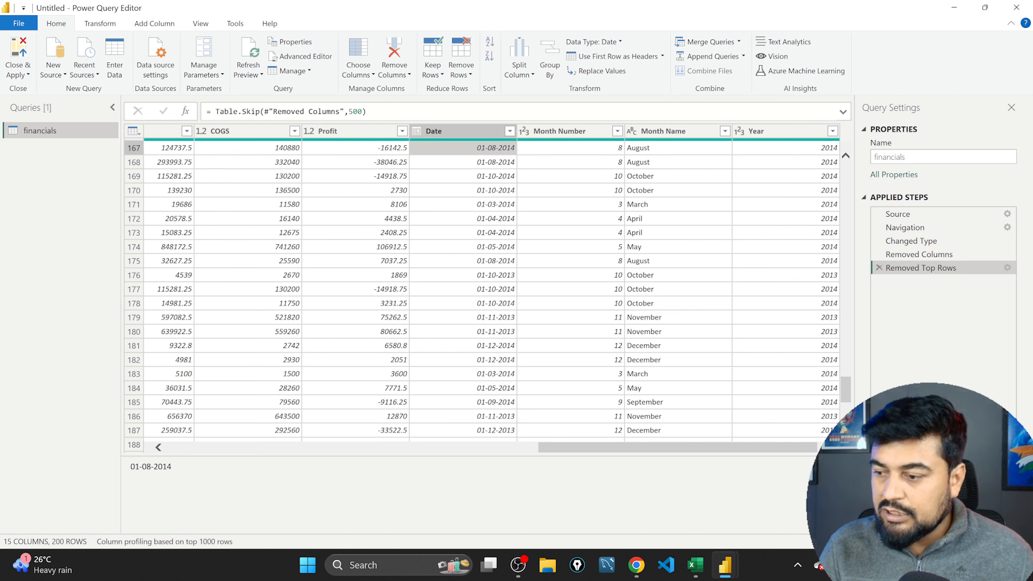
pyautogui.press('Left')
pyautogui.press('Left')
pyautogui.press('Left')
pyautogui.press('Left')
pyautogui.press('Left')
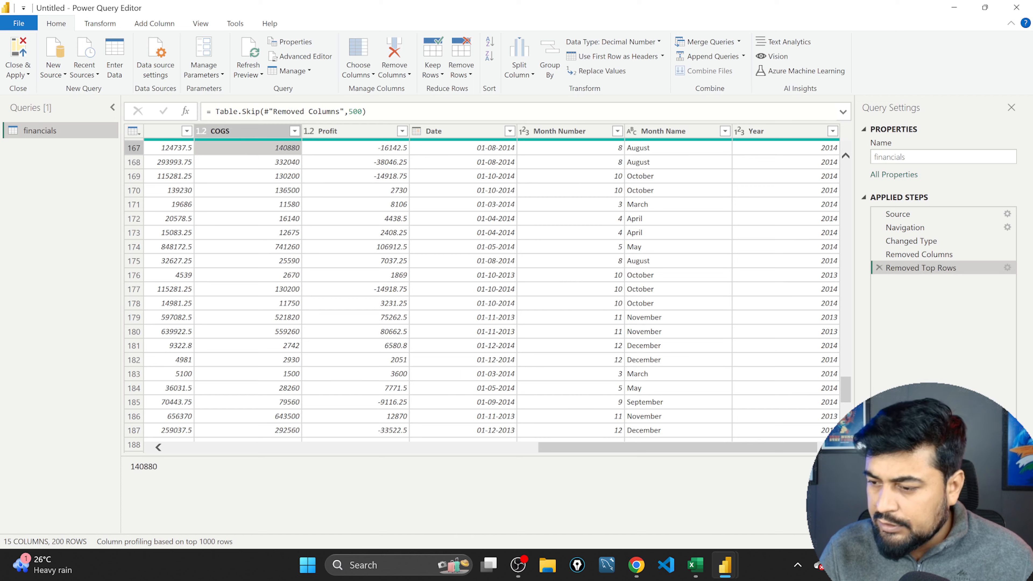
pyautogui.press('Left')
pyautogui.press('Left')
pyautogui.press('Left')
pyautogui.press('Left')
pyautogui.press('Left')
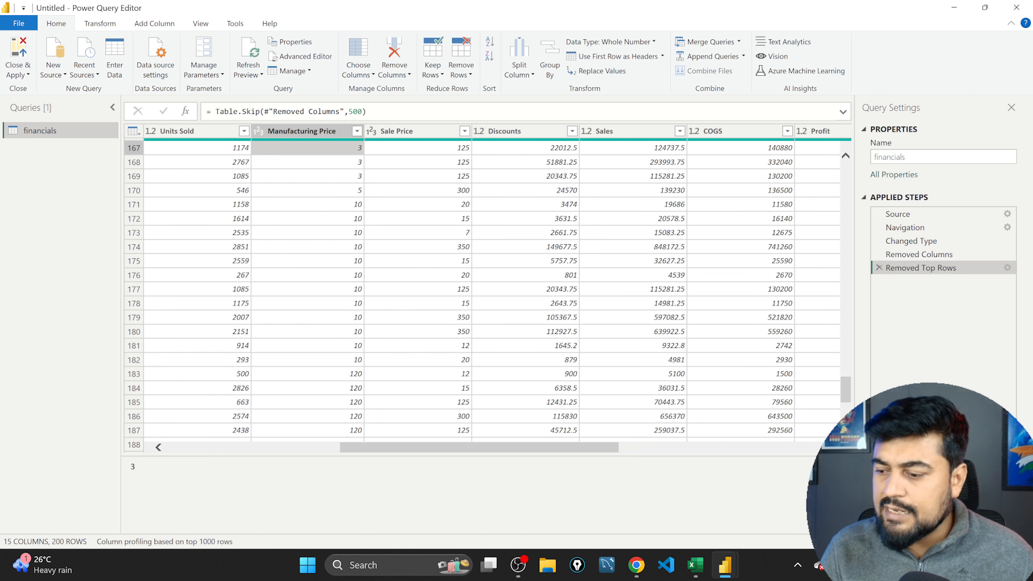
pyautogui.press('Left')
pyautogui.press('Left')
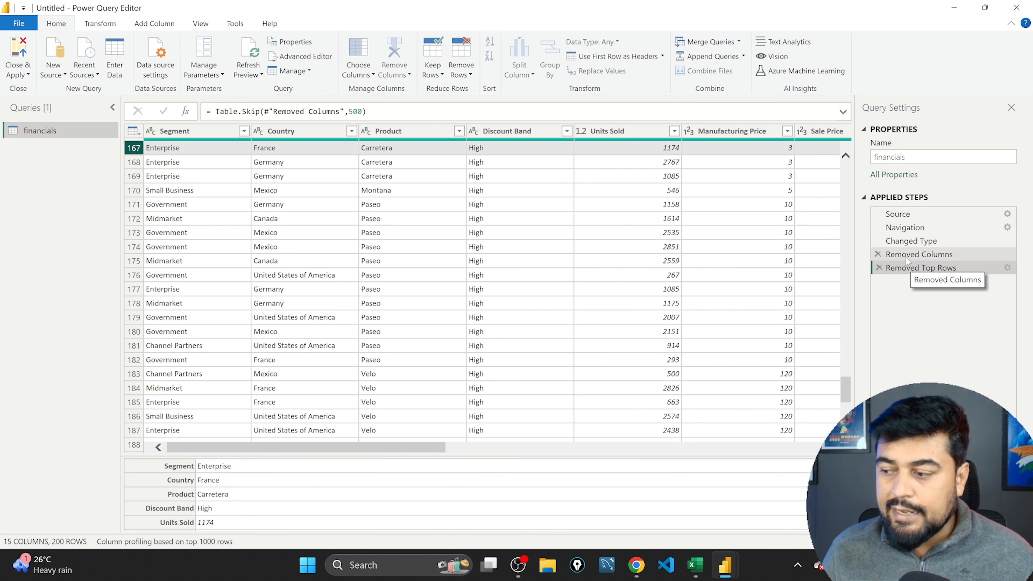
# Step: Delete the Removed Columns step from the financials query's applied steps
pyautogui.click(878, 254)
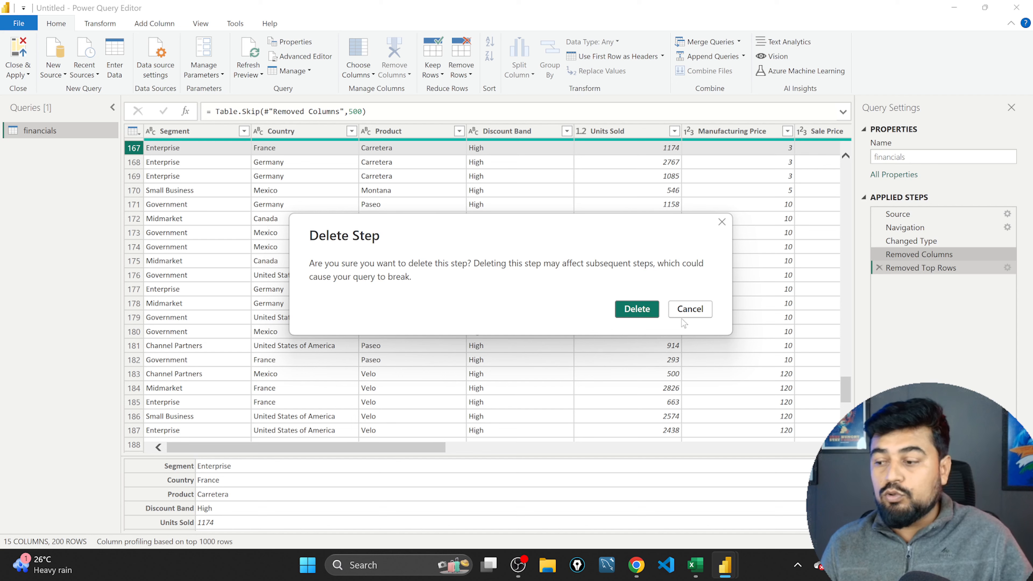
pyautogui.click(637, 308)
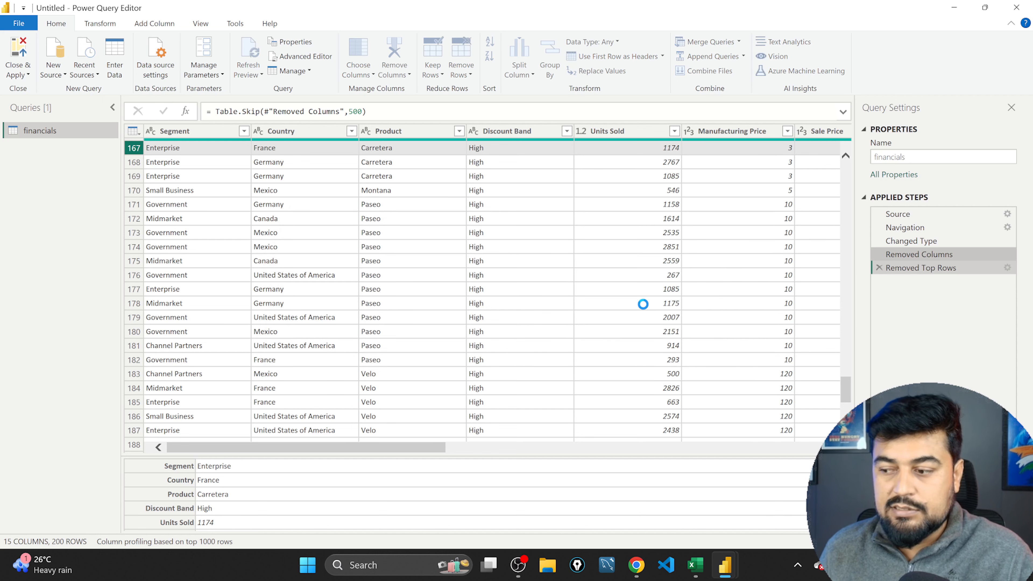
# Step: Look across the first row from Segment to Month Name to check for the Gross Sales column
pyautogui.click(177, 153)
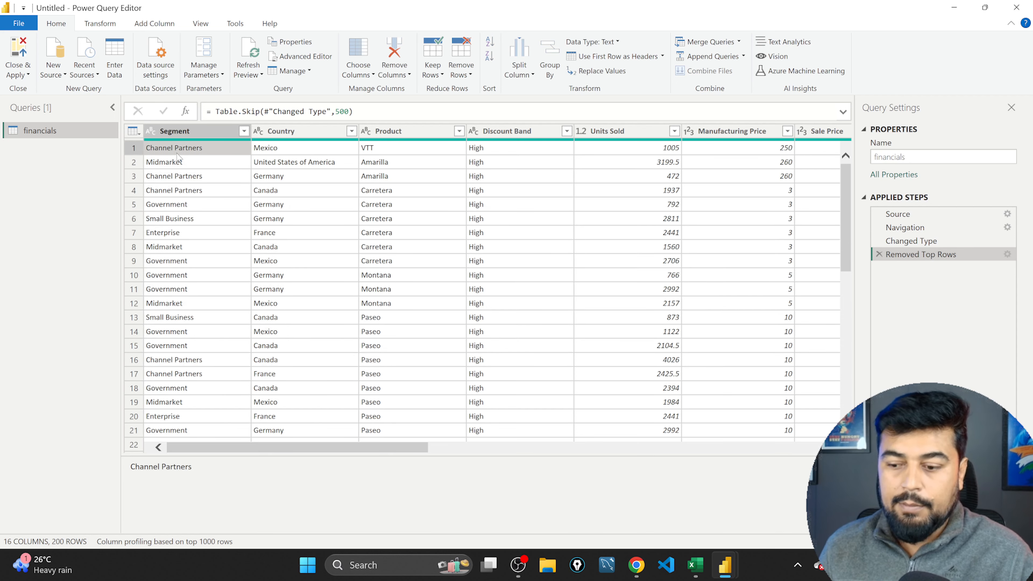
pyautogui.press('Left')
pyautogui.press('Right')
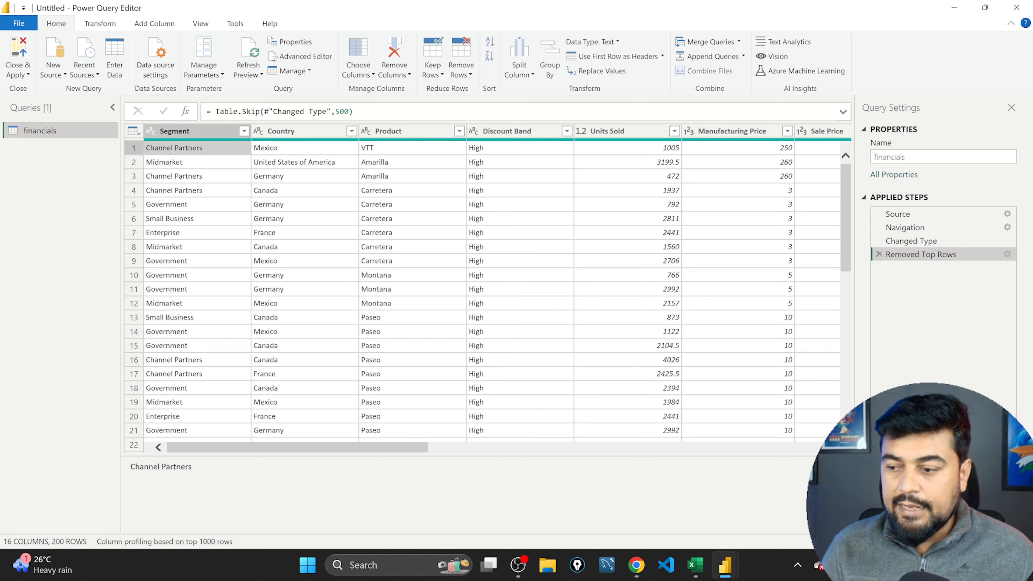
pyautogui.press('Right')
pyautogui.press('Right')
pyautogui.press('Right')
pyautogui.press('Right')
pyautogui.press('Right')
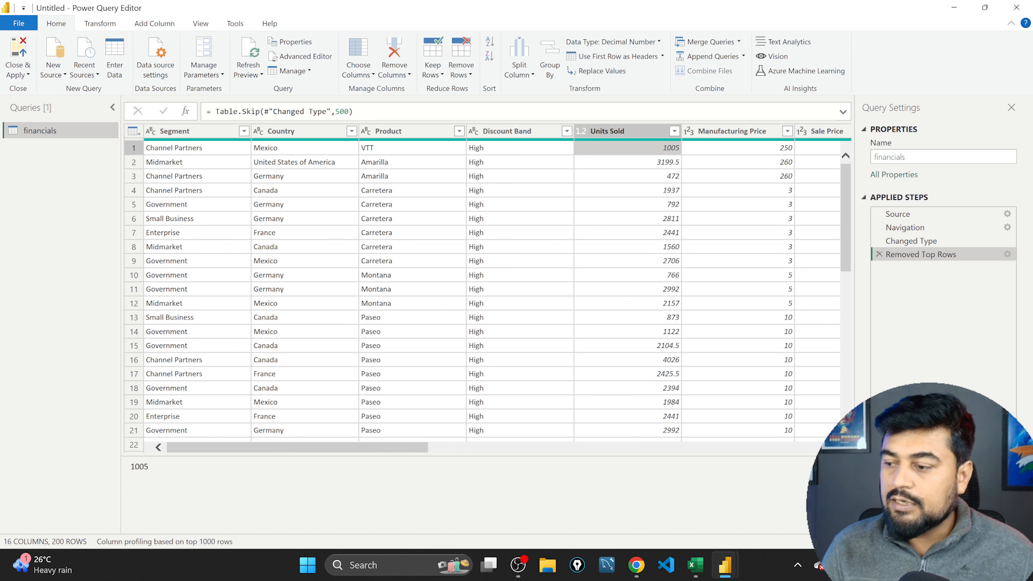
pyautogui.press('Right')
pyautogui.press('Right')
pyautogui.press('Right')
pyautogui.press('Right')
pyautogui.press('Right')
pyautogui.press('Right')
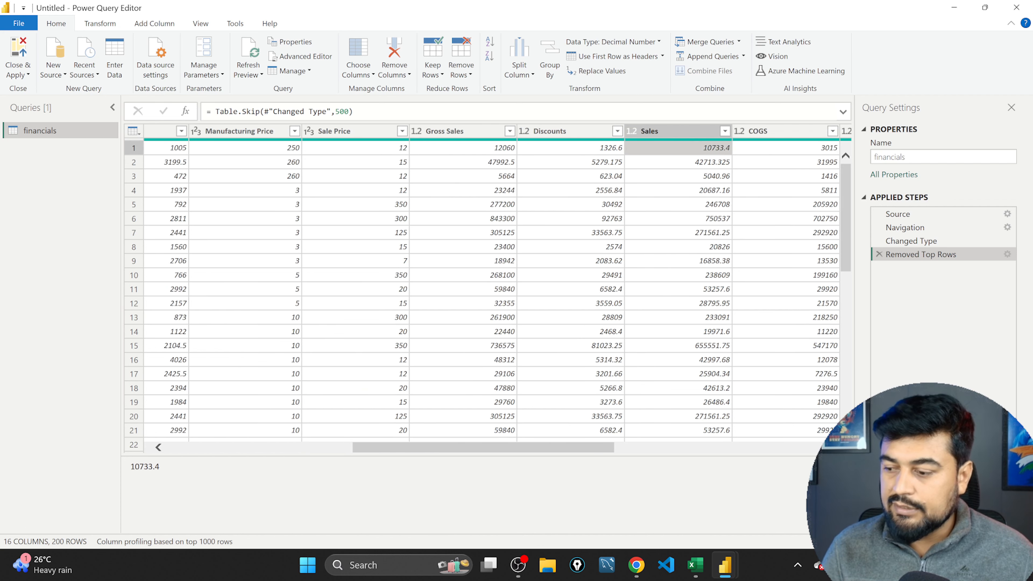
pyautogui.press('Right')
pyautogui.press('Right')
pyautogui.press('Right')
pyautogui.press('Right')
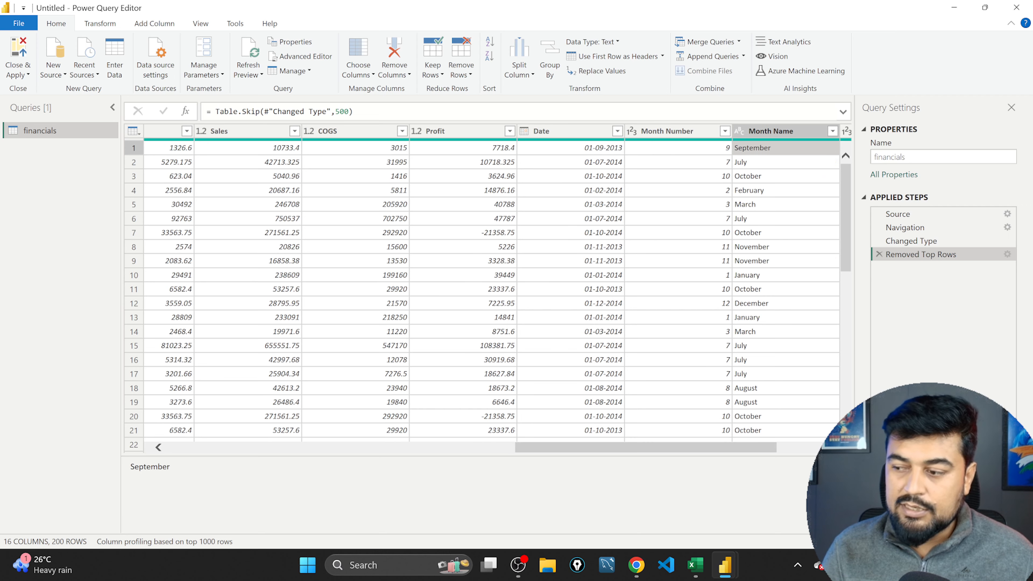
# Step: Look back across the first row's columns from Month Name toward Product
pyautogui.press('Left')
pyautogui.press('Left')
pyautogui.press('Left')
pyautogui.press('Left')
pyautogui.press('Left')
pyautogui.press('Left')
pyautogui.press('Left')
pyautogui.press('Left')
pyautogui.press('Left')
pyautogui.press('Left')
pyautogui.press('Left')
pyautogui.press('Left')
pyautogui.press('Left')
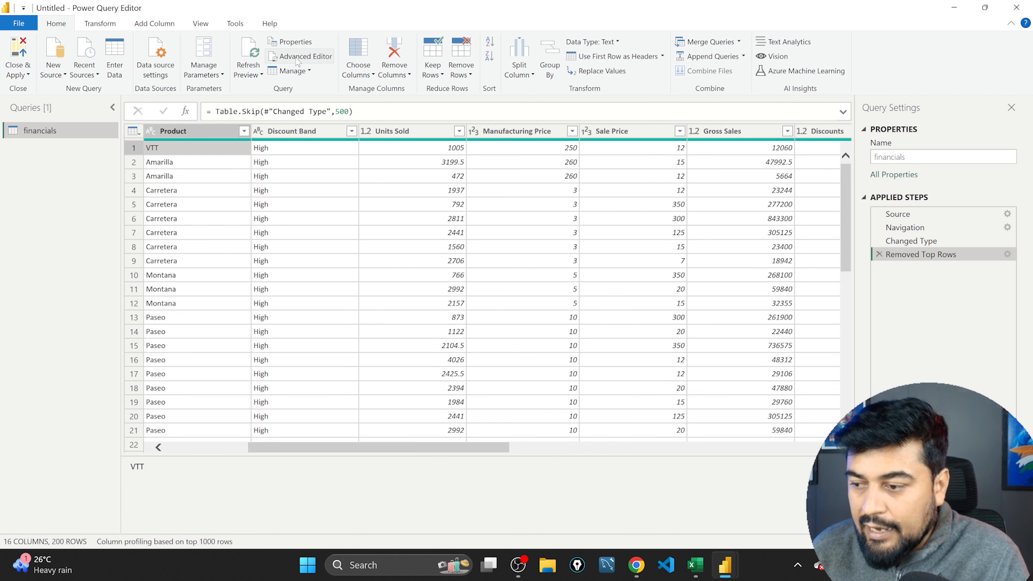
# Step: Review the financials query's code in the Advanced Editor and the available ways to split a column
pyautogui.click(311, 61)
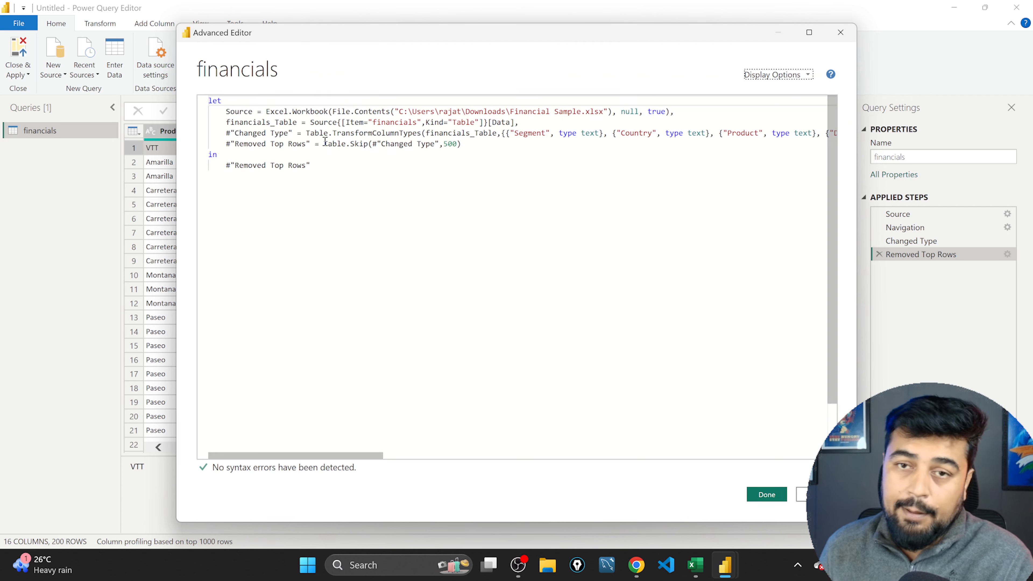
pyautogui.click(840, 32)
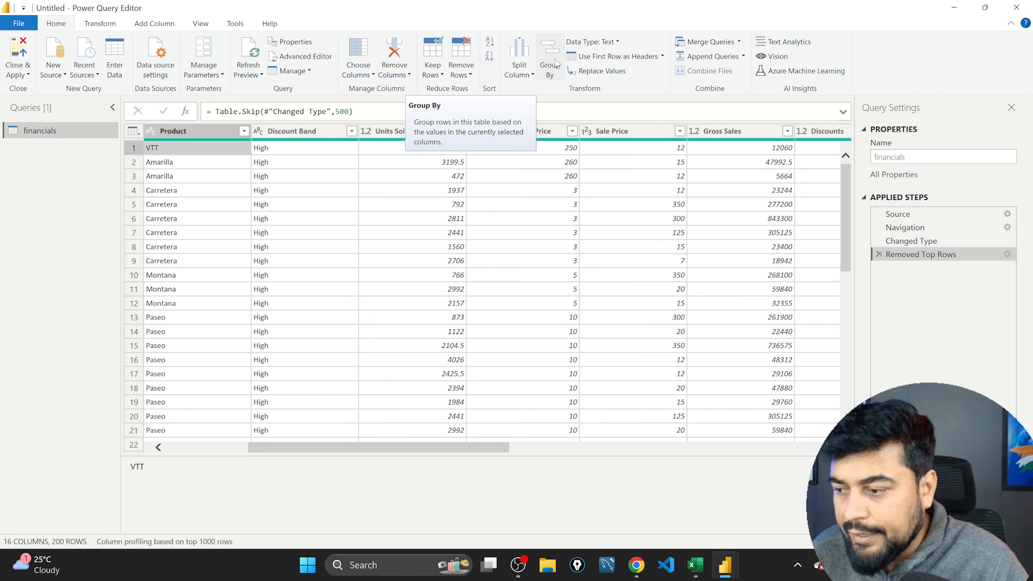
pyautogui.click(523, 72)
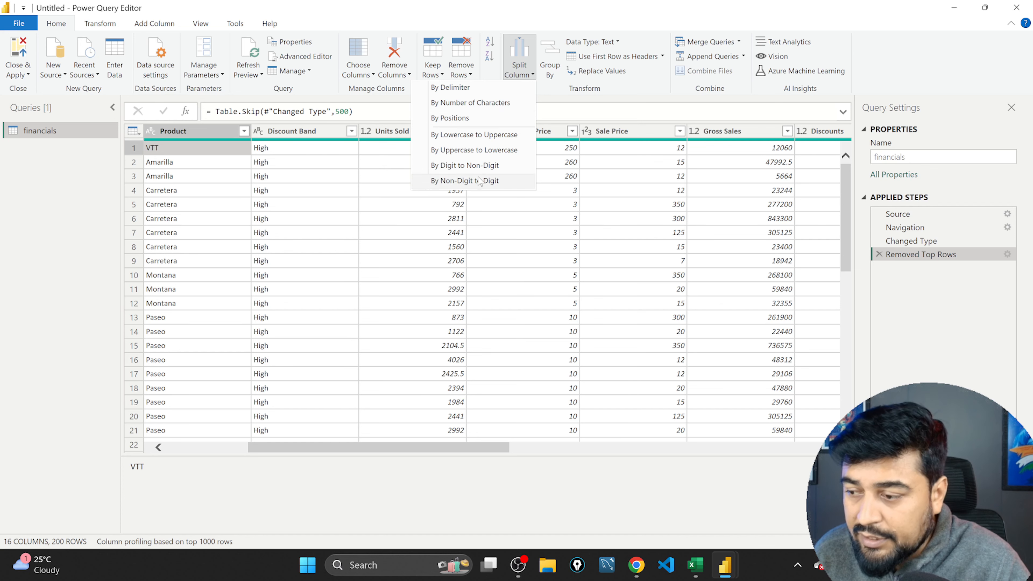
pyautogui.click(526, 75)
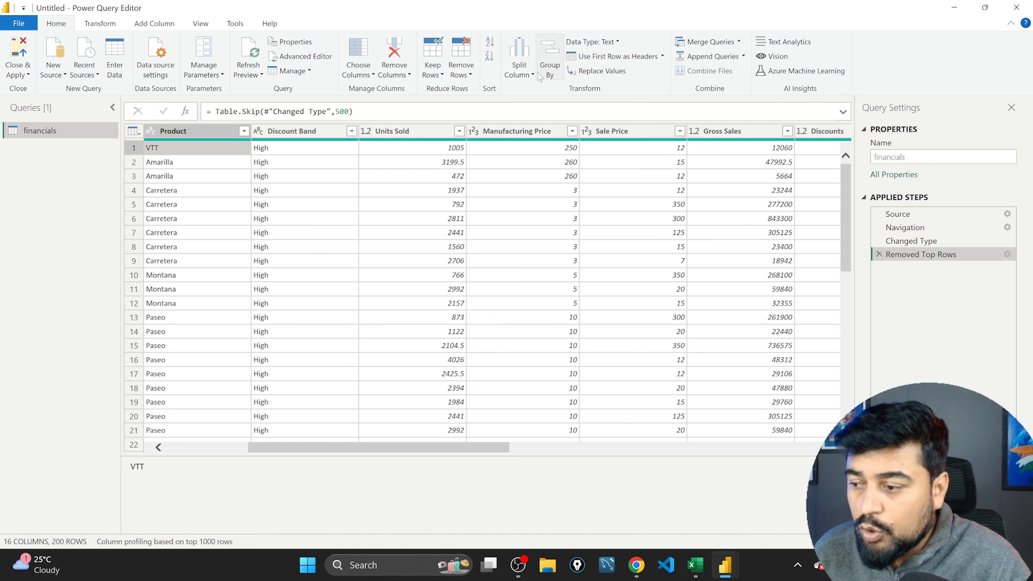
# Step: Try grouping the financials table by Units Sold, review the available aggregation operations, and cancel the grouping
pyautogui.click(551, 77)
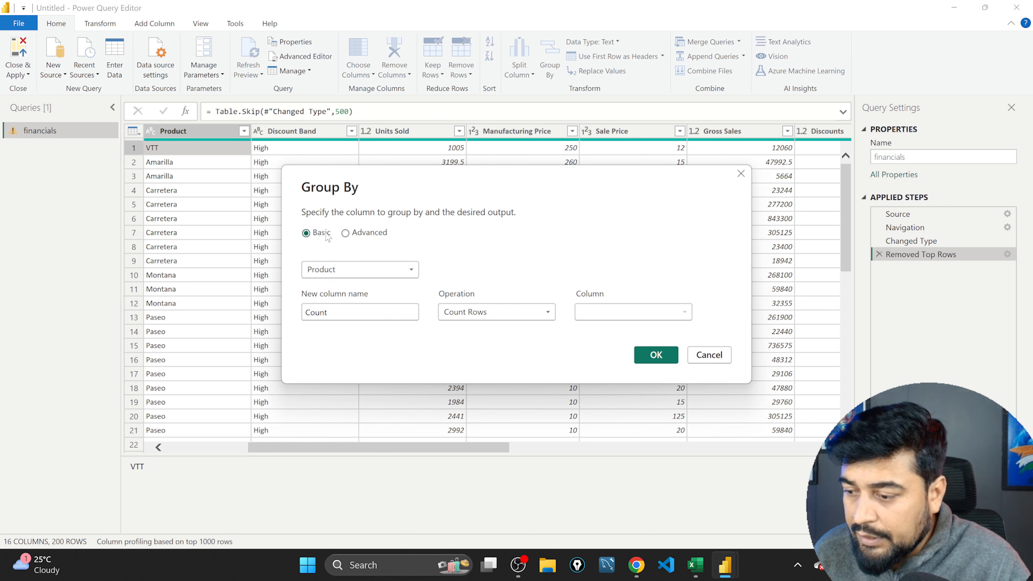
pyautogui.click(355, 272)
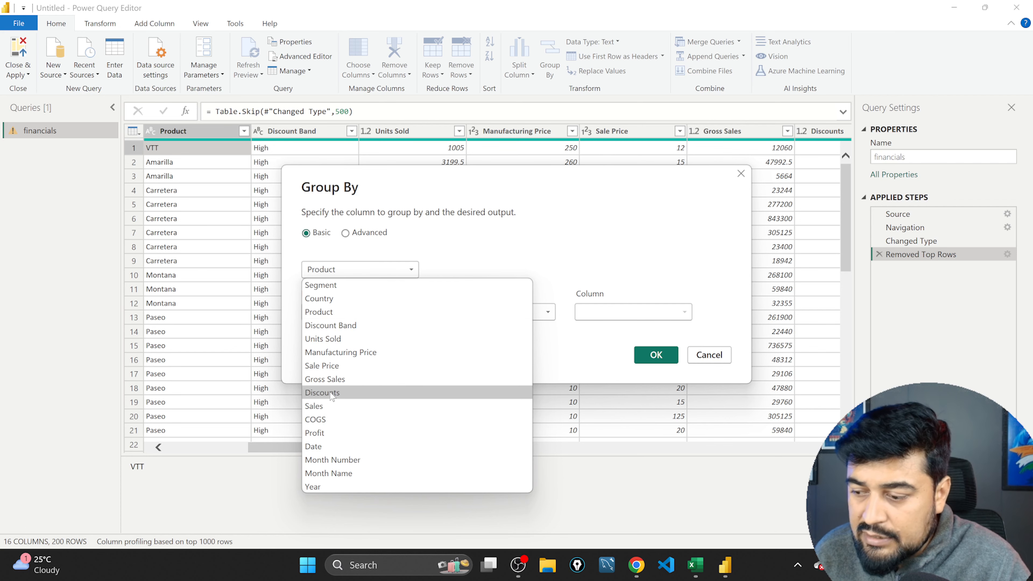
pyautogui.click(335, 341)
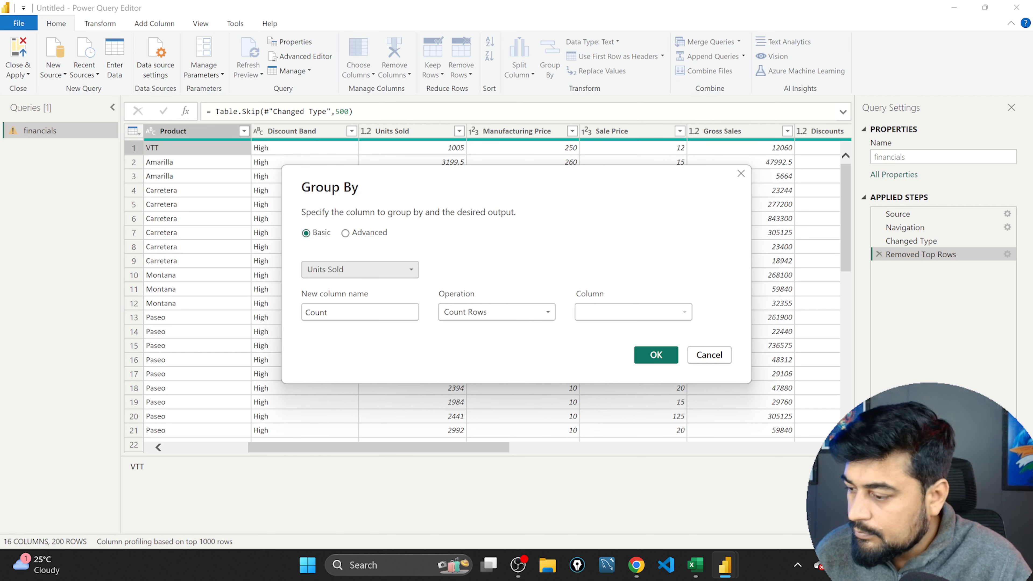
pyautogui.click(378, 310)
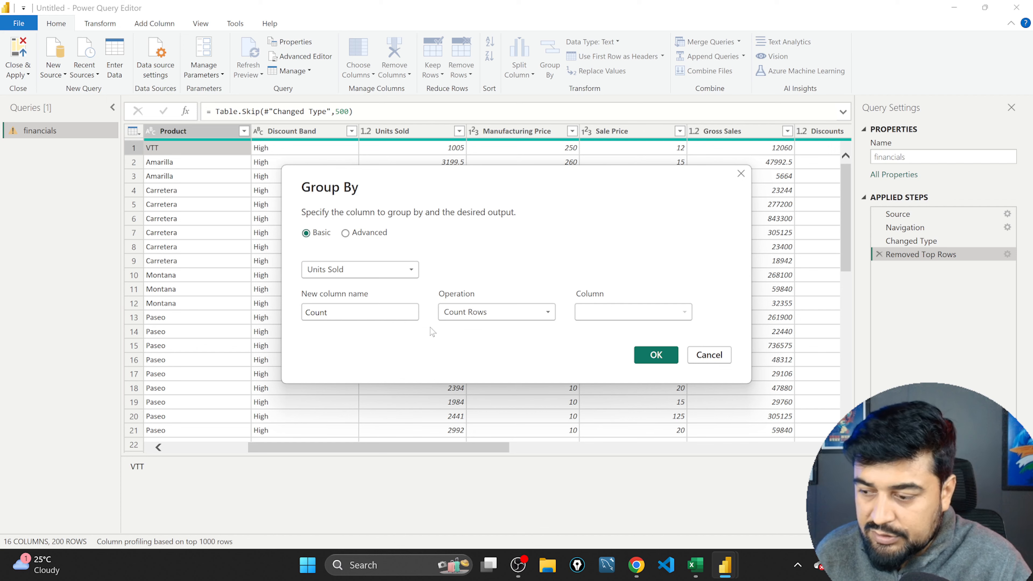
pyautogui.click(491, 321)
pyautogui.click(491, 320)
pyautogui.click(491, 321)
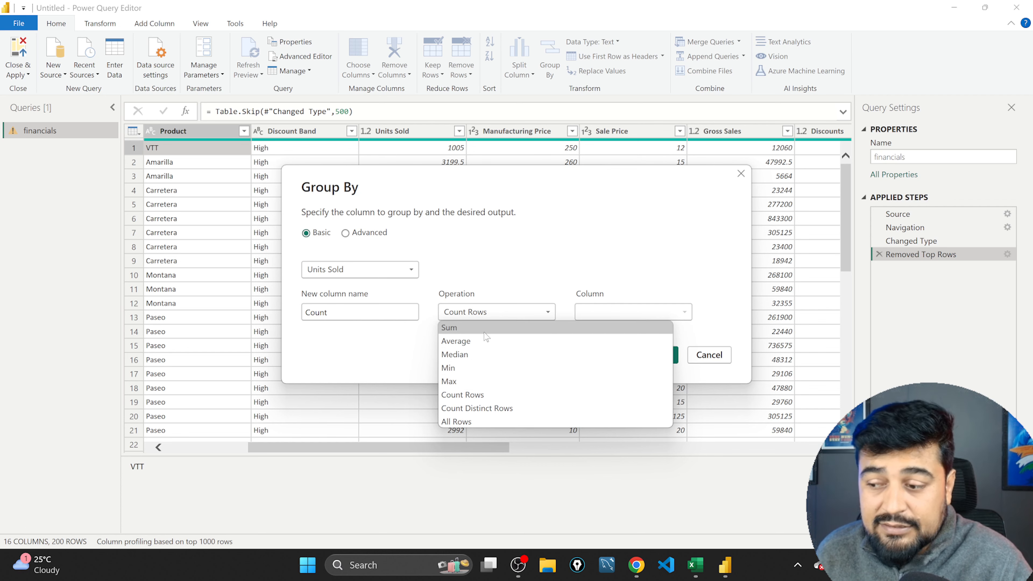
pyautogui.click(555, 290)
pyautogui.click(709, 355)
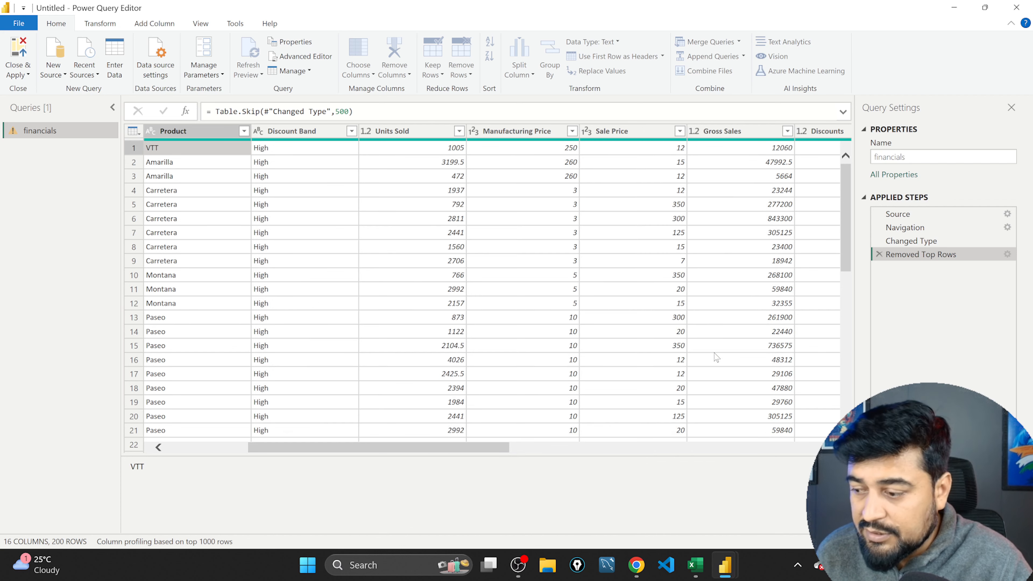
pyautogui.click(527, 76)
pyautogui.click(528, 76)
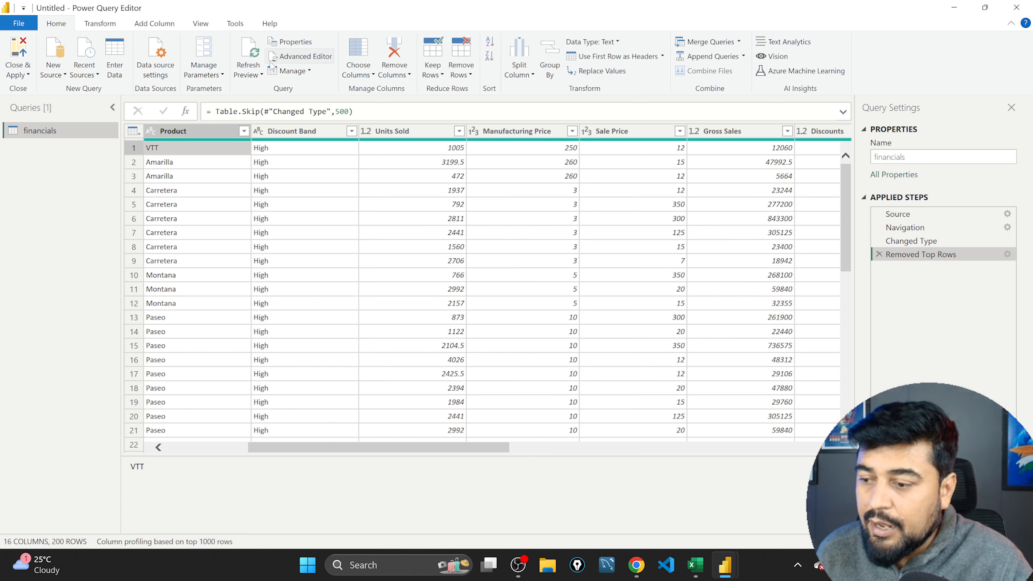
pyautogui.click(211, 76)
pyautogui.click(211, 77)
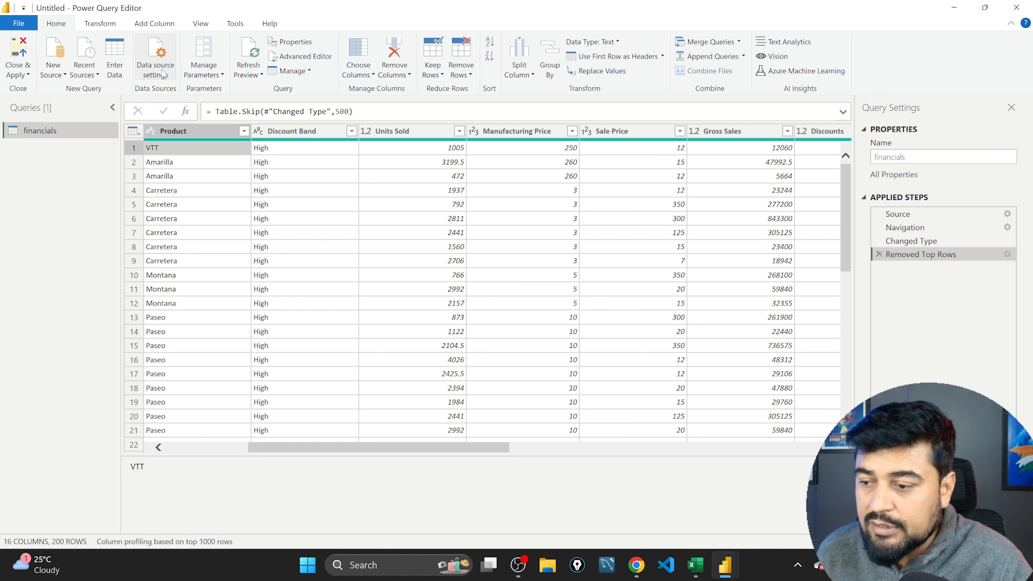
# Step: Review the permissions and privacy level of the financial sample.xlsx source in the data source settings without changing them
pyautogui.click(159, 71)
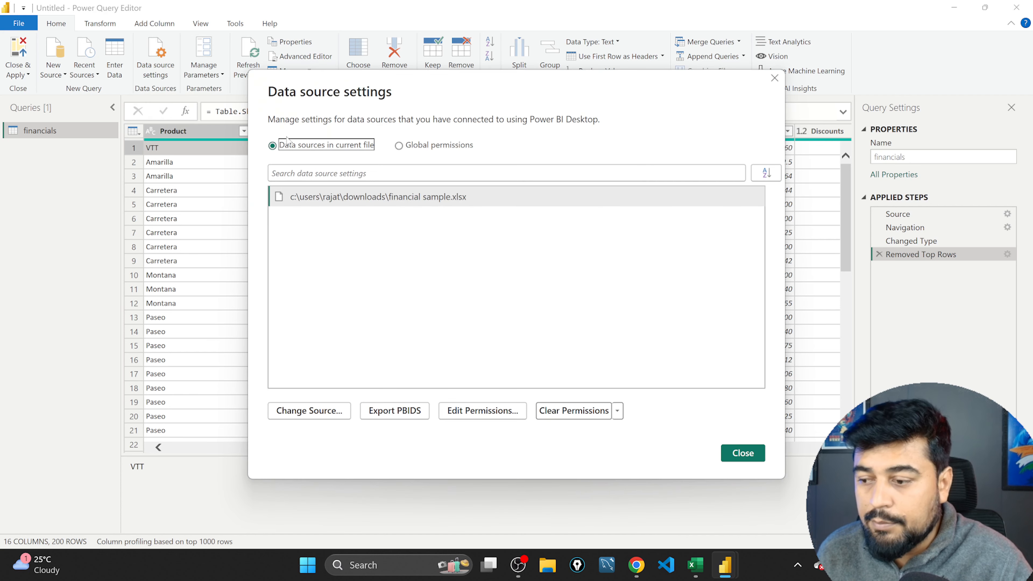
pyautogui.click(405, 203)
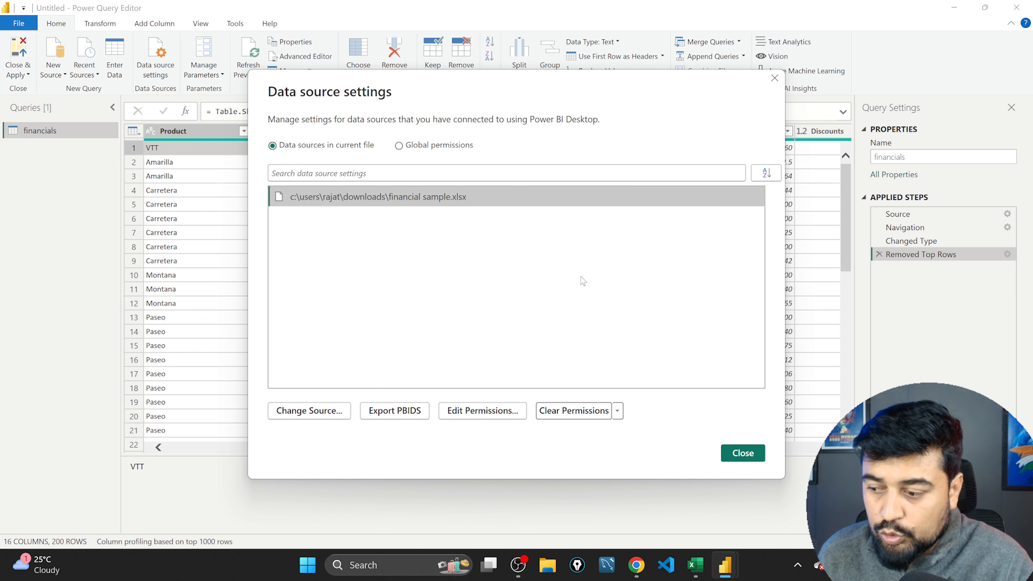
pyautogui.click(467, 416)
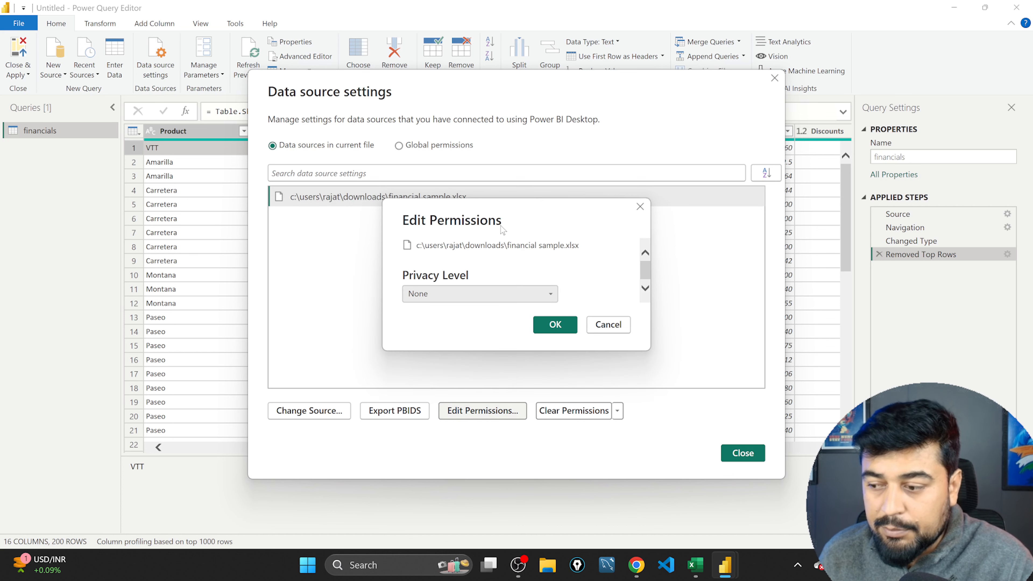
pyautogui.click(610, 325)
pyautogui.click(751, 455)
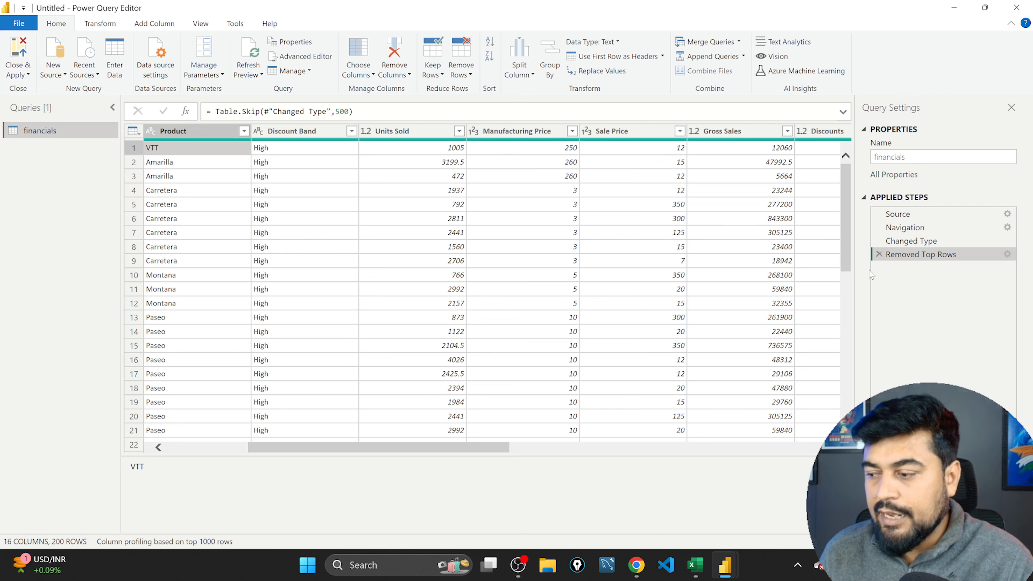
# Step: Close Power Query Editor, choosing not to apply the pending changes now
pyautogui.click(1015, 7)
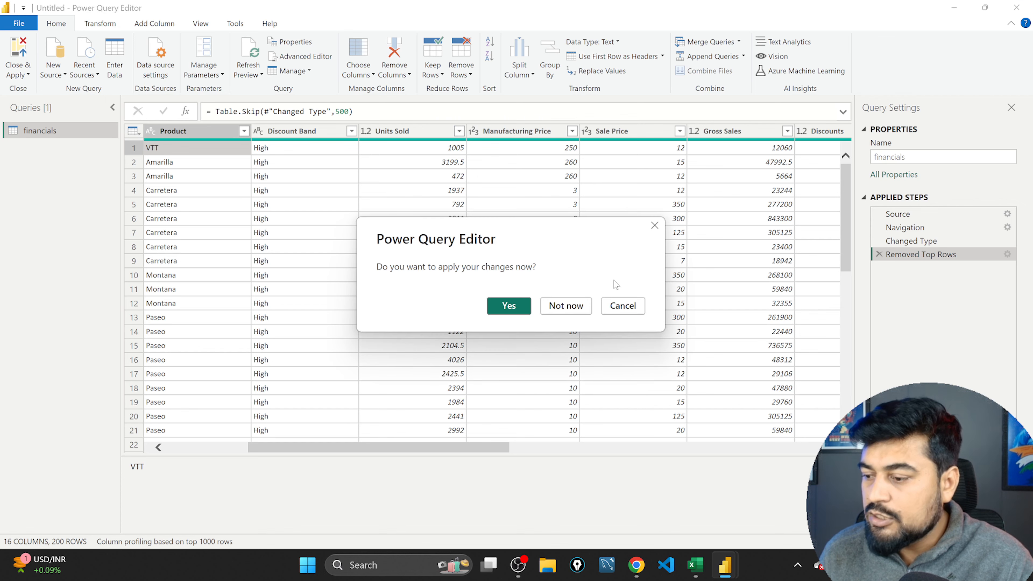
pyautogui.click(568, 316)
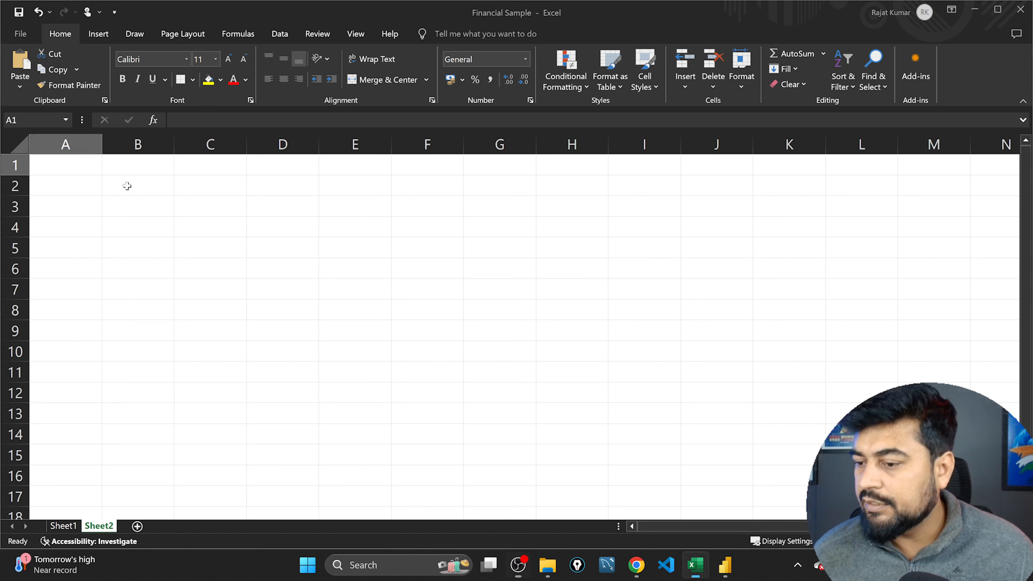
# Step: Switch to the Financial Sample workbook in Excel and enter "Power query -> tool (Impoprt and tranform)" in cell B2 of Sheet2
pyautogui.click(129, 186)
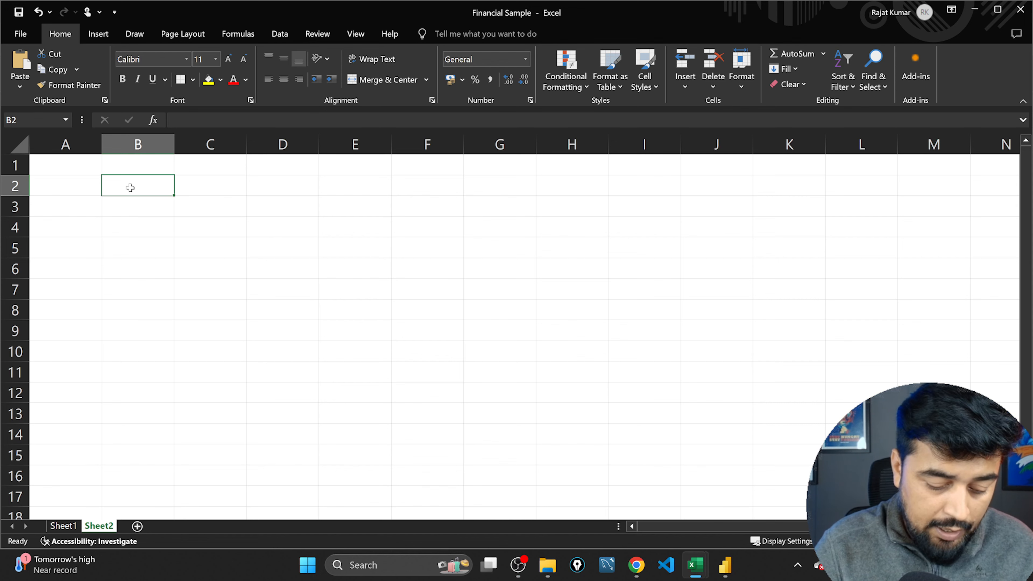
pyautogui.write('Power q')
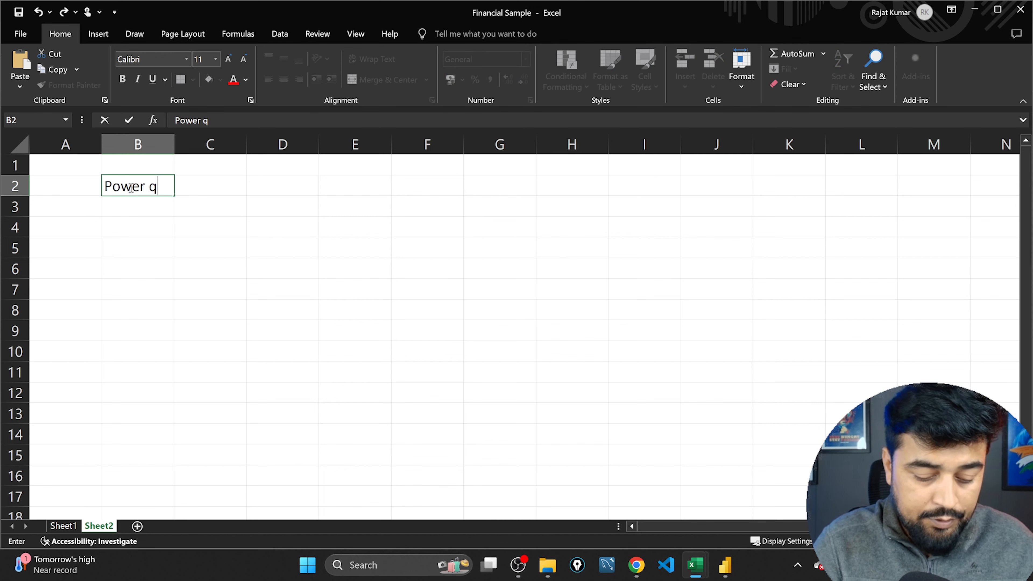
pyautogui.write('uery')
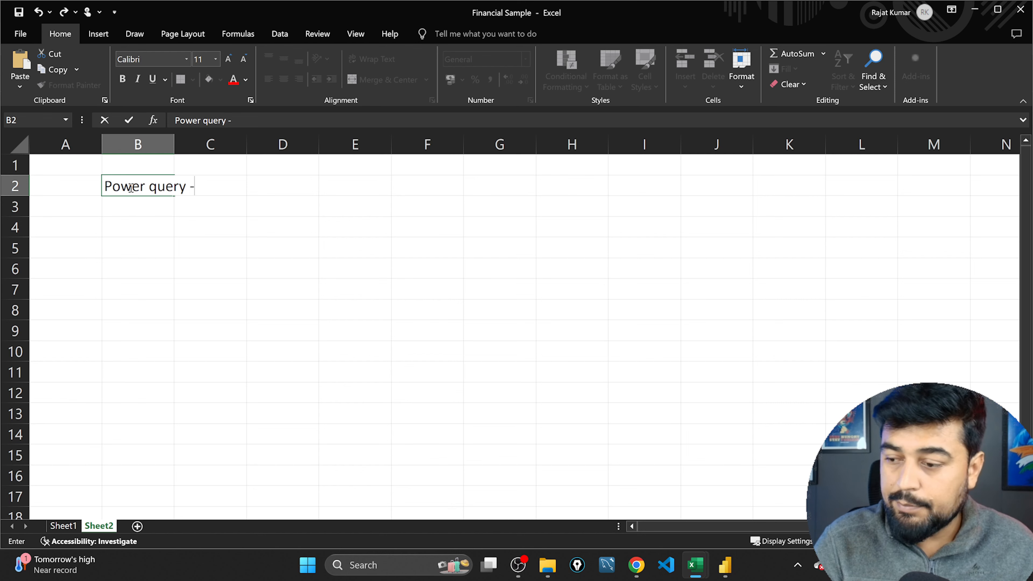
pyautogui.write(' ->')
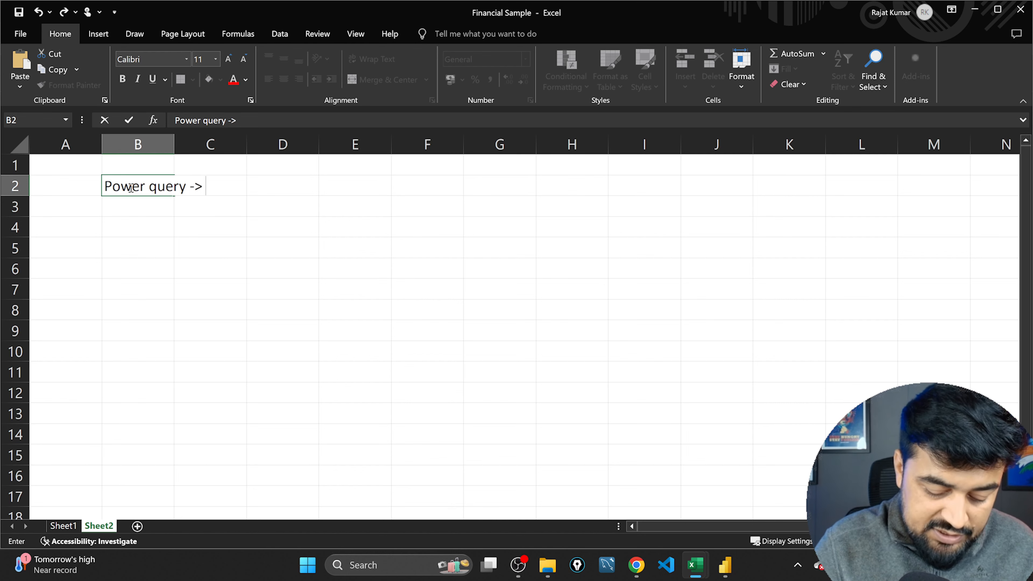
pyautogui.write(' tool')
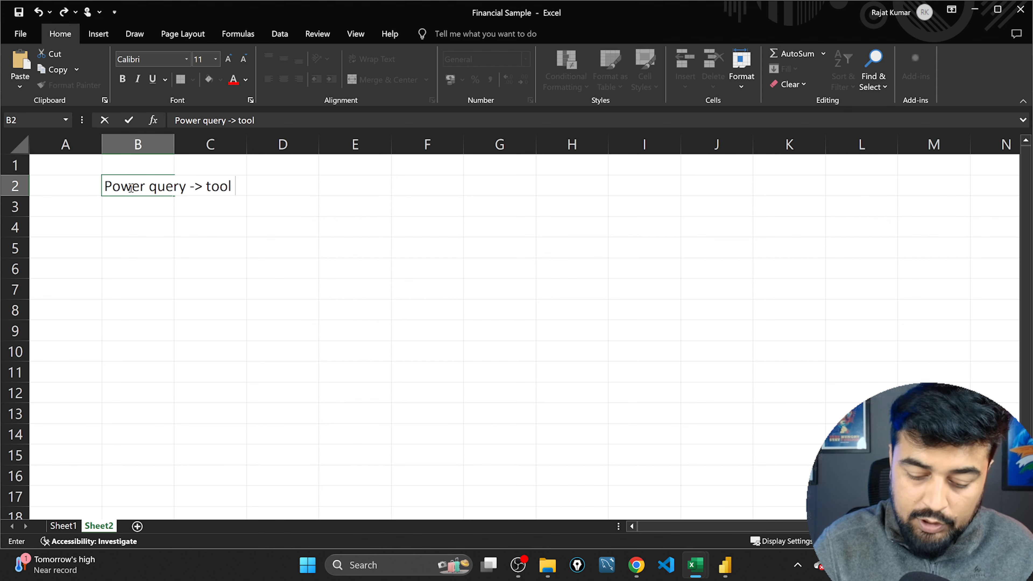
pyautogui.write(' (')
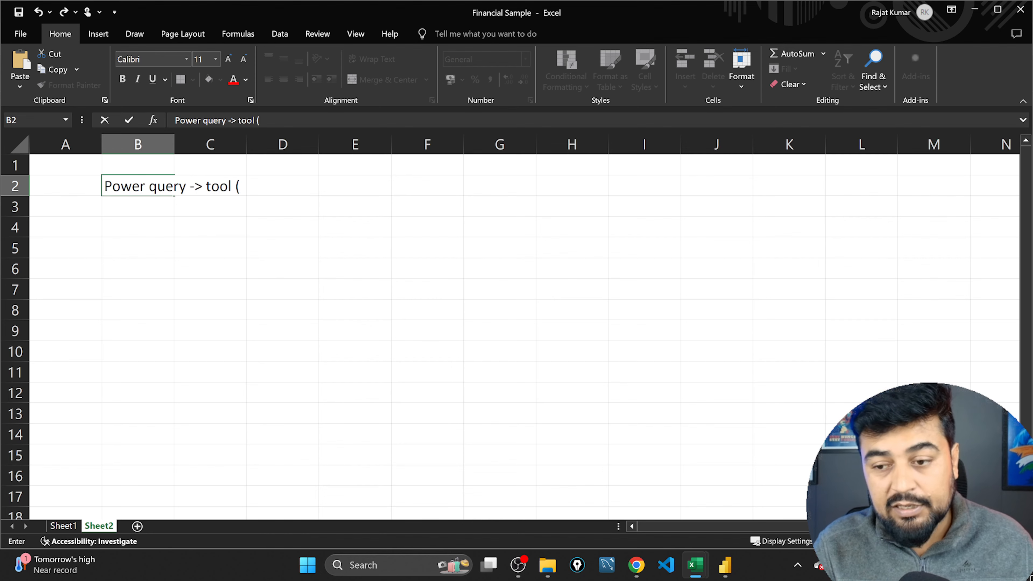
pyautogui.write('Imp')
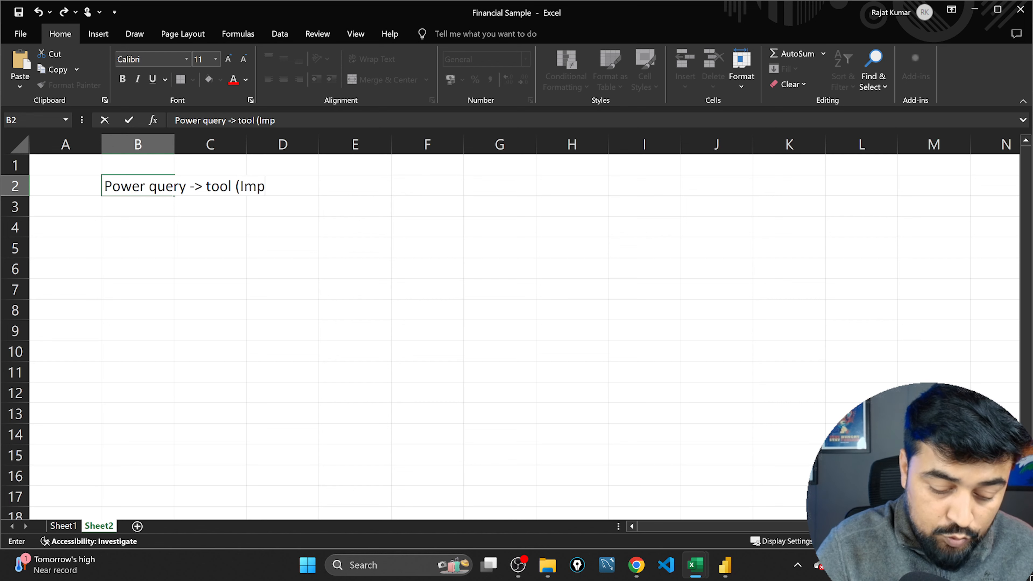
pyautogui.write('oprt and tran')
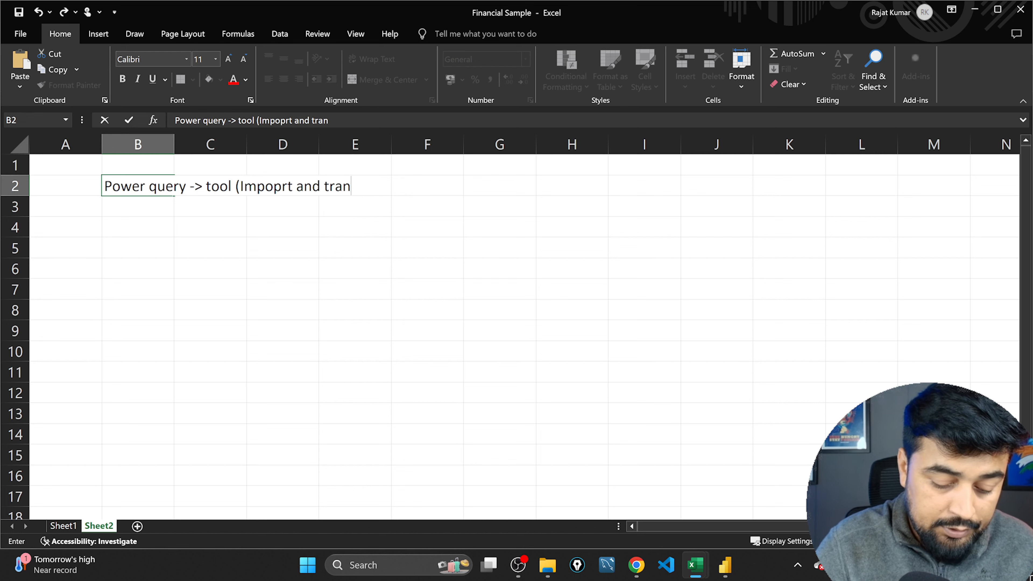
pyautogui.write('form)')
pyautogui.press('Return')
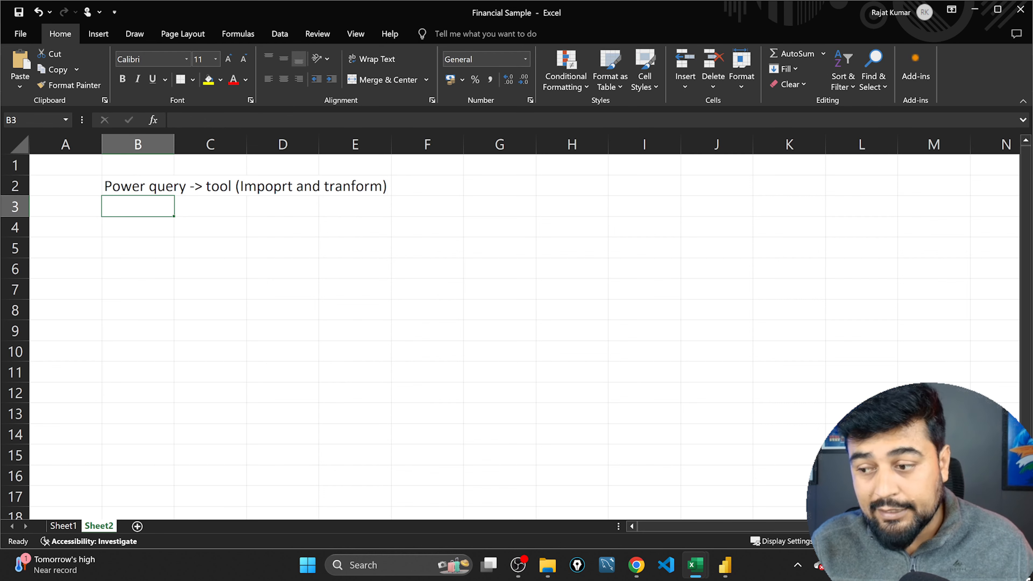
# Step: Correct the misspelled "Impoprt" to "Import" in the Power query note in cell B2
pyautogui.doubleClick(281, 188)
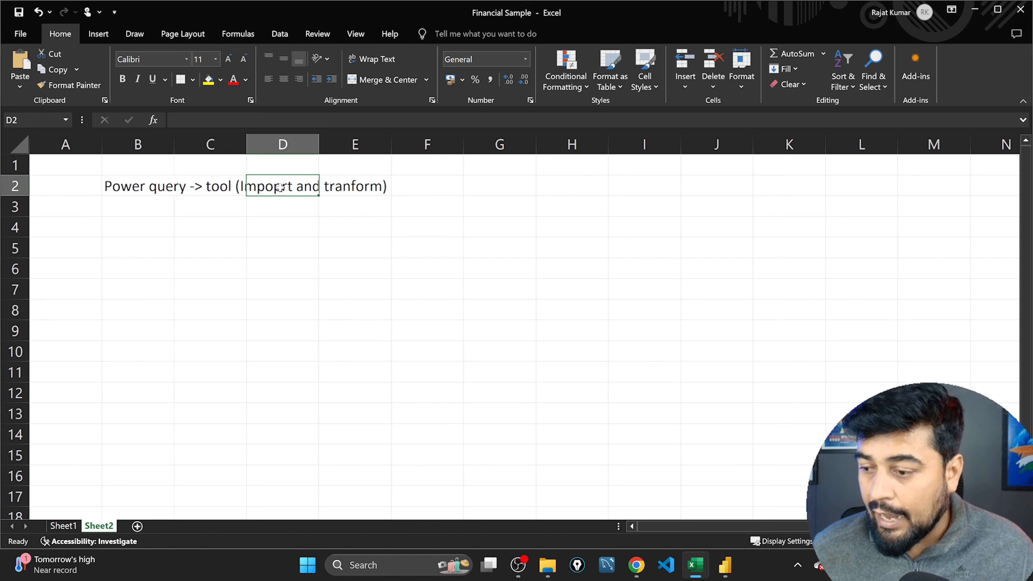
pyautogui.click(233, 182)
pyautogui.click(164, 185)
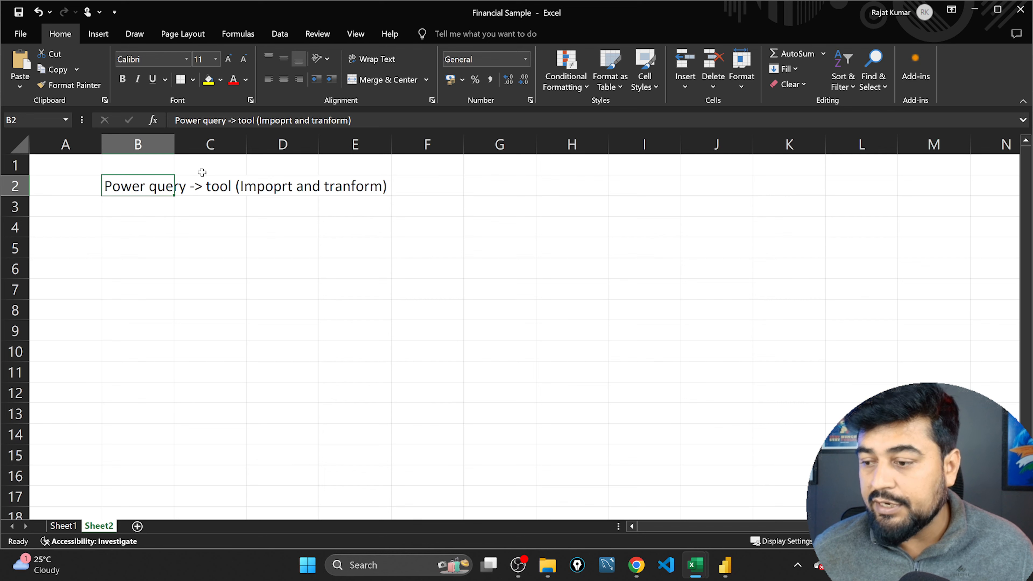
pyautogui.click(285, 120)
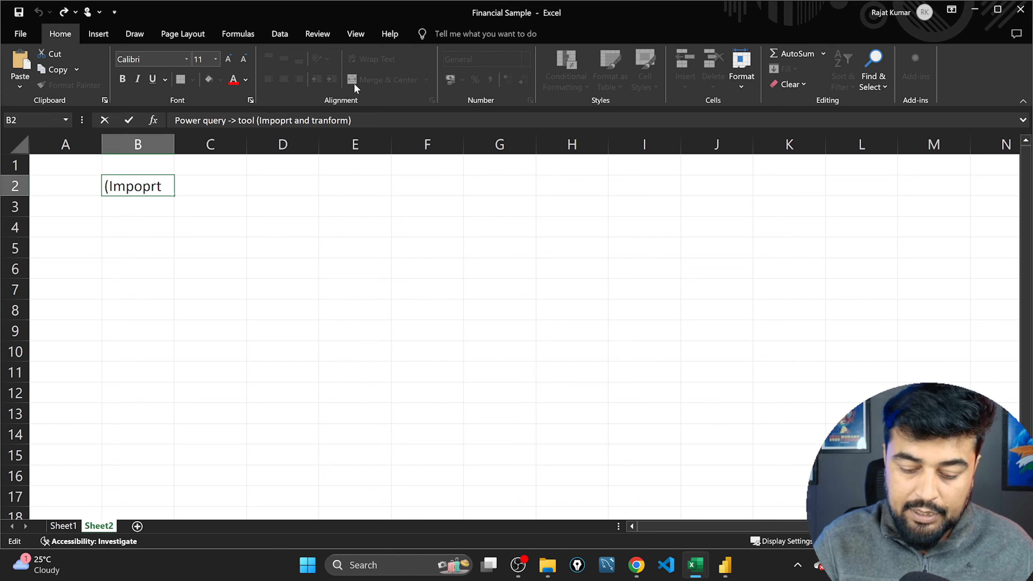
pyautogui.press('Delete')
pyautogui.press('Return')
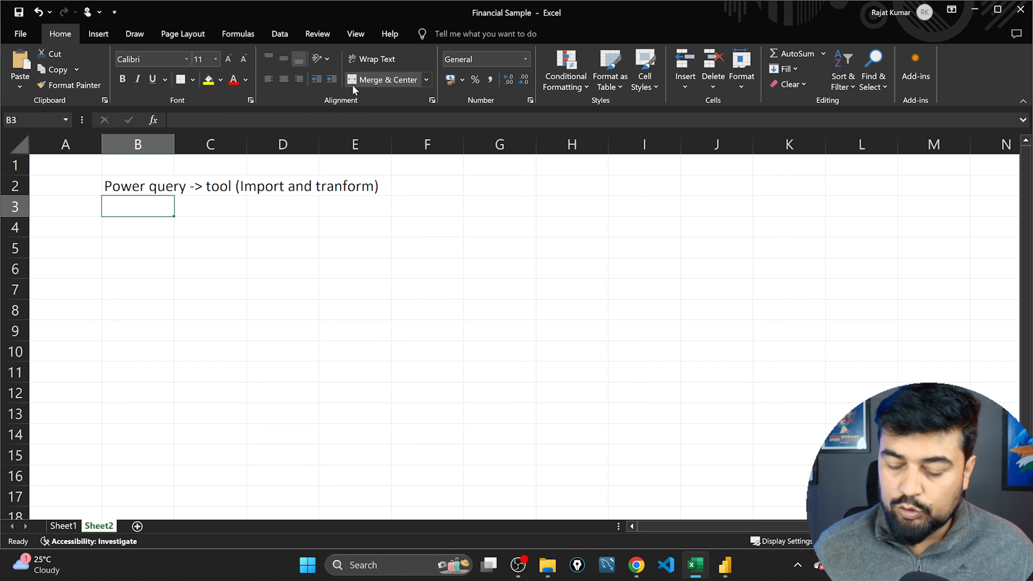
# Step: Enter the heading "Key concepts :" in cell B4, leaving row 3 blank
pyautogui.press('Return')
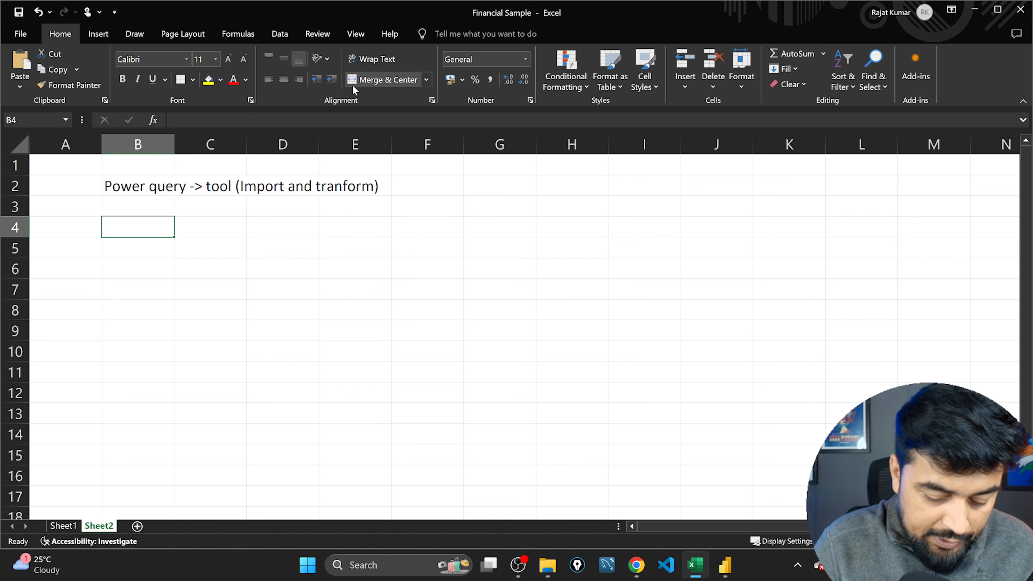
pyautogui.write('Key conce')
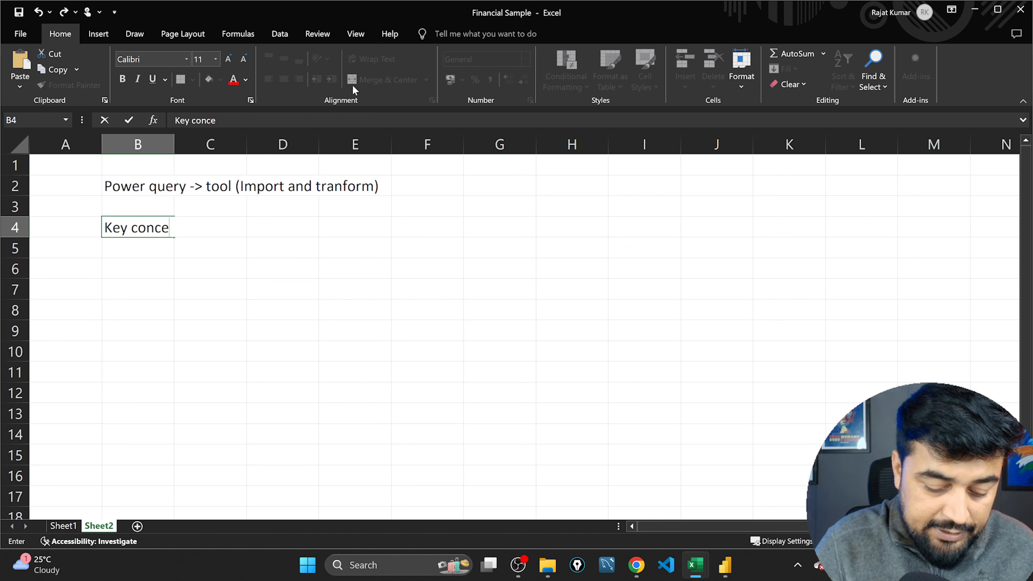
pyautogui.write('pts :')
pyautogui.press('Return')
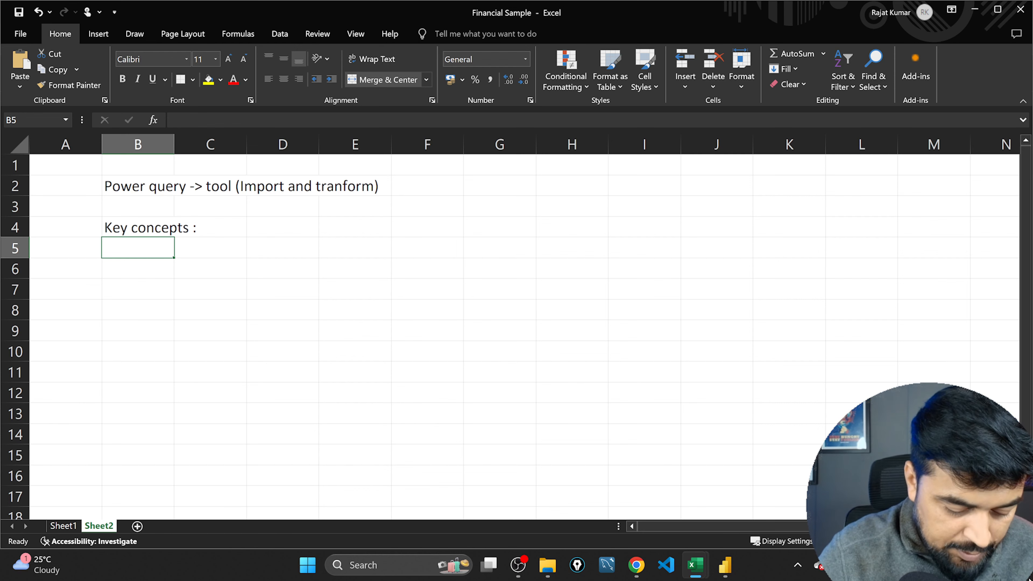
# Step: Enter "data connection - tranformation - applied steps - m lnaguage" in cell B5 beneath the Key concepts heading
pyautogui.write('data connect')
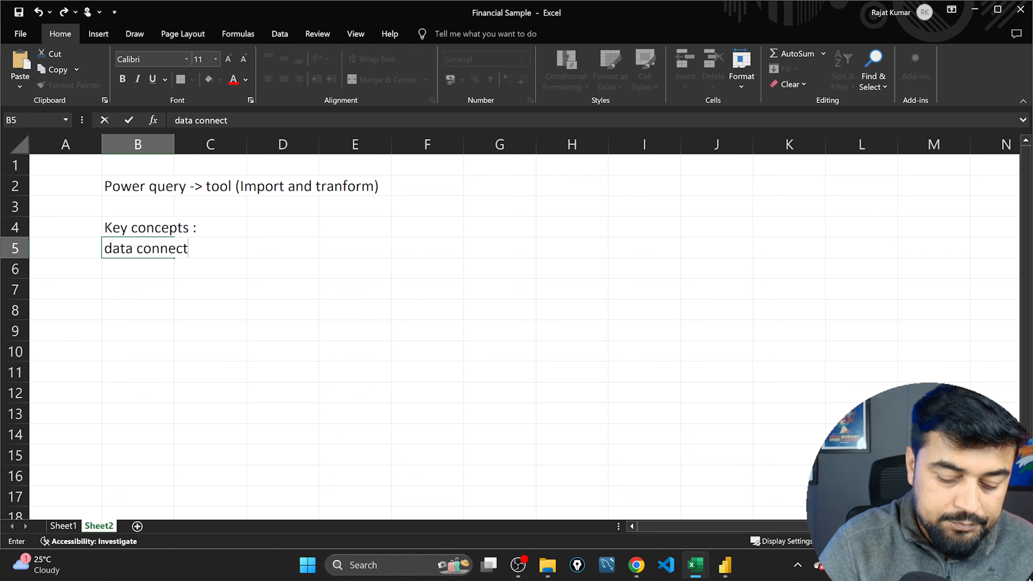
pyautogui.write('ion -')
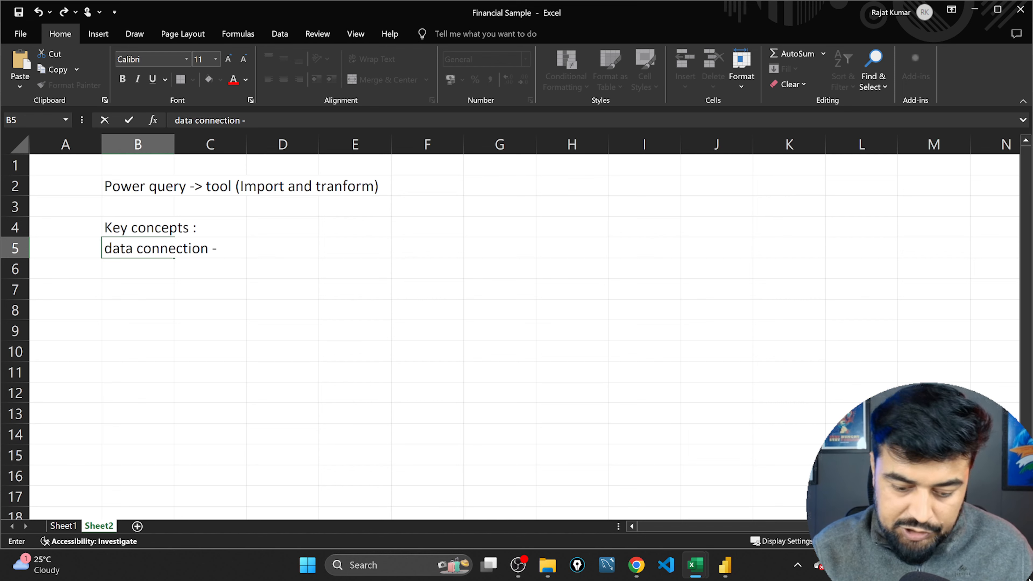
pyautogui.write(' tra')
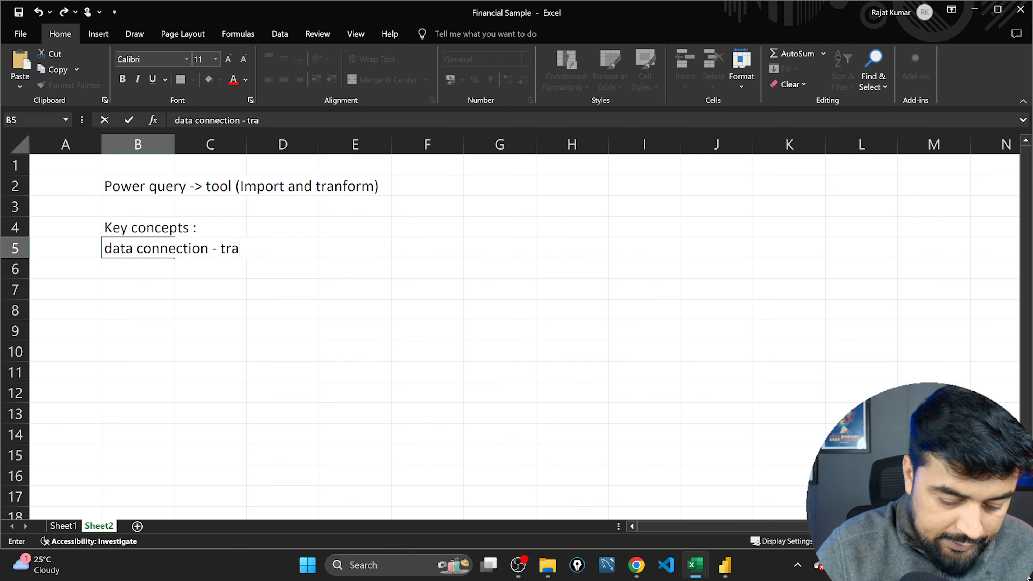
pyautogui.write('nformation')
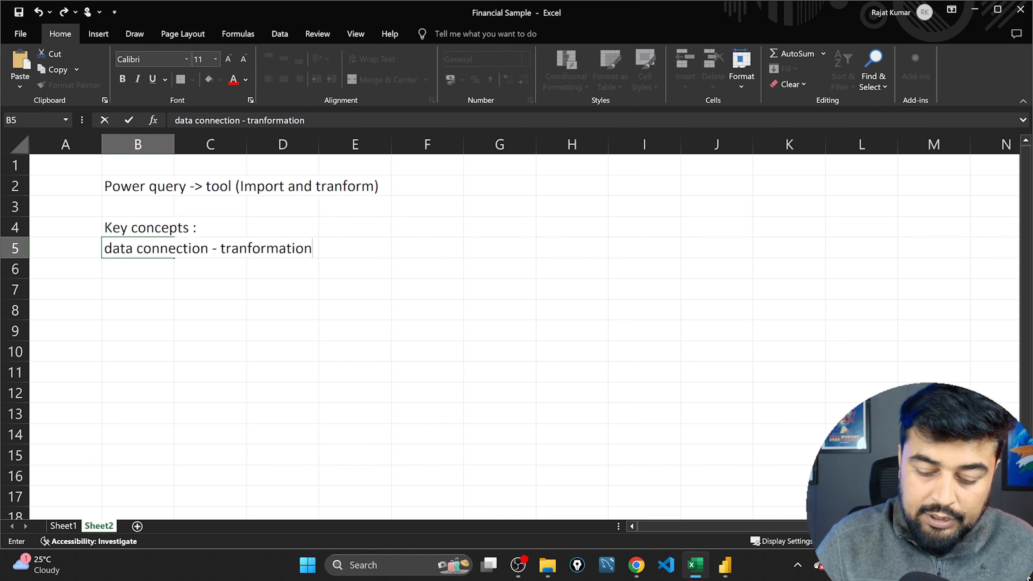
pyautogui.write(' -')
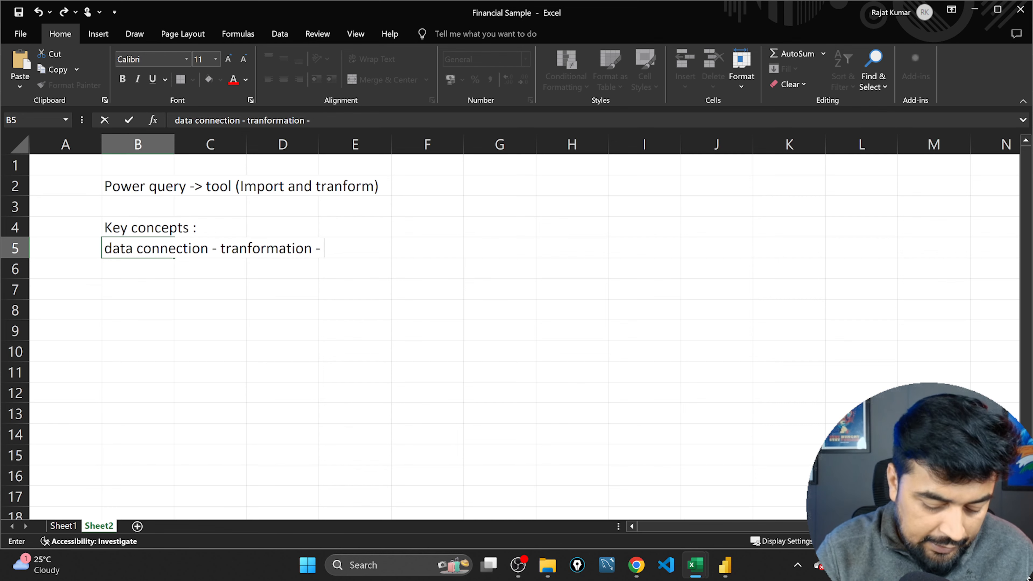
pyautogui.write('appli')
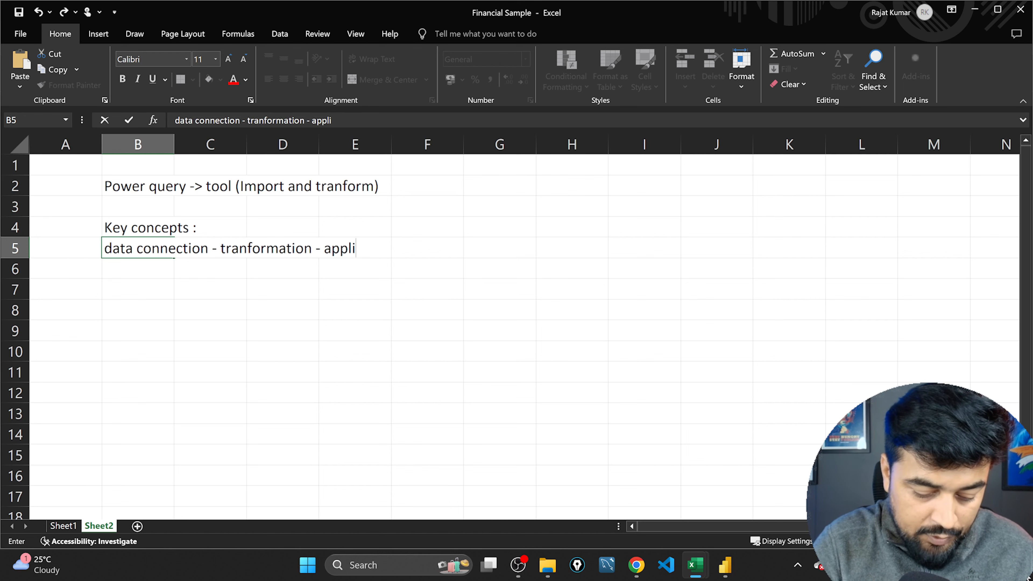
pyautogui.write('ed steps -')
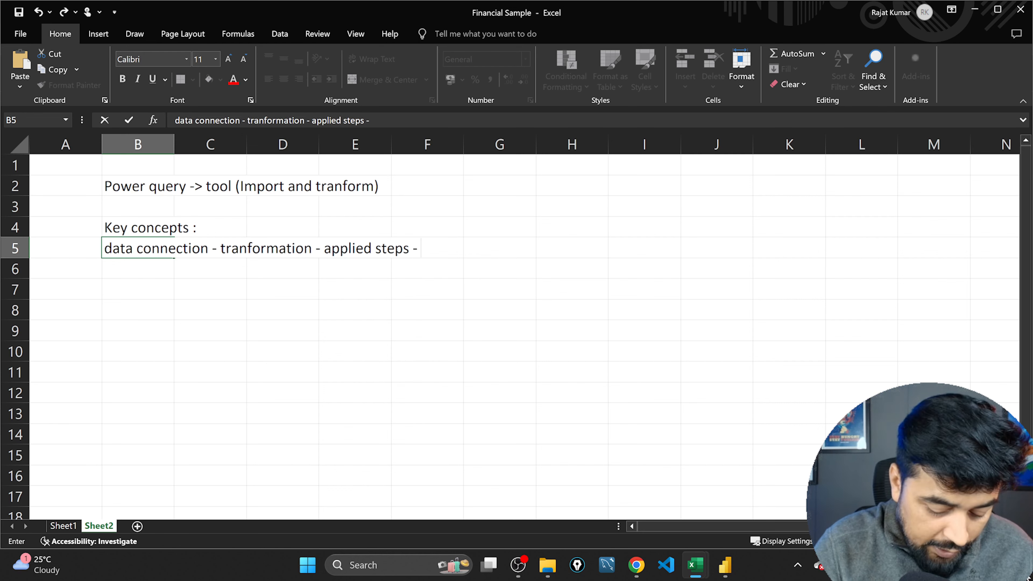
pyautogui.write('m lnaguage')
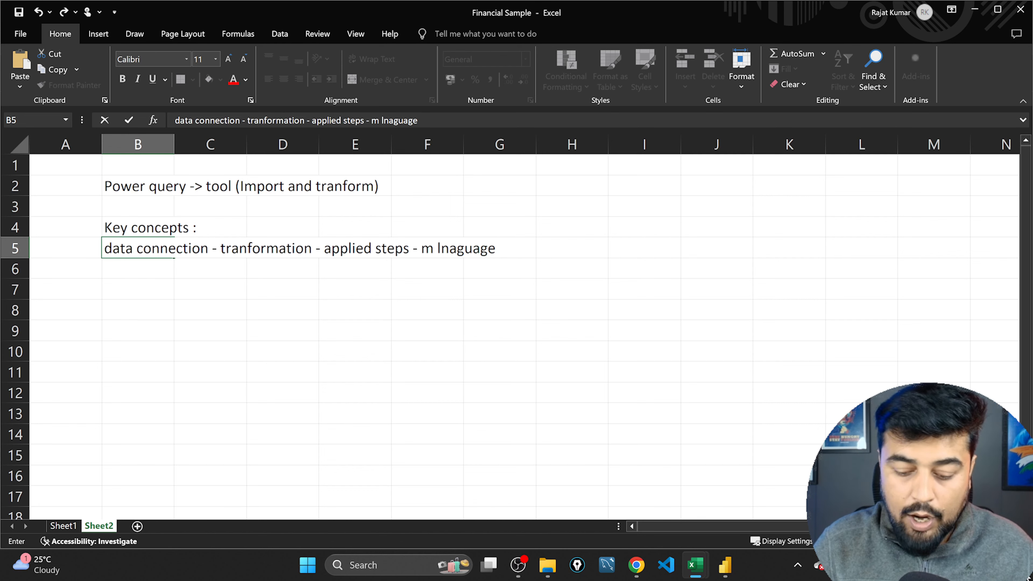
pyautogui.press('Left')
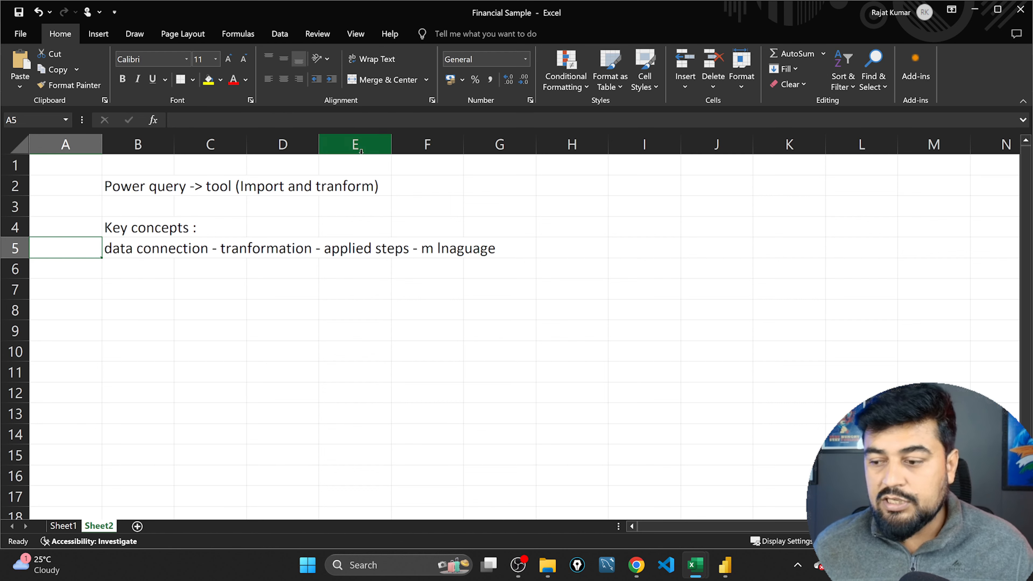
pyautogui.doubleClick(446, 247)
pyautogui.click(337, 303)
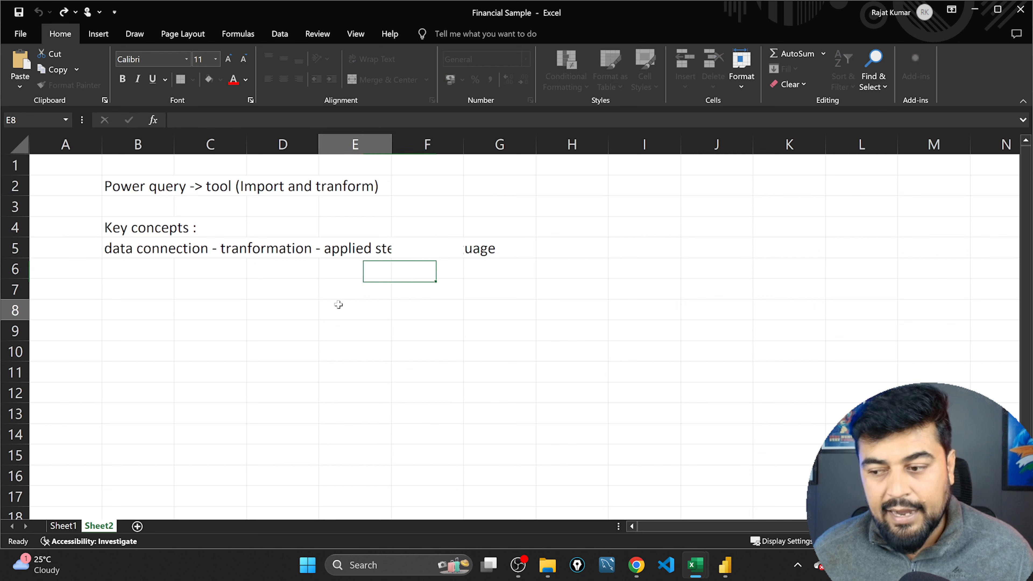
# Step: Widen column B beyond the existing notes and enter "workflow - ETL ( extract , tyranform , load)" in cell B7
pyautogui.click(129, 288)
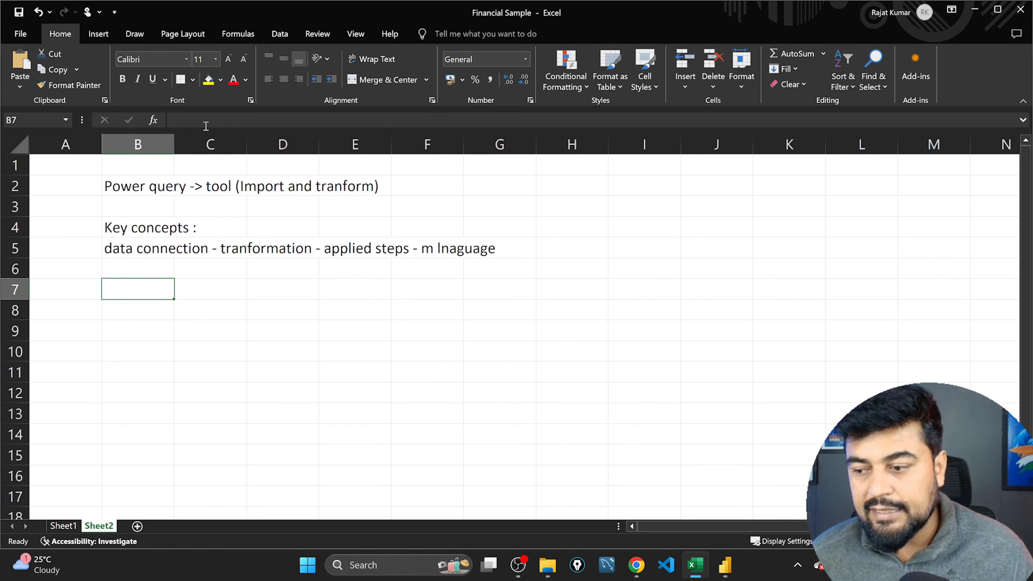
pyautogui.moveTo(175, 144); pyautogui.dragTo(560, 159)
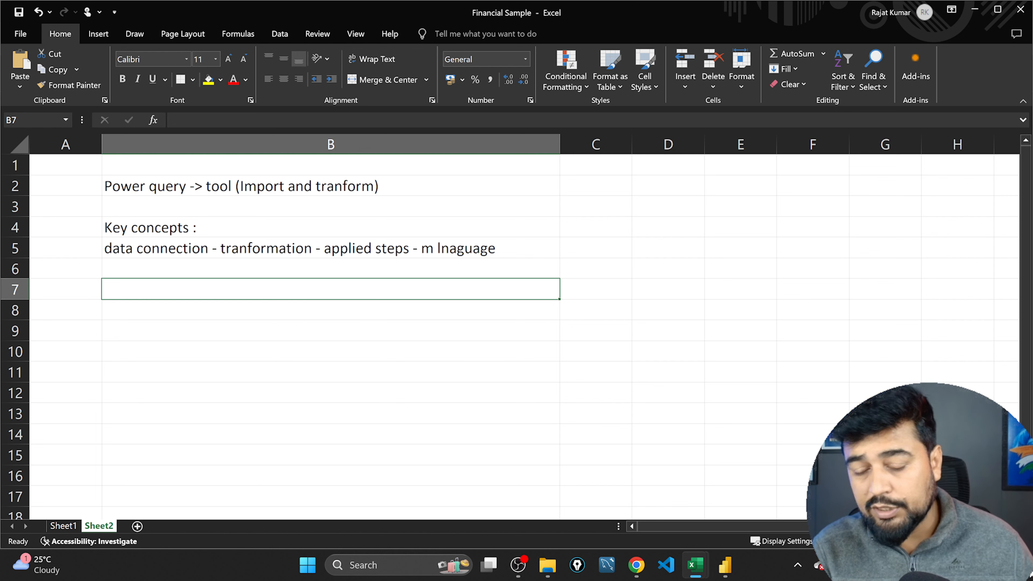
pyautogui.write('work')
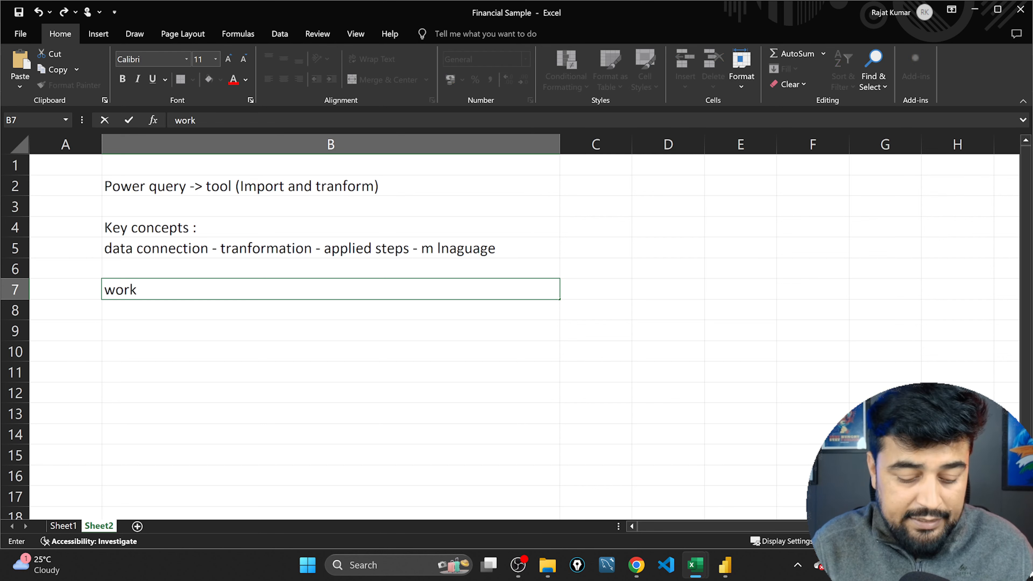
pyautogui.write('flow - ')
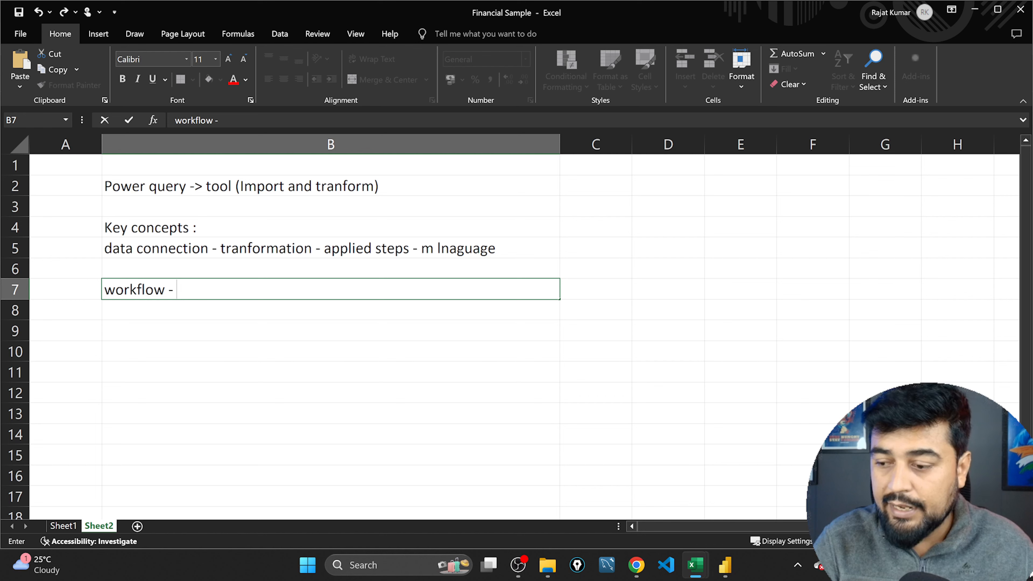
pyautogui.write('ETL')
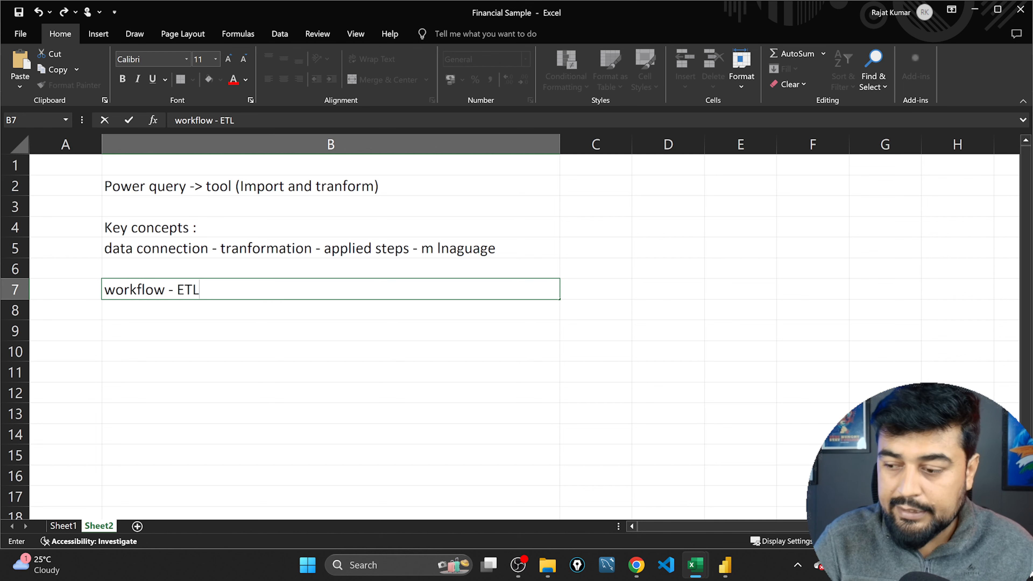
pyautogui.write(' ( ext')
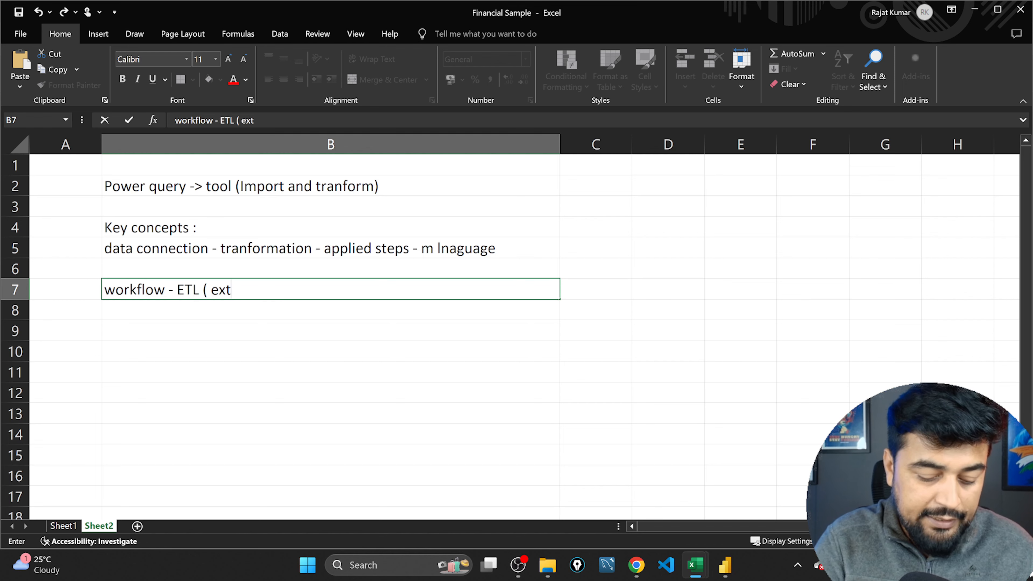
pyautogui.write('ract , tyra')
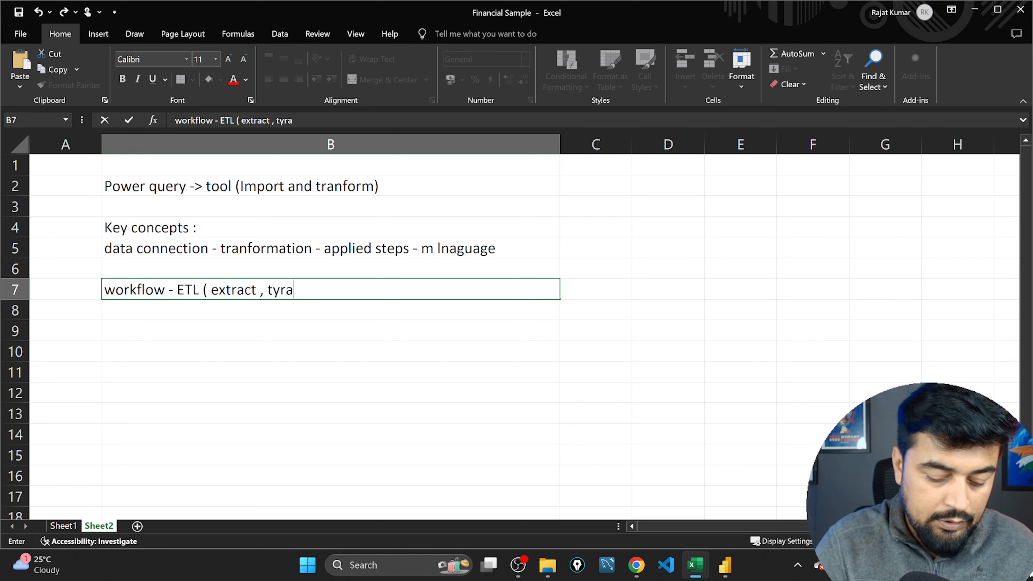
pyautogui.write('nform , load)')
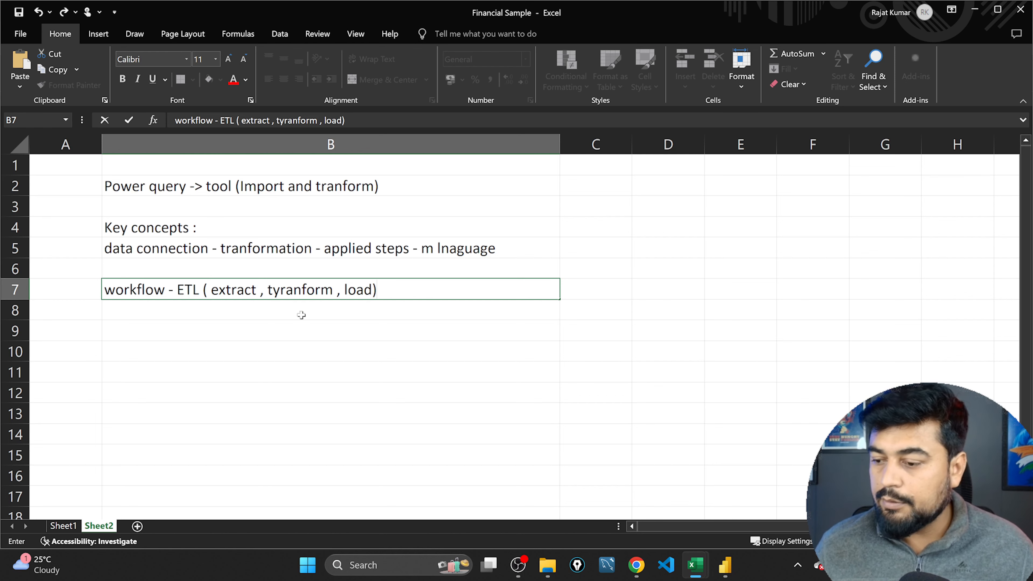
# Step: Correct "tyranform" to "tranform" in the workflow note in cell B7
pyautogui.click(279, 288)
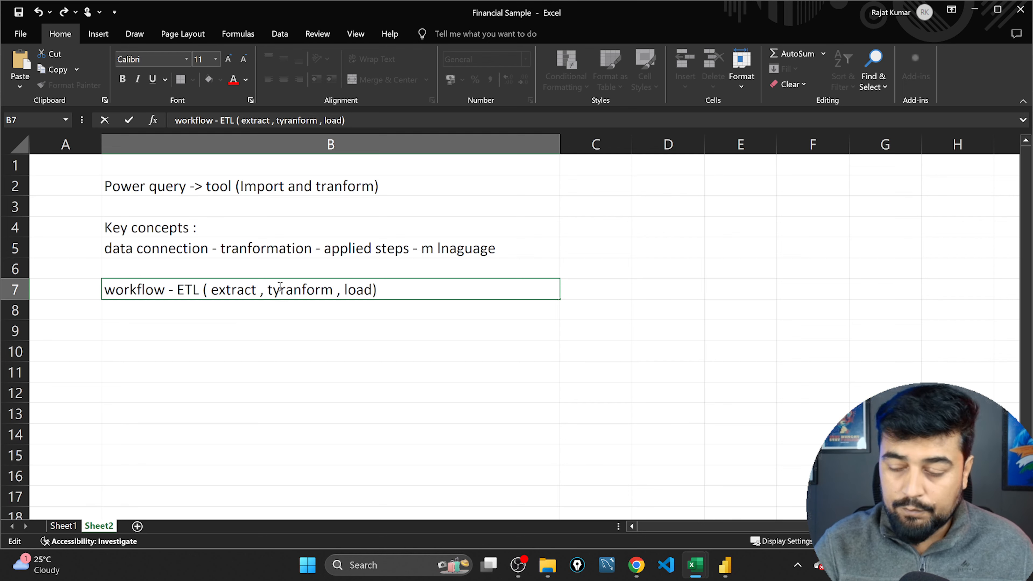
pyautogui.press('BackSpace')
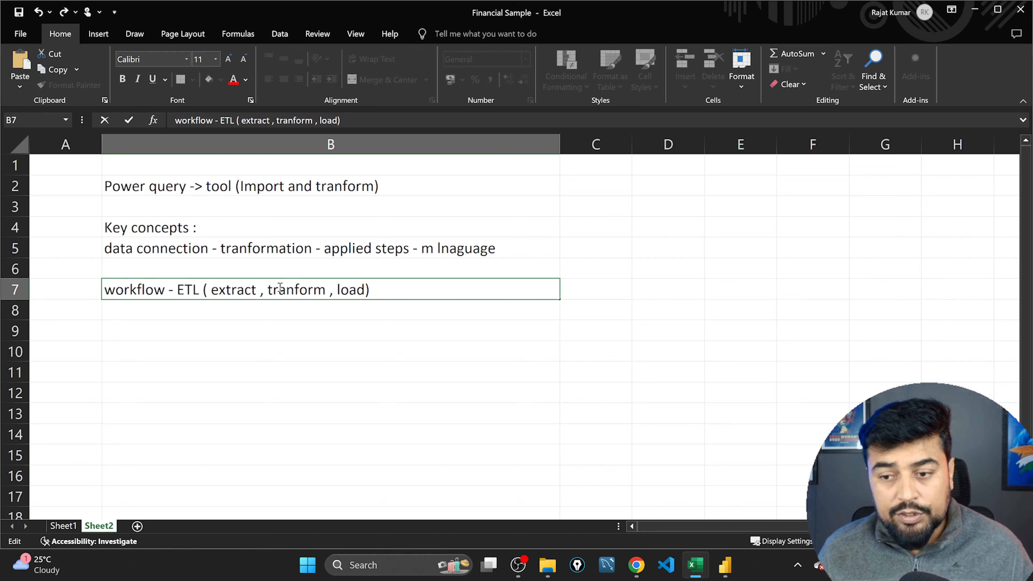
pyautogui.click(362, 288)
pyautogui.moveTo(361, 288); pyautogui.dragTo(365, 288)
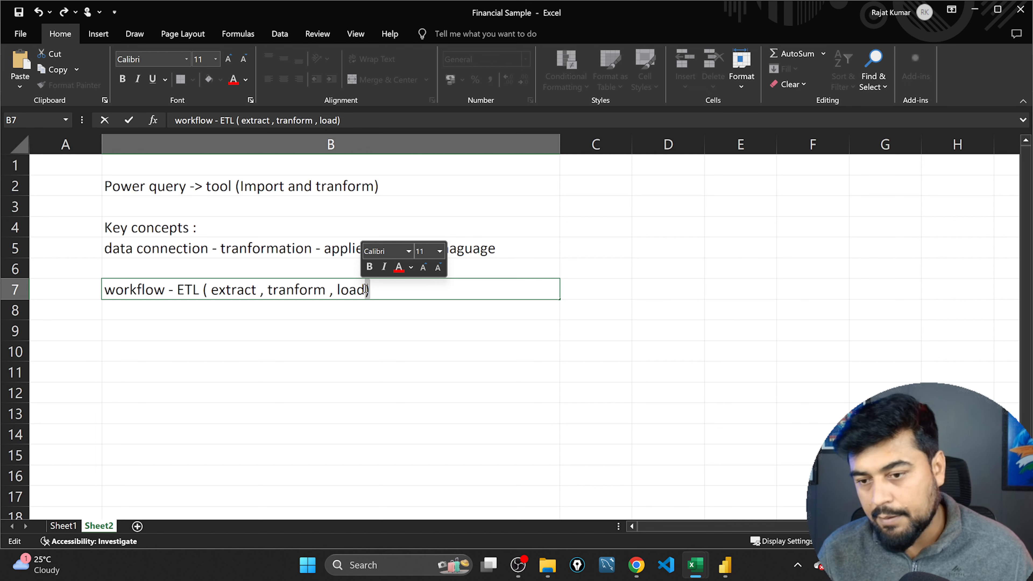
pyautogui.click(242, 312)
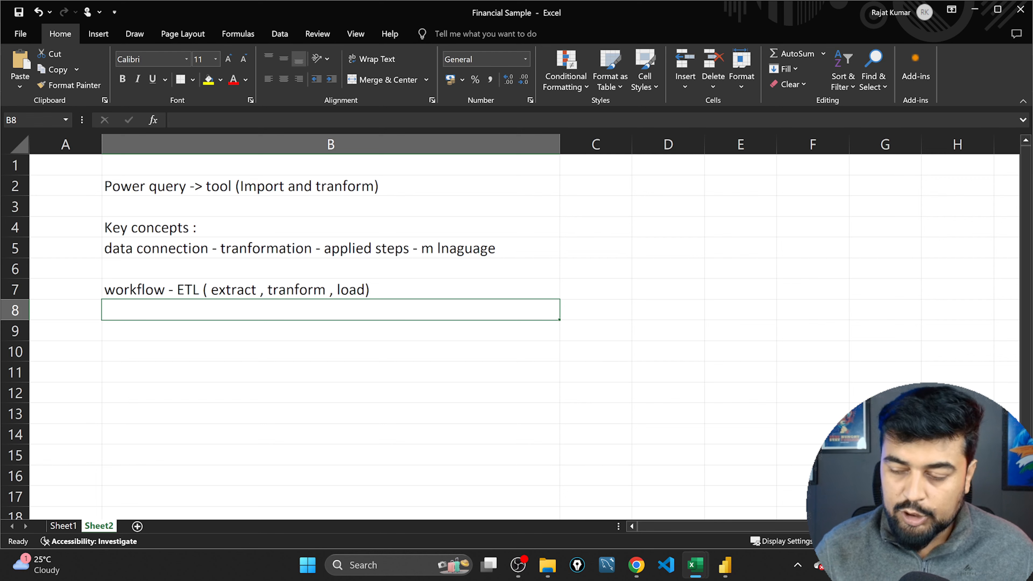
# Step: Enter "use cases : merging of data , cleaning data , filtering , aggregation , M language" in cell B9, leaving row 8 blank
pyautogui.press('Down')
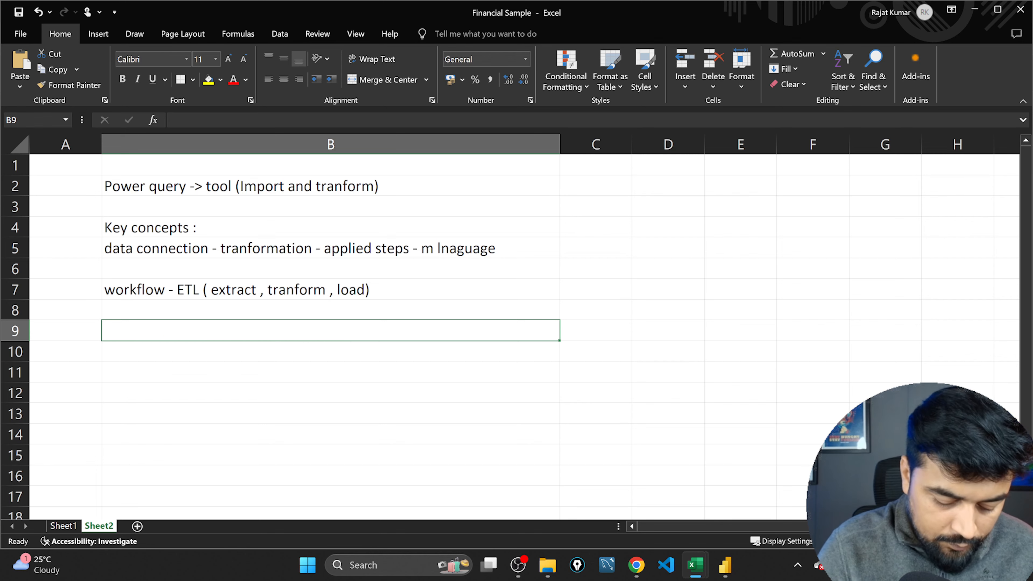
pyautogui.write('sue')
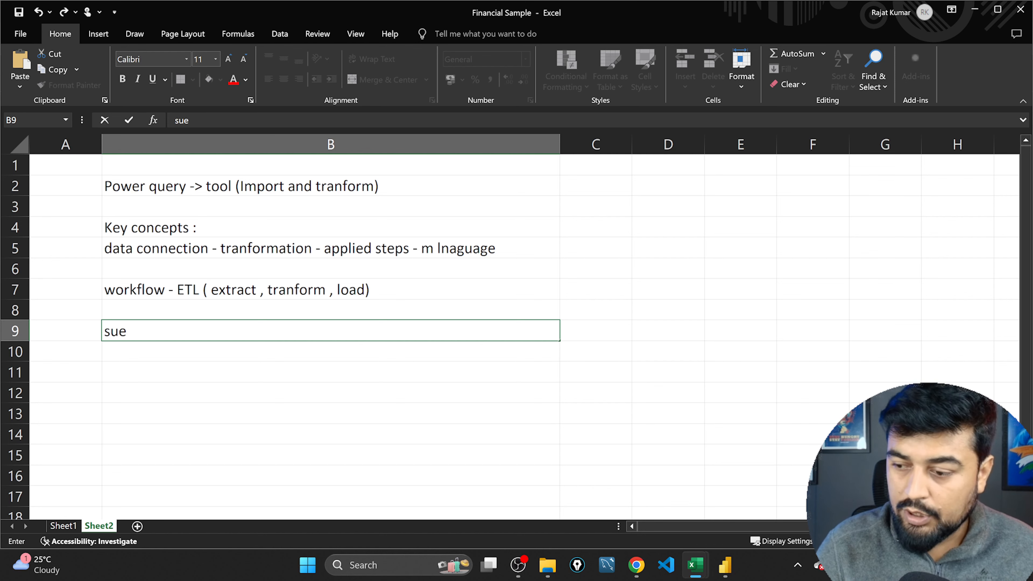
pyautogui.press('BackSpace')
pyautogui.press('BackSpace')
pyautogui.press('BackSpace')
pyautogui.write('us')
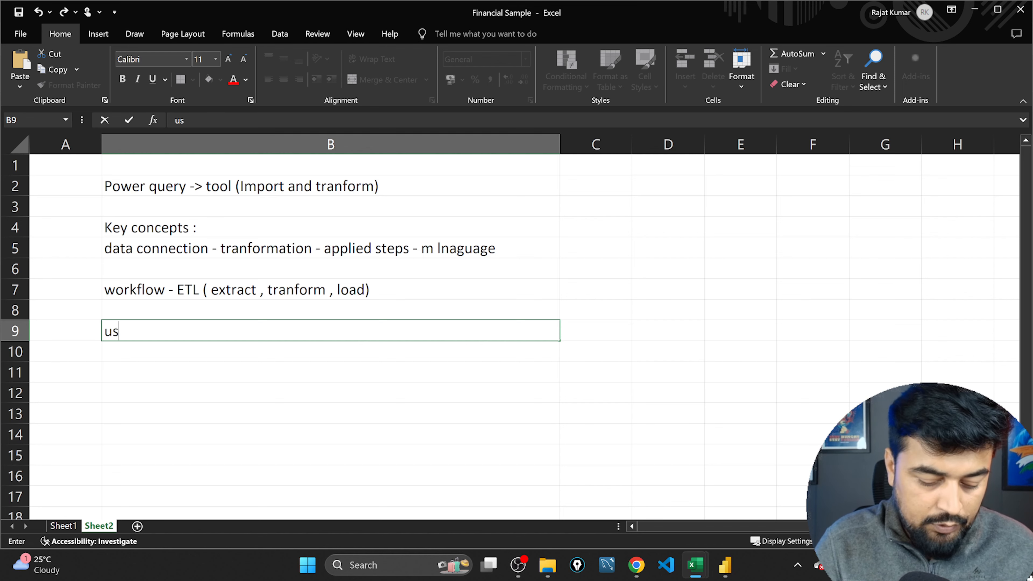
pyautogui.write('e cases ')
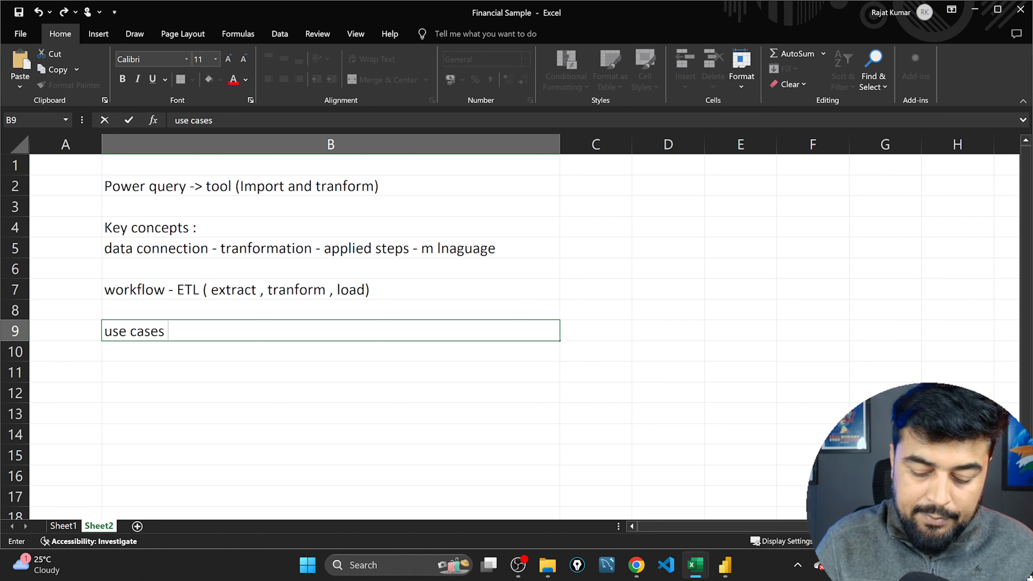
pyautogui.write(': mer')
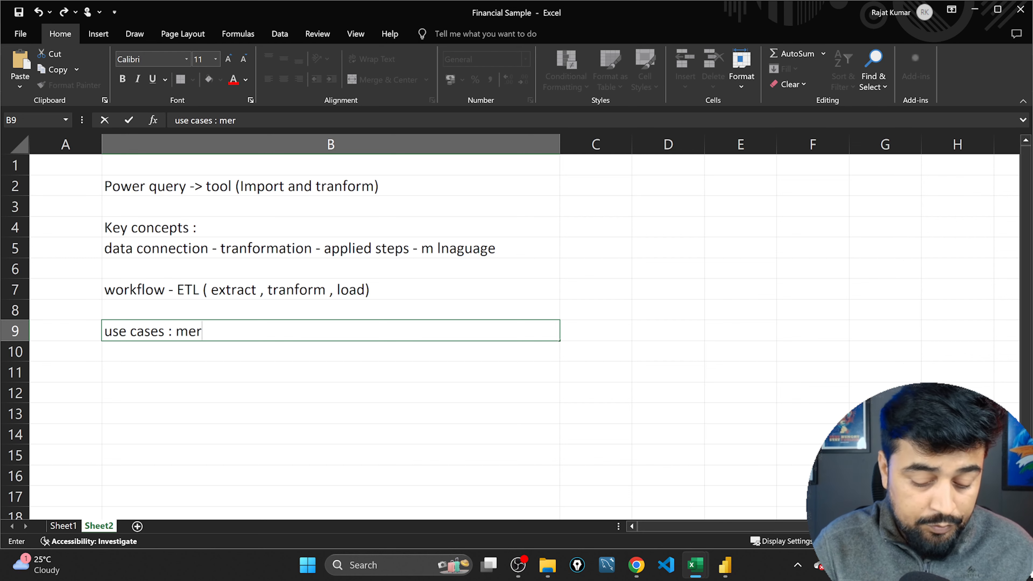
pyautogui.write('ging o')
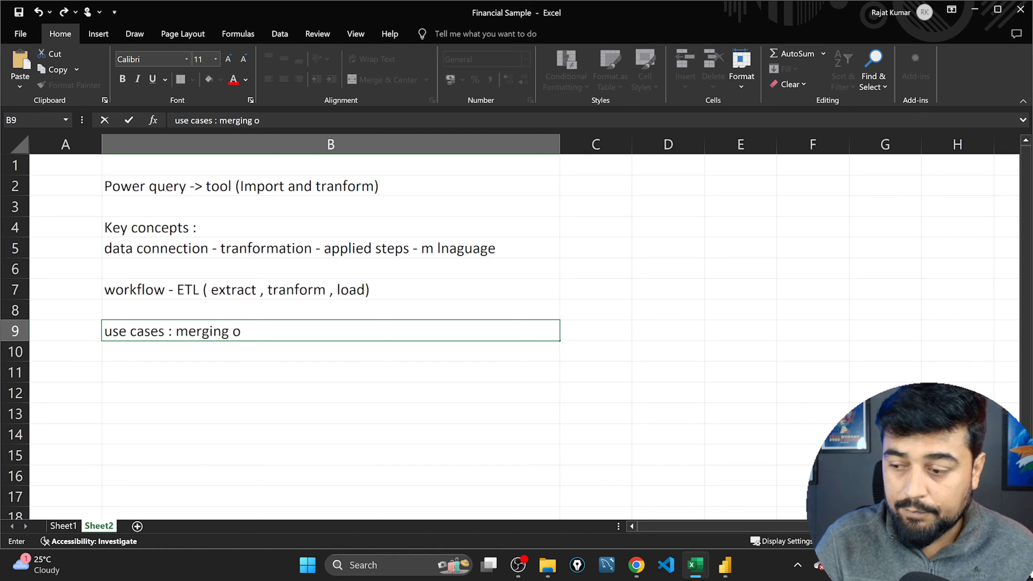
pyautogui.write('f data ,')
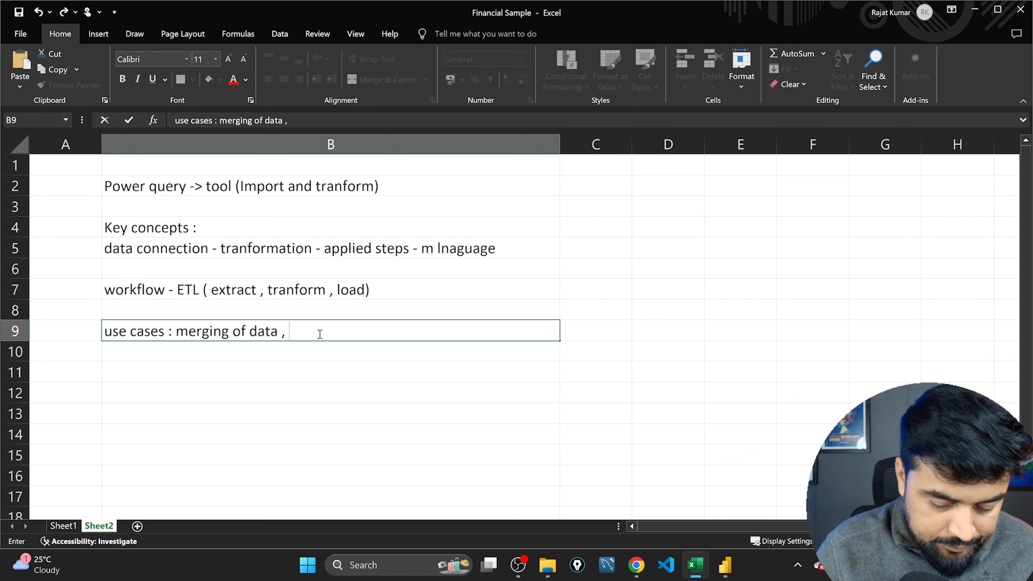
pyautogui.write('cleaning data ,')
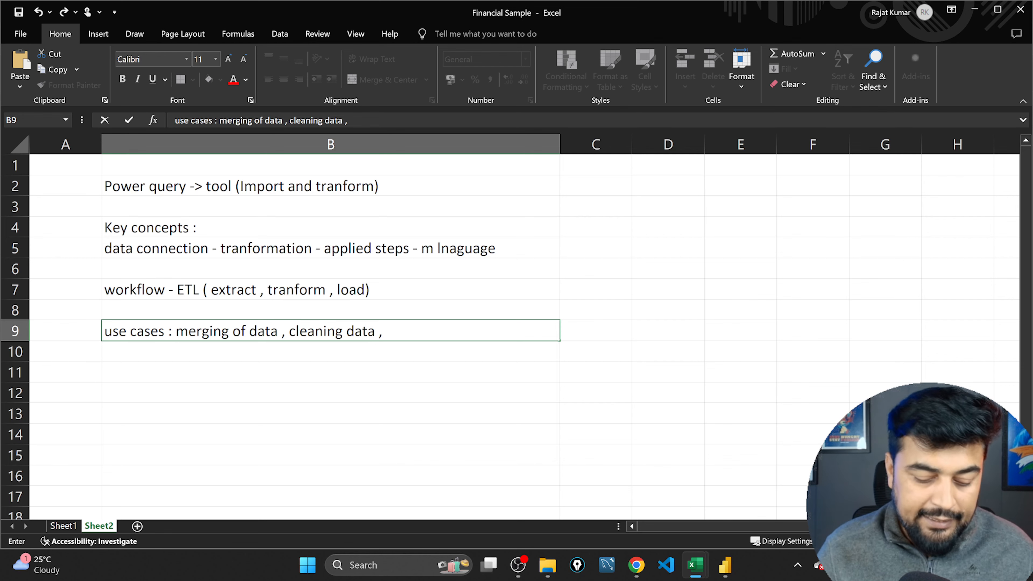
pyautogui.write('fil')
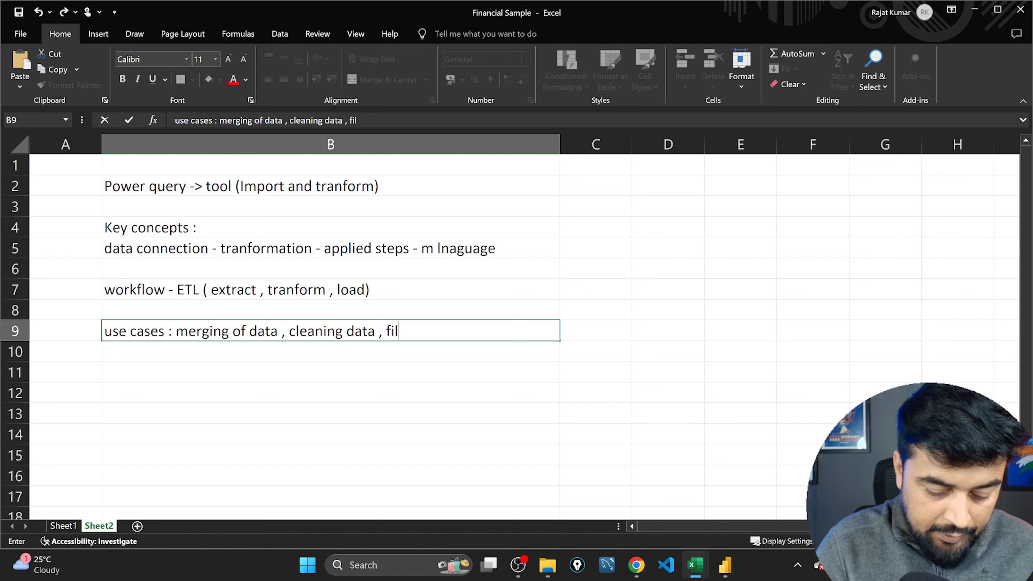
pyautogui.write('tering ,')
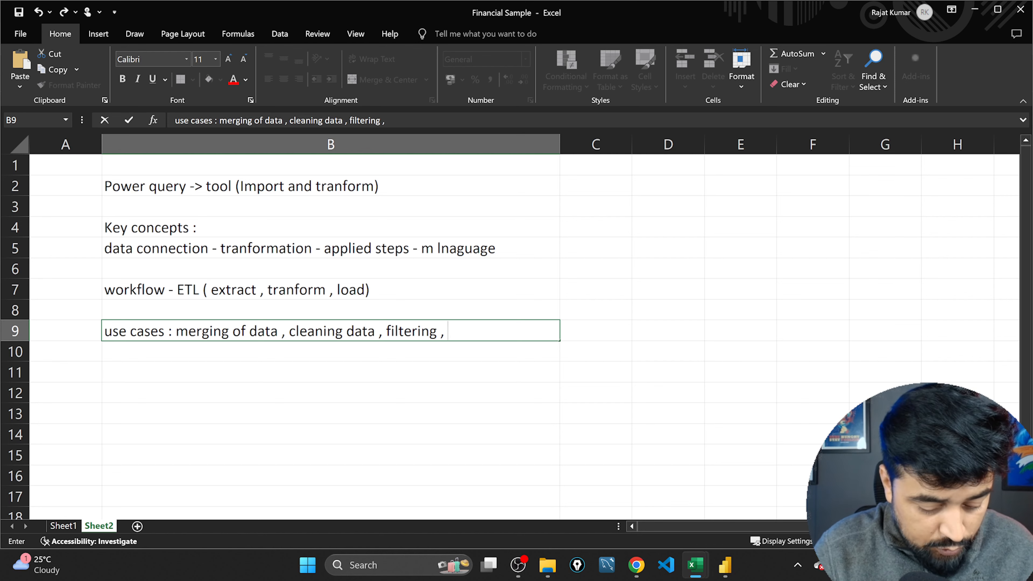
pyautogui.write('aggregation ')
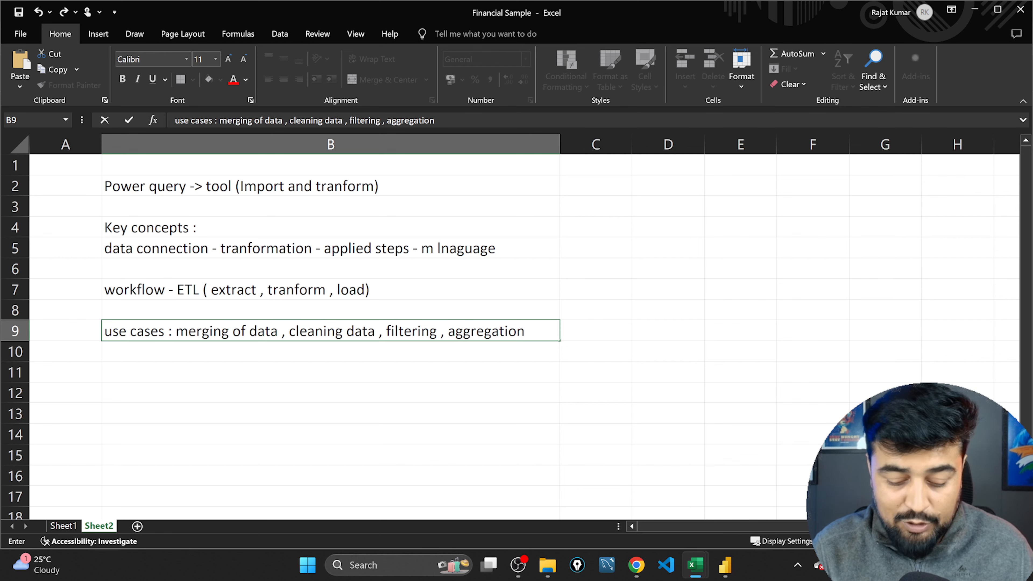
pyautogui.write(',')
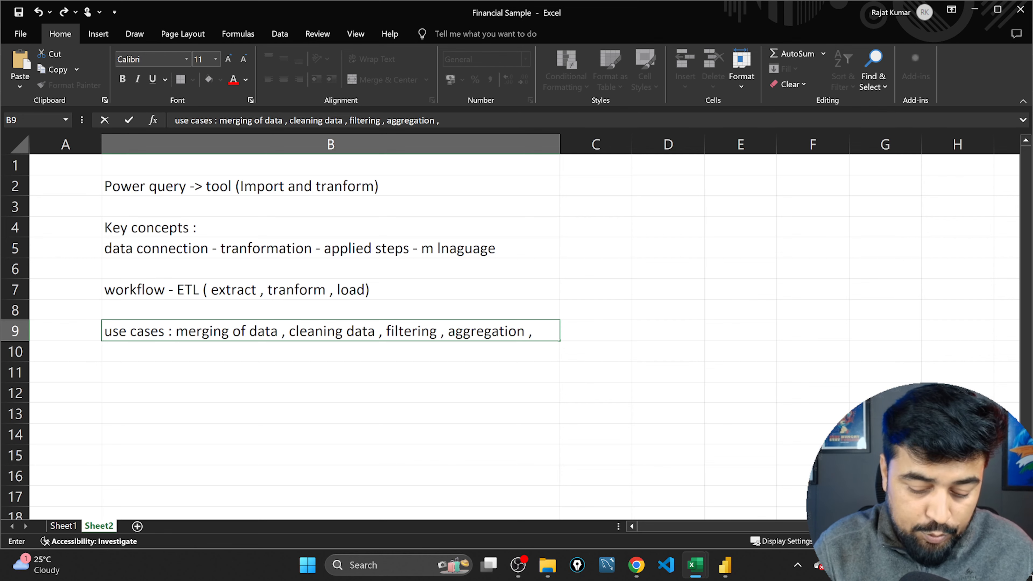
pyautogui.write('M language')
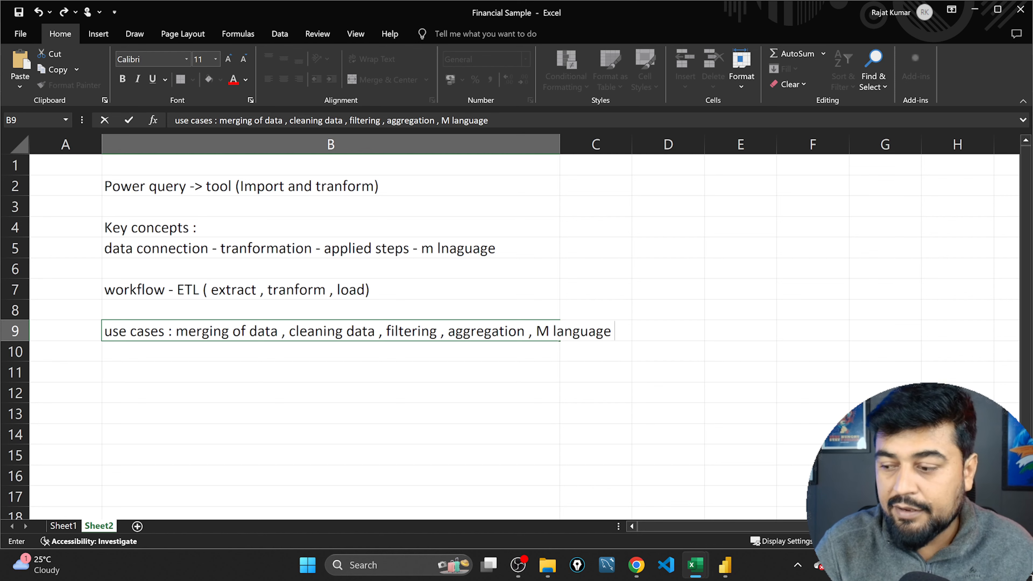
pyautogui.press('Return')
pyautogui.press('Return')
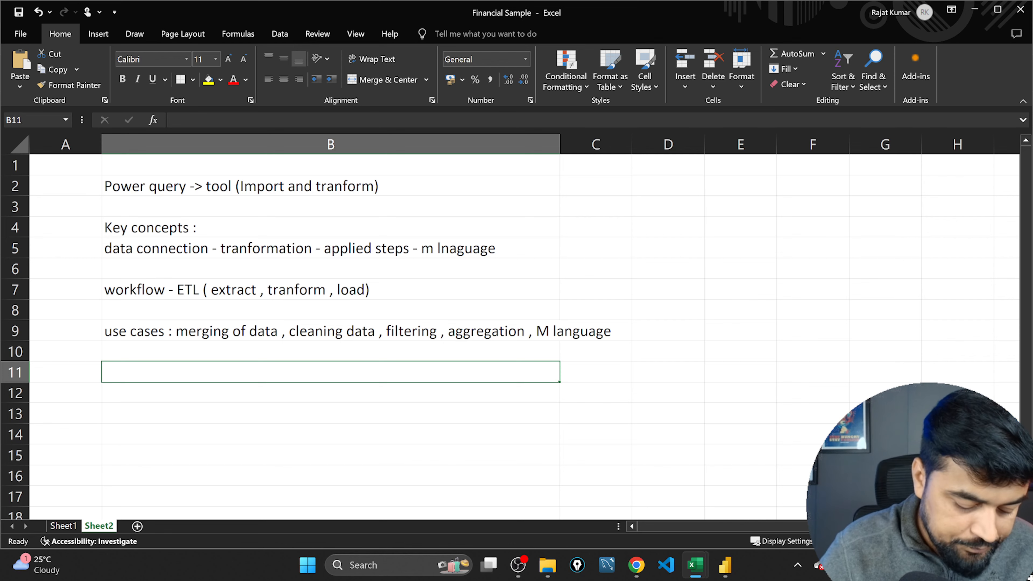
# Step: Enter the heading "most imp operations of power query :" in cell B11
pyautogui.write('mo')
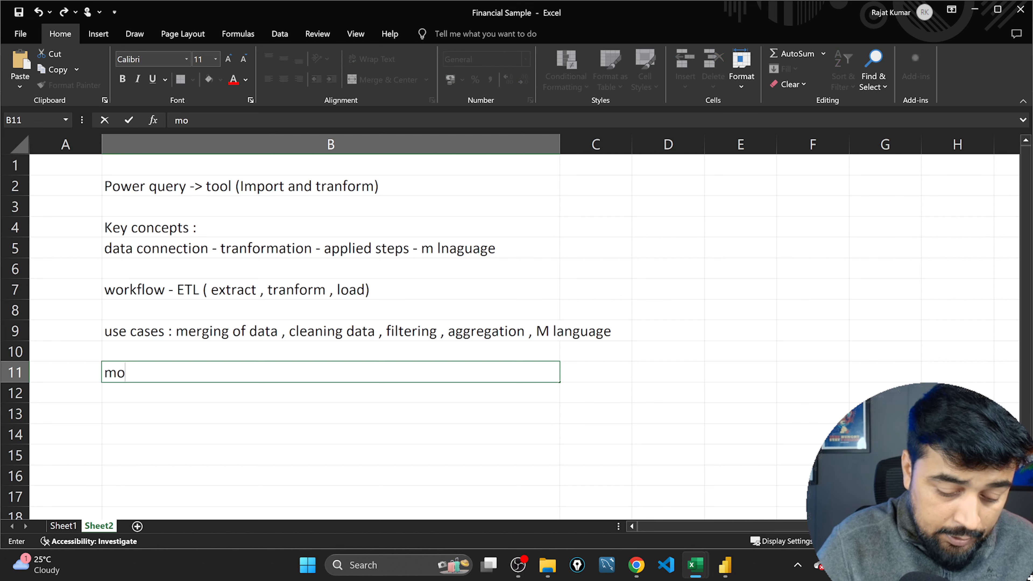
pyautogui.write('st imp ope')
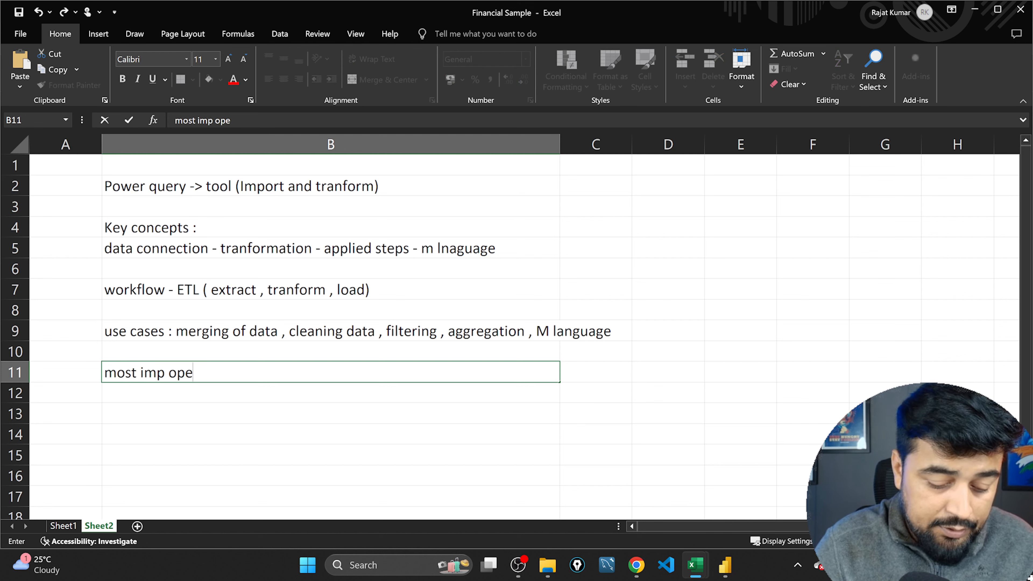
pyautogui.write('rations o')
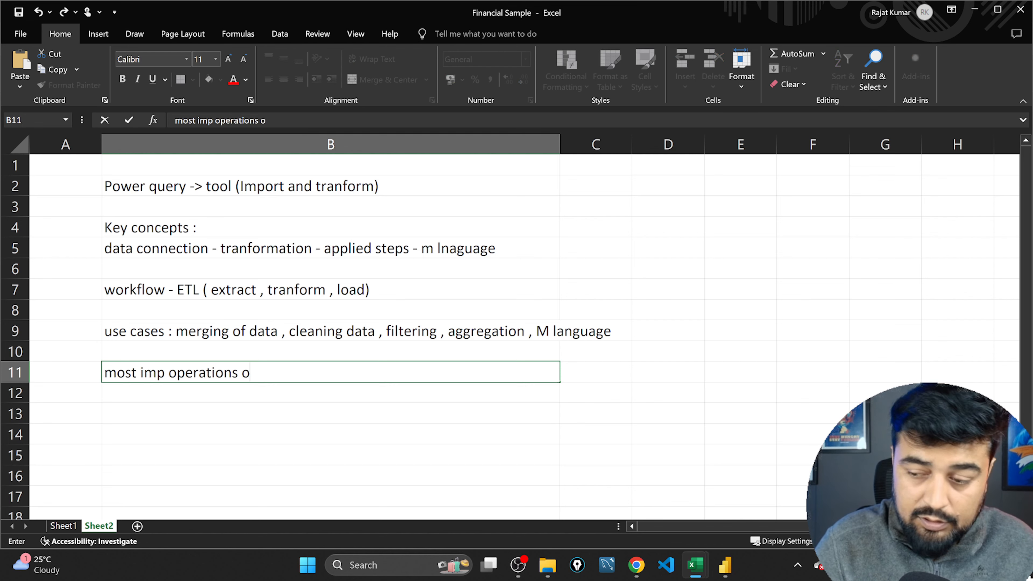
pyautogui.write('f powe')
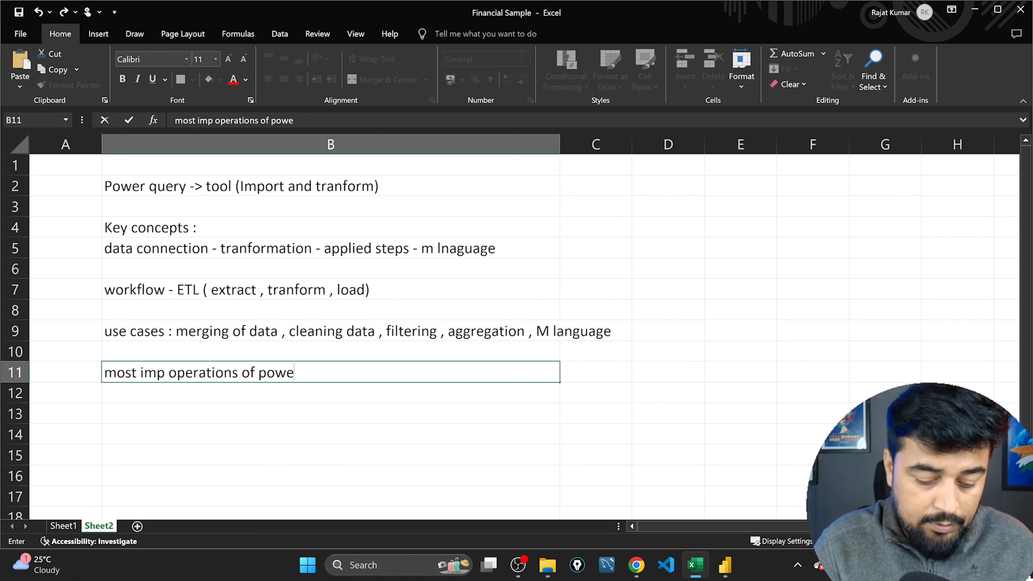
pyautogui.write('r query :')
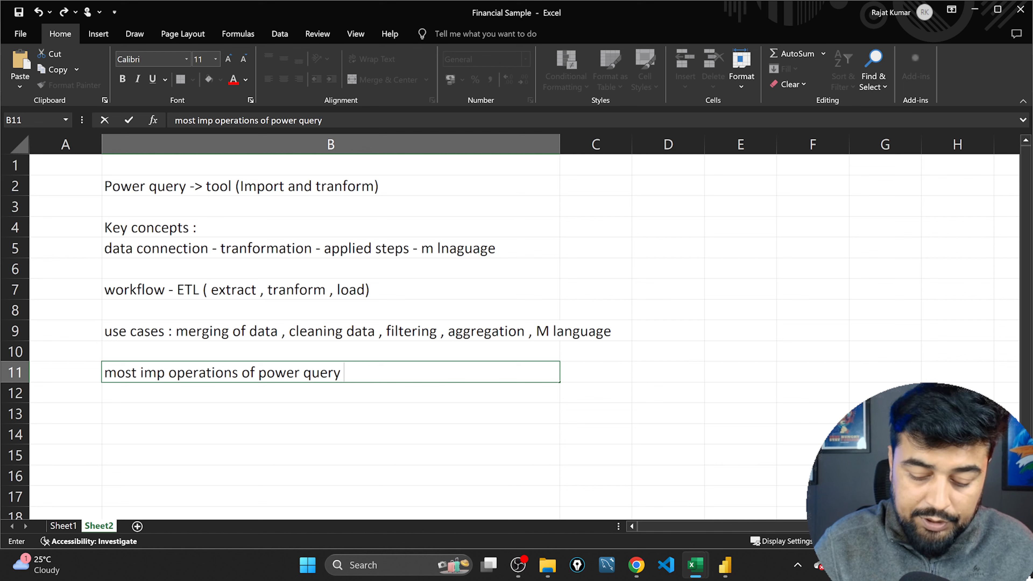
pyautogui.press('Return')
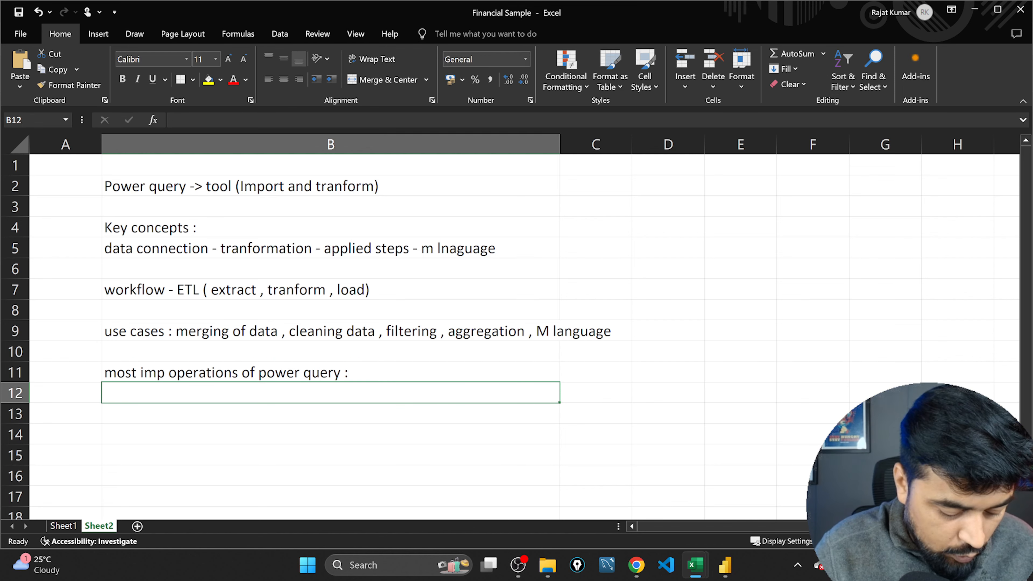
# Step: List the operations "remove", "filter" and "splitting rows" in cells B12 to B14 under the operations heading
pyautogui.write('remove')
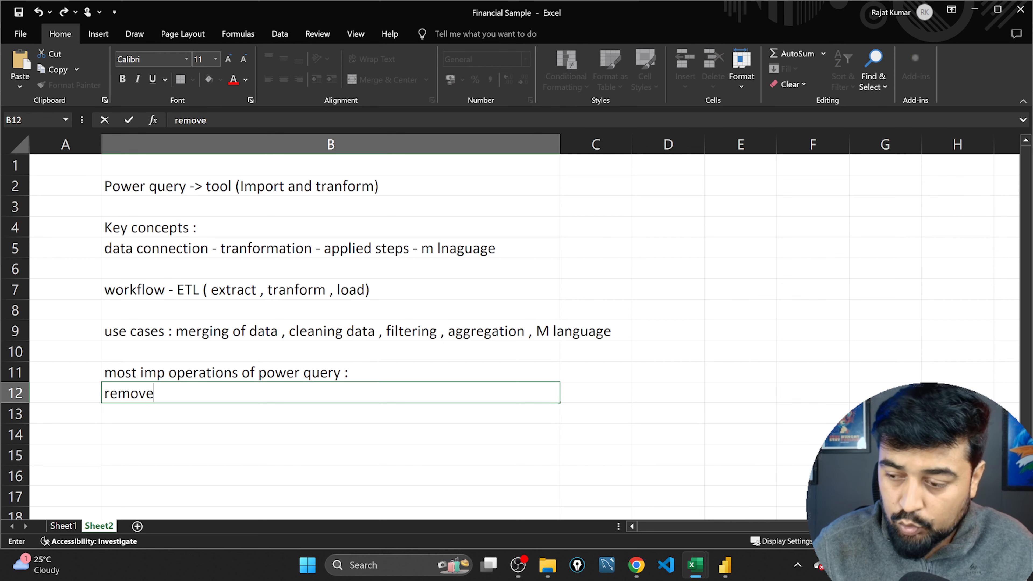
pyautogui.press('Return')
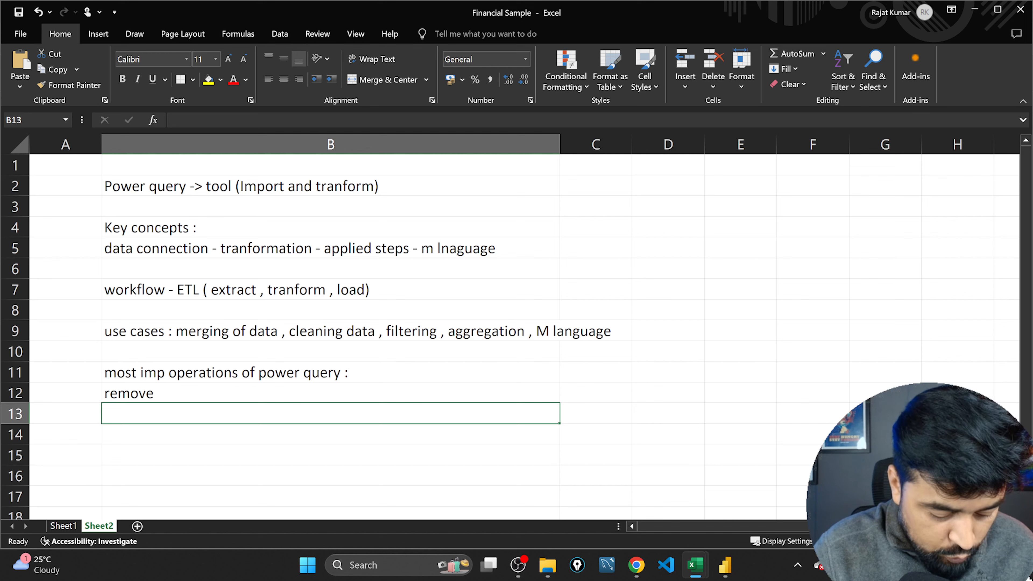
pyautogui.write('filter')
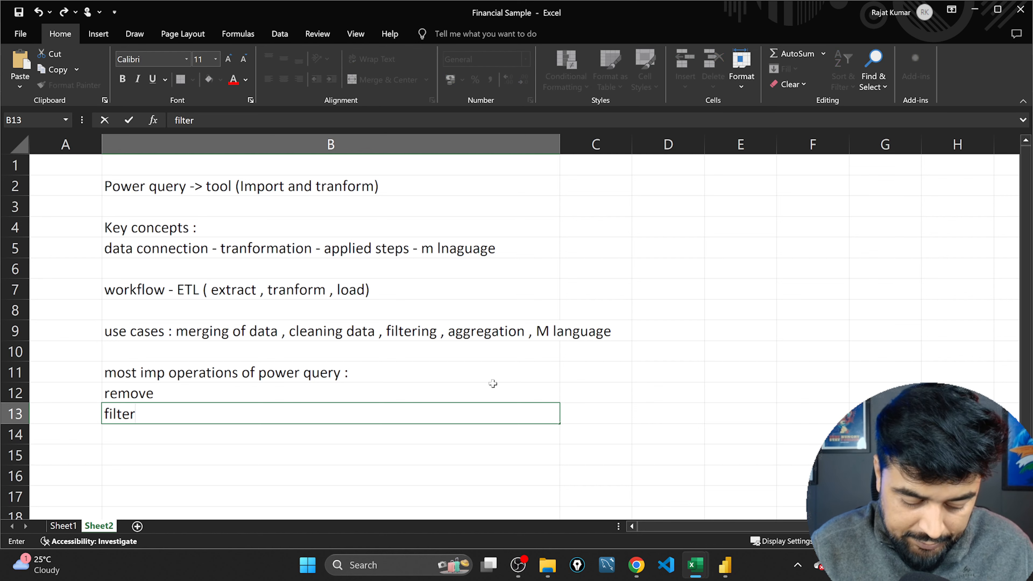
pyautogui.press('Return')
pyautogui.write('spli')
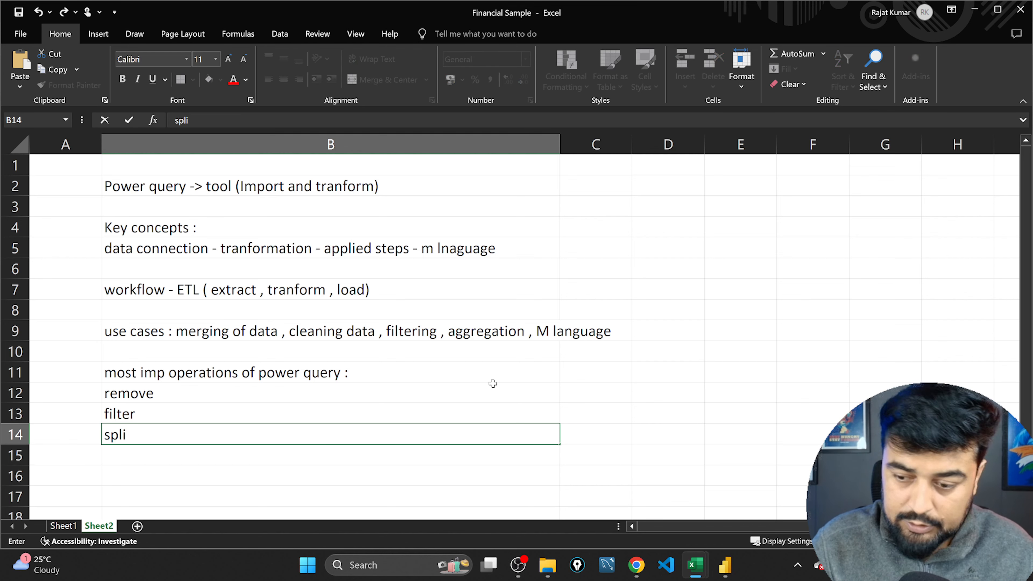
pyautogui.write('tting')
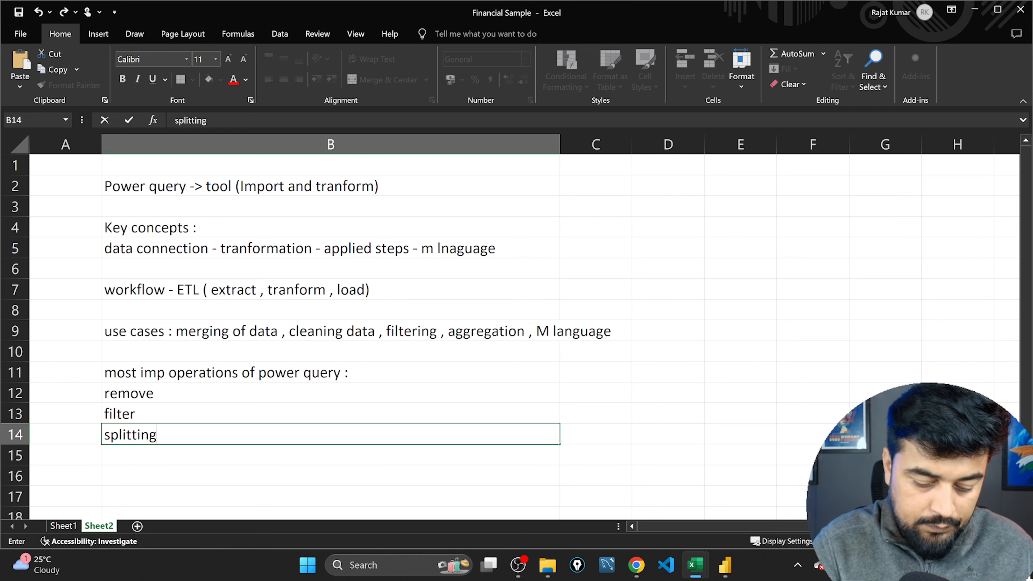
pyautogui.write(' rows')
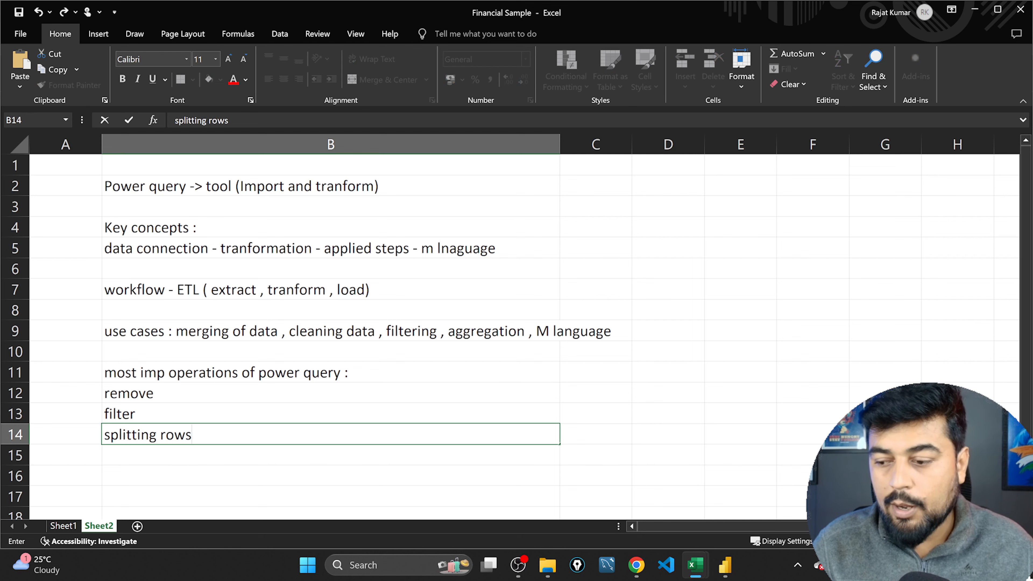
pyautogui.press('Return')
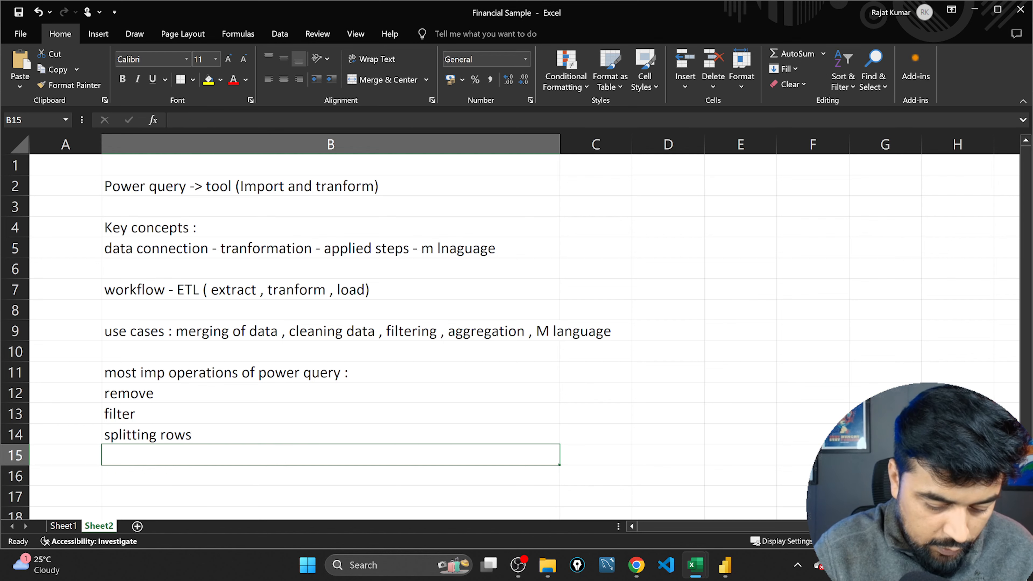
# Step: Continue the operations list with "merge", "group by" and "adding custom column" in cells B15 to B17
pyautogui.write('merge')
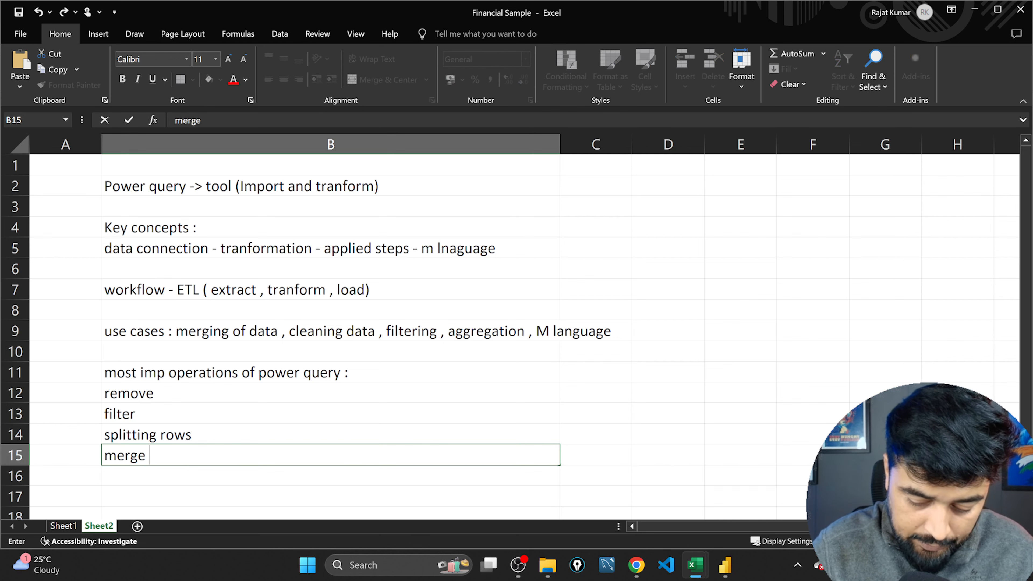
pyautogui.press('Return')
pyautogui.write('group by')
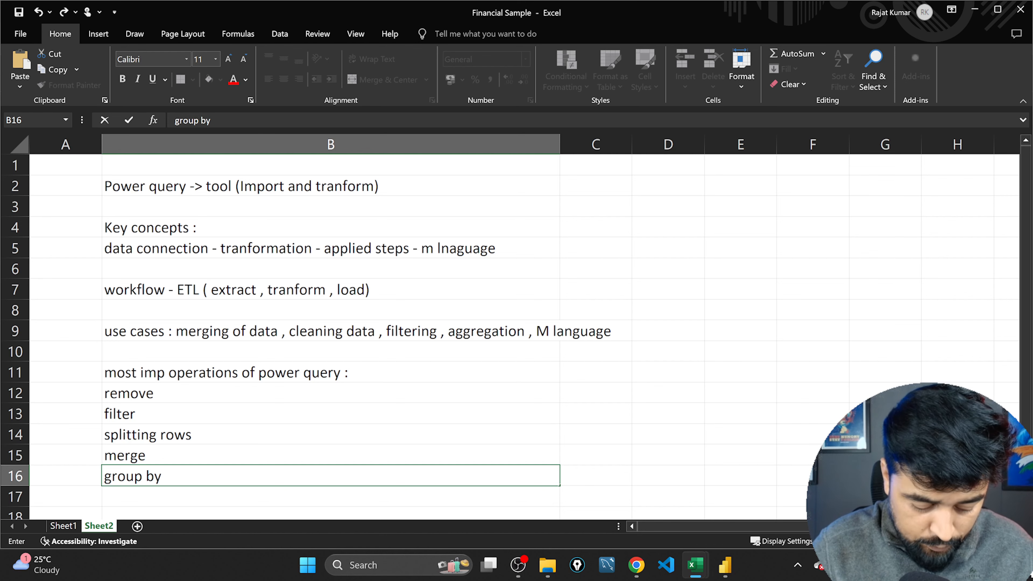
pyautogui.press('Return')
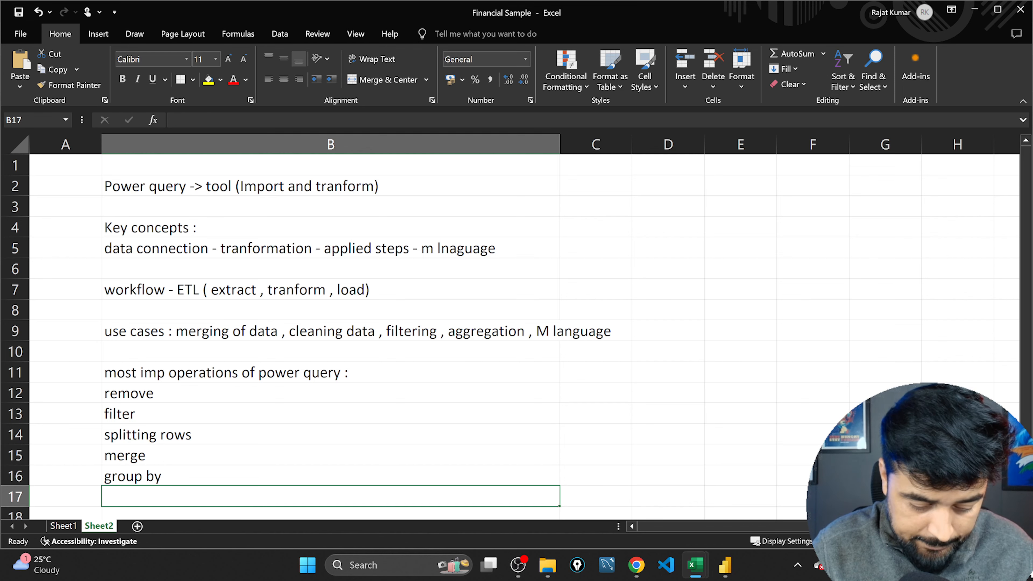
pyautogui.write('adding custom col')
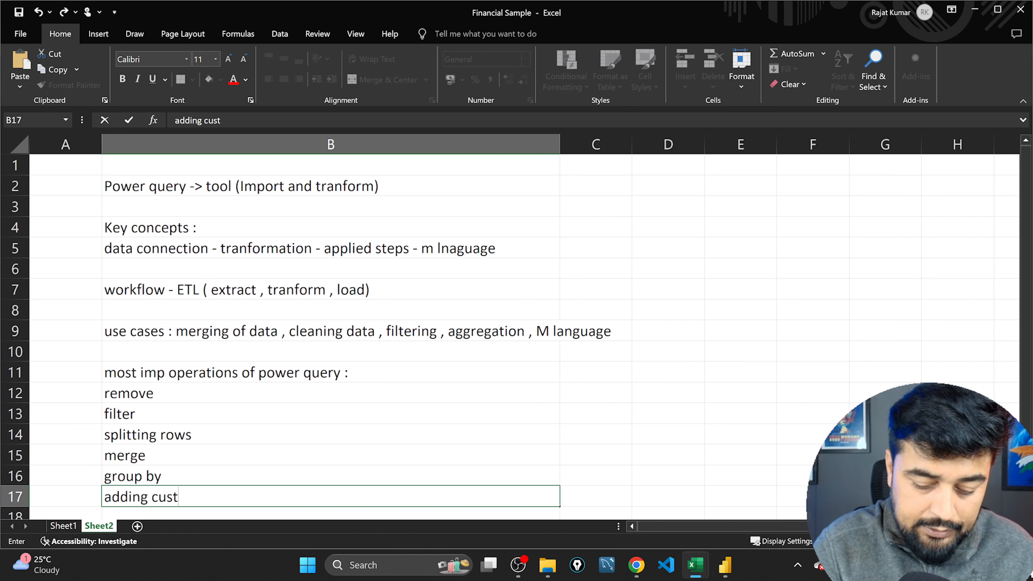
pyautogui.write('n')
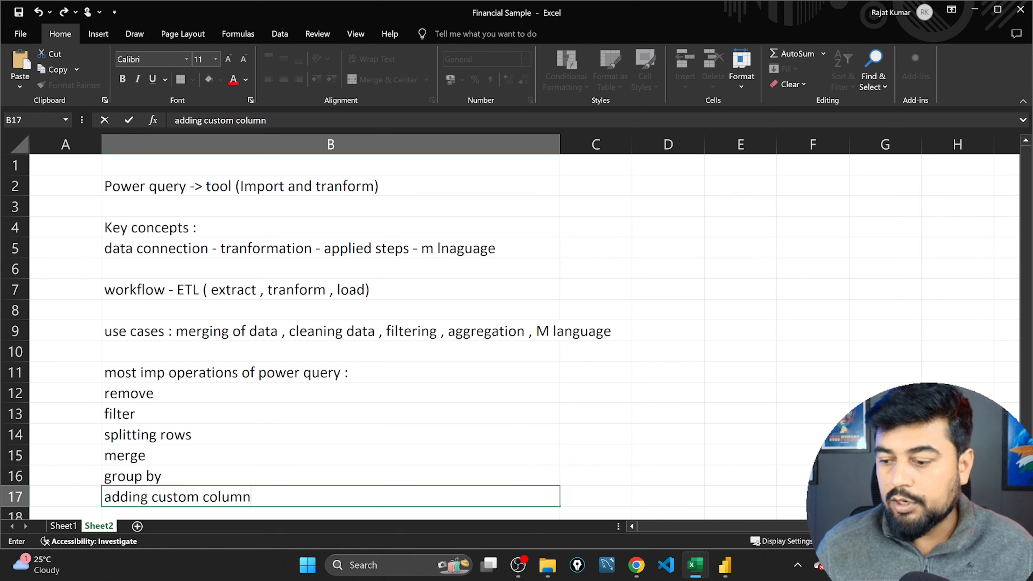
pyautogui.press('Return')
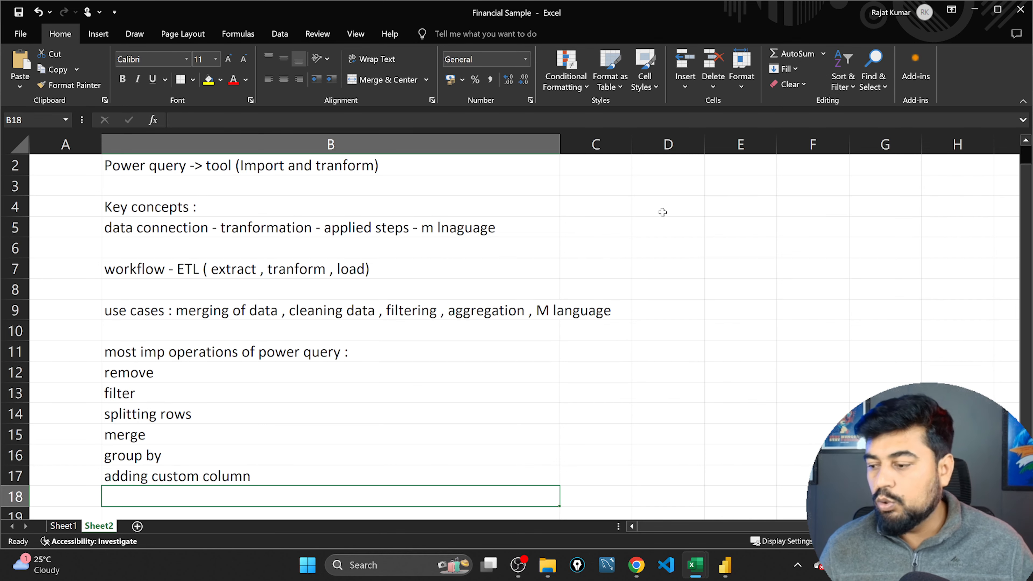
# Step: Highlight the whole list of operations, cells B12 to B17, with a yellow fill
pyautogui.scroll(-1, 252, 385)
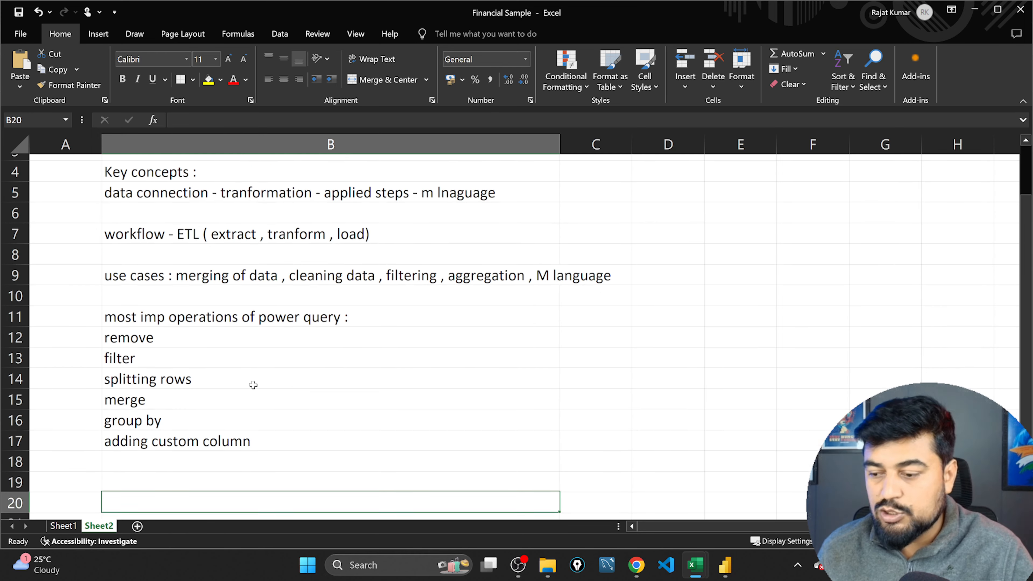
pyautogui.moveTo(167, 311); pyautogui.dragTo(209, 412)
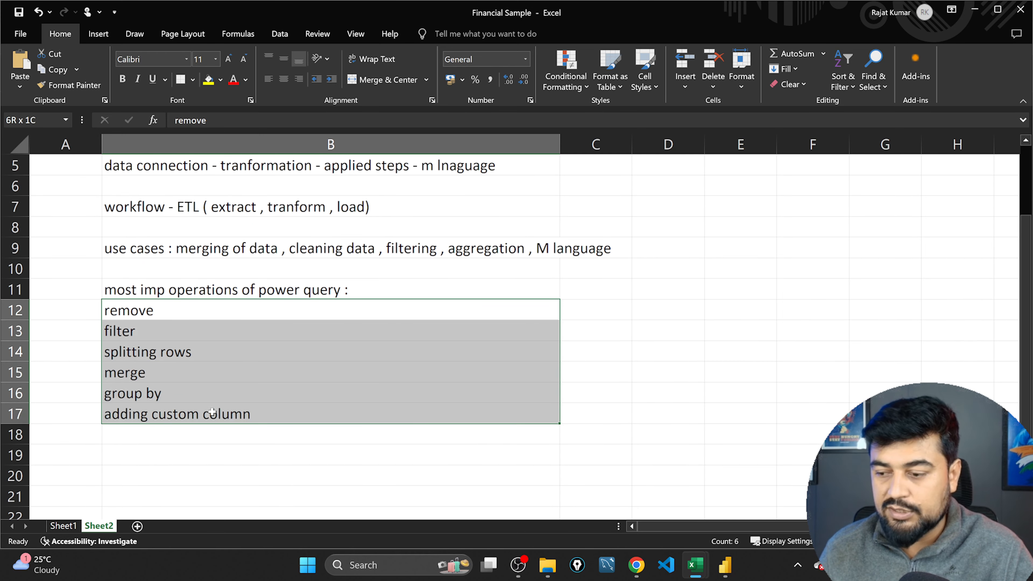
pyautogui.click(209, 82)
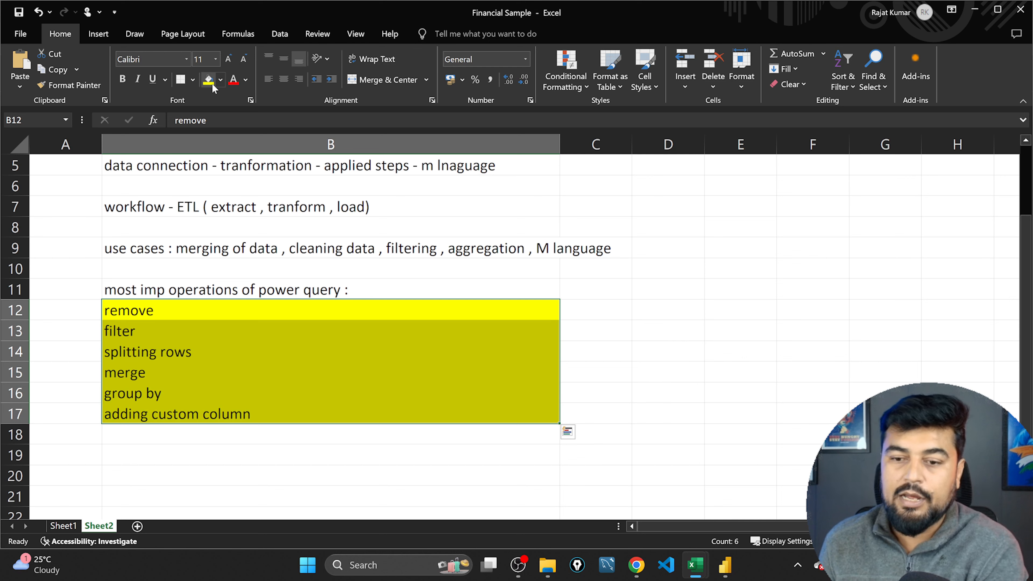
# Step: Change the fill of the "remove" and "filter" cells, B12 and B13, to light green
pyautogui.click(158, 309)
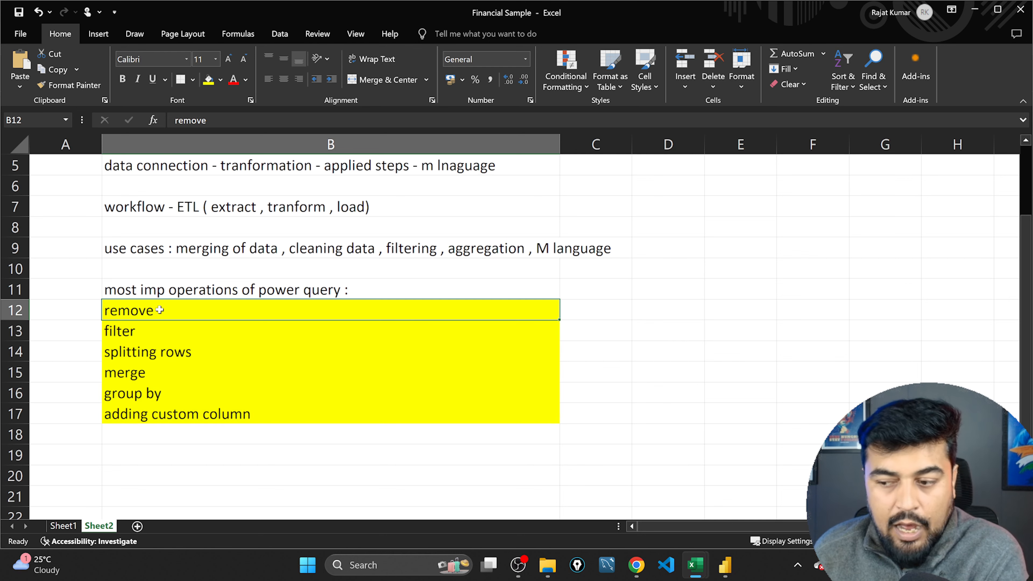
pyautogui.click(220, 79)
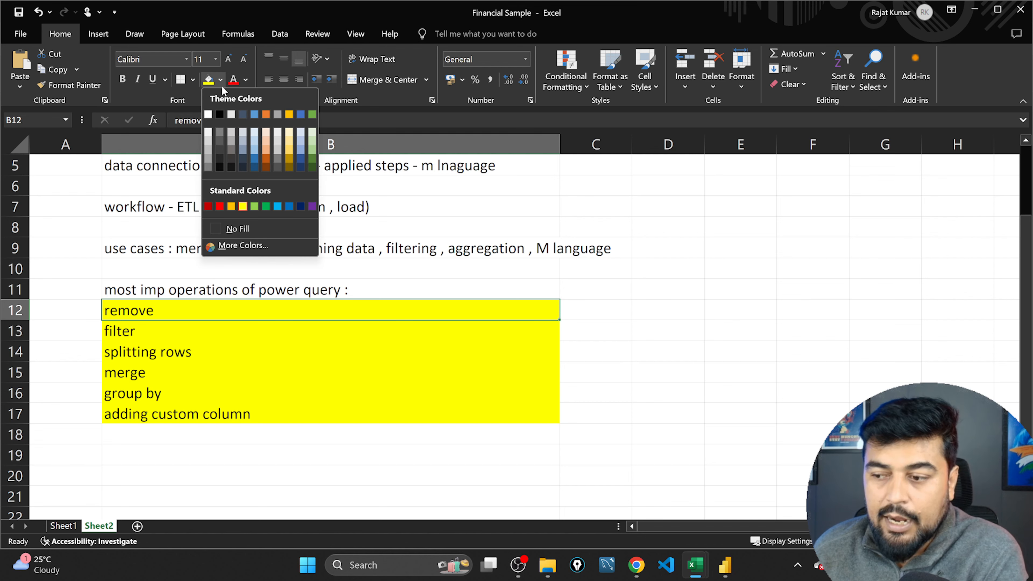
pyautogui.click(311, 151)
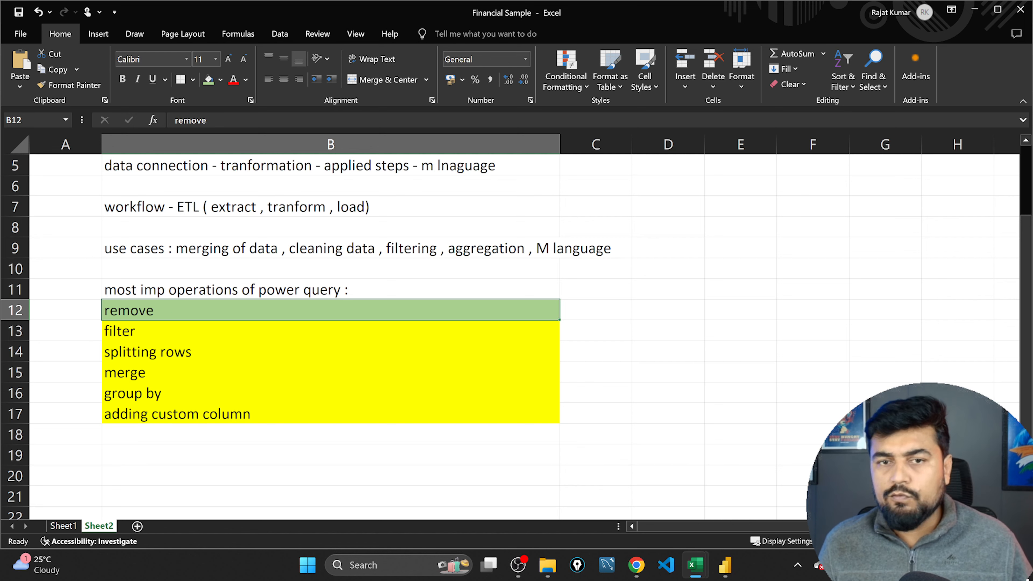
pyautogui.click(144, 333)
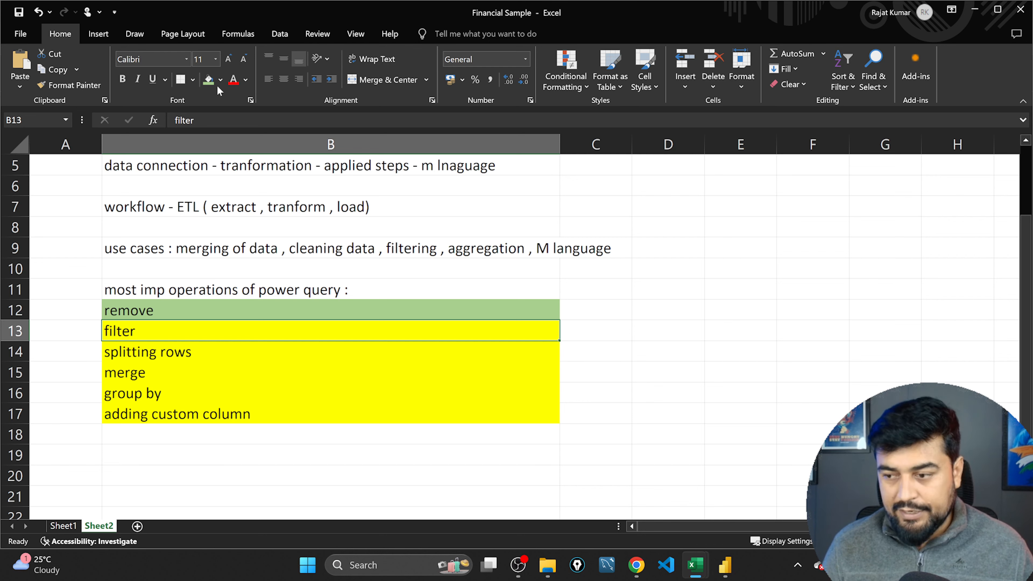
pyautogui.click(207, 80)
# Step: Apply the same light green fill to the "splitting rows" and "merge" cells, B14 and B15
pyautogui.click(127, 354)
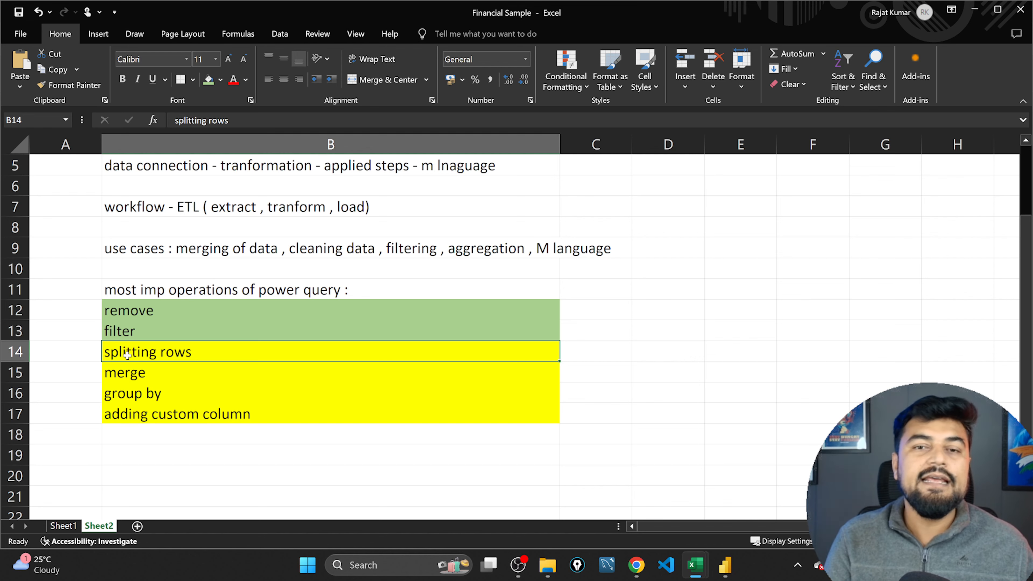
pyautogui.click(165, 366)
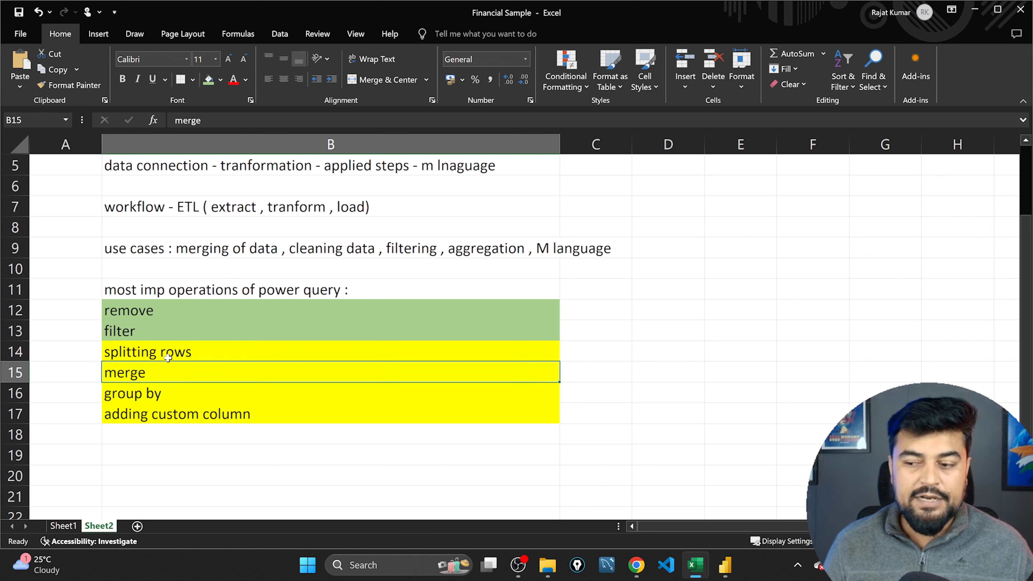
pyautogui.click(166, 350)
pyautogui.click(205, 84)
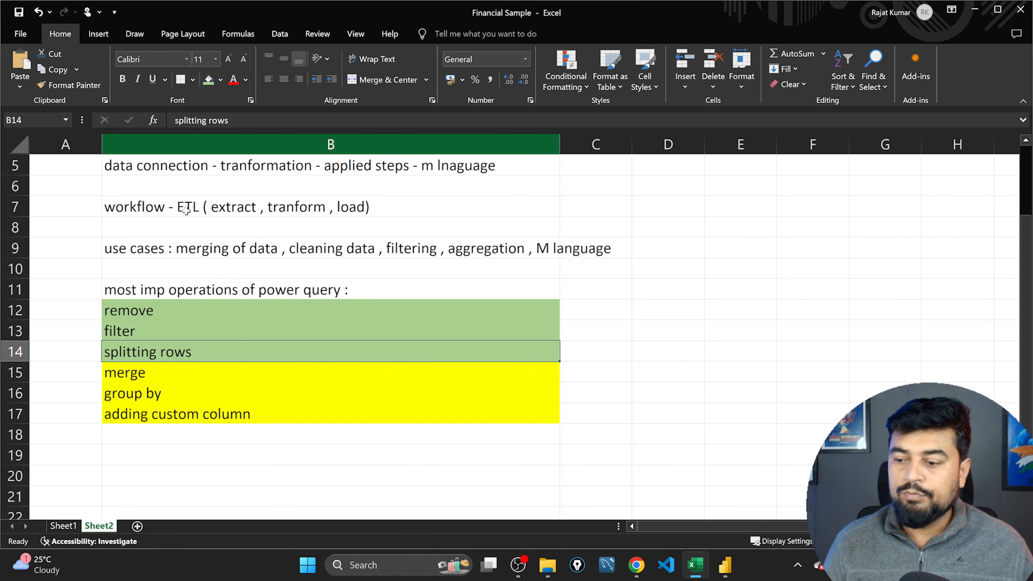
pyautogui.click(162, 373)
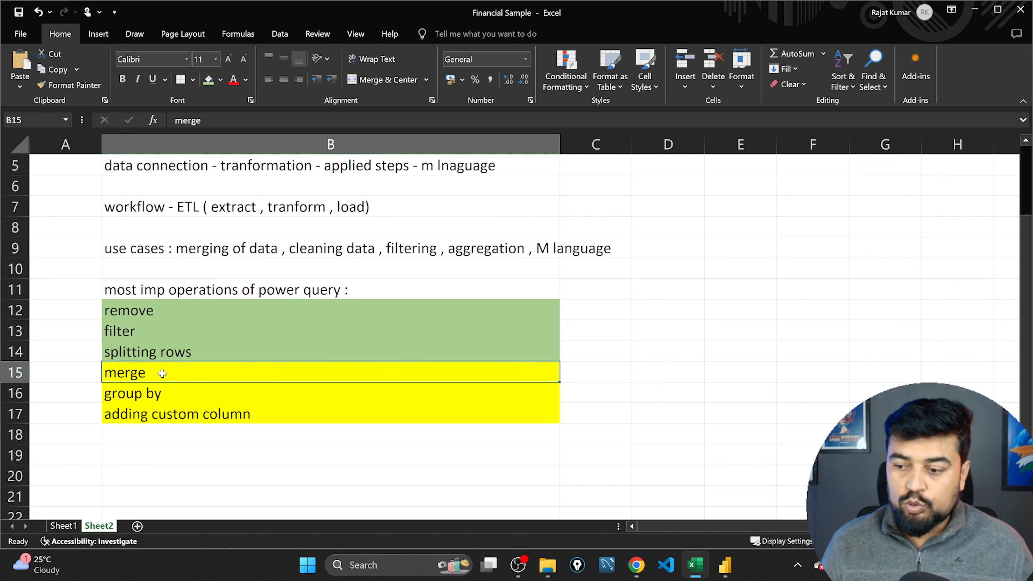
pyautogui.click(209, 82)
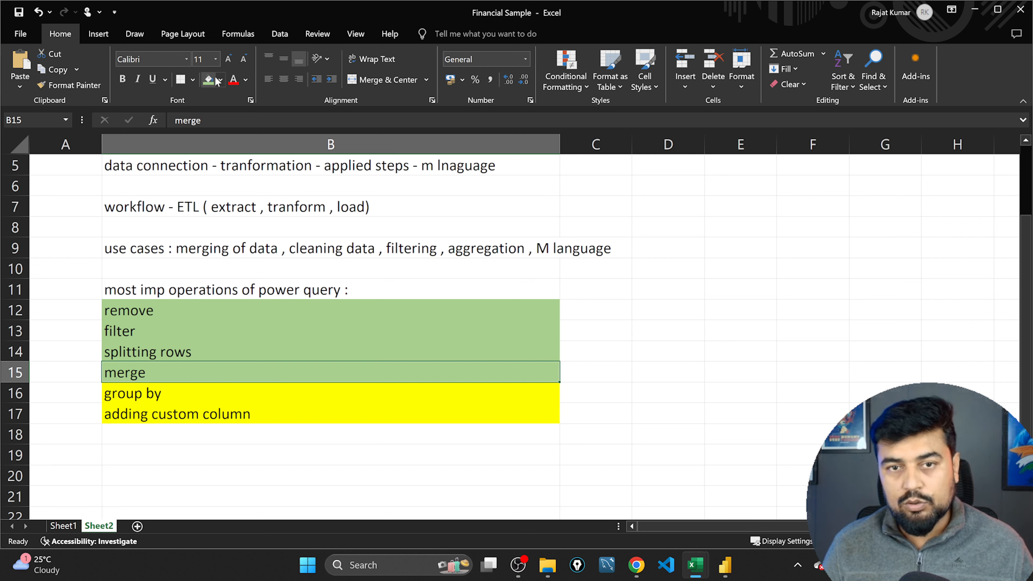